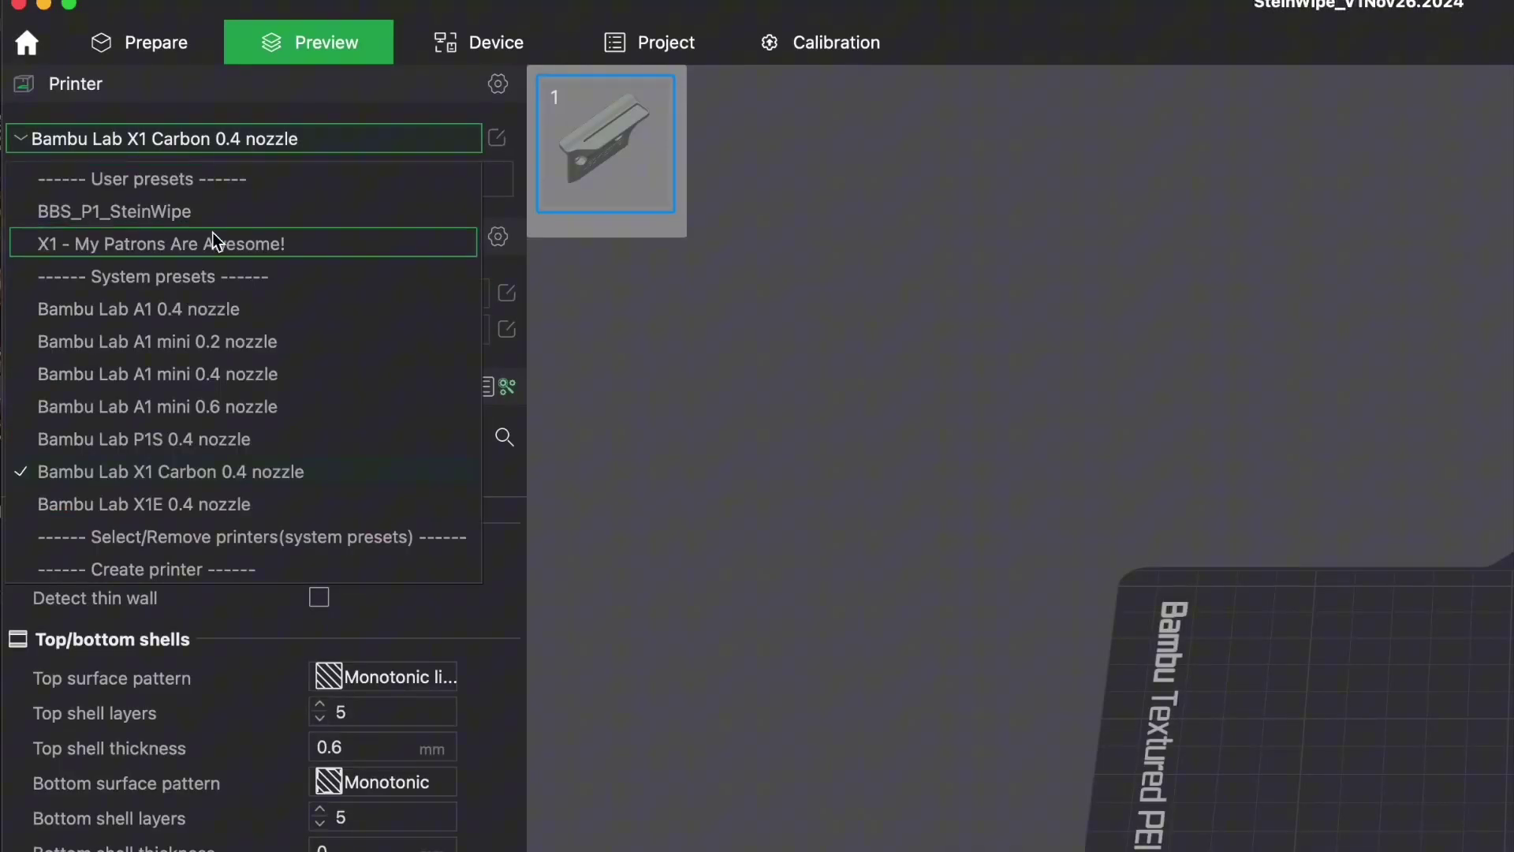
# - Switch the printer to the X1 - My Patrons Are Awesome! preset and review its machine G-code
pyautogui.click(211, 242)
pyautogui.click(497, 138)
pyautogui.click(494, 169)
pyautogui.scroll(-5, 785, 313)
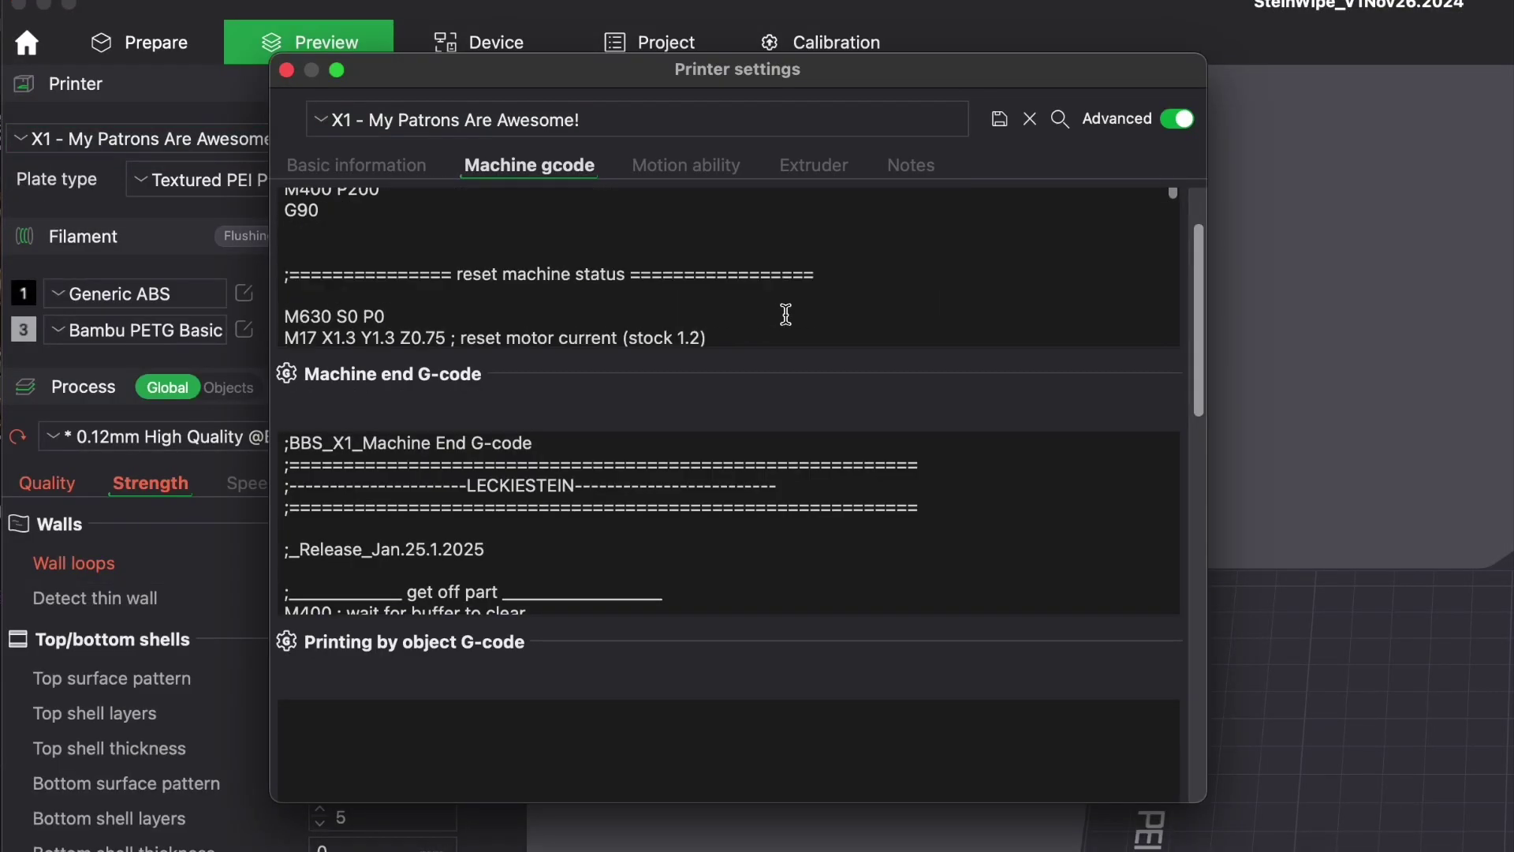
pyautogui.scroll(-3, 867, 331)
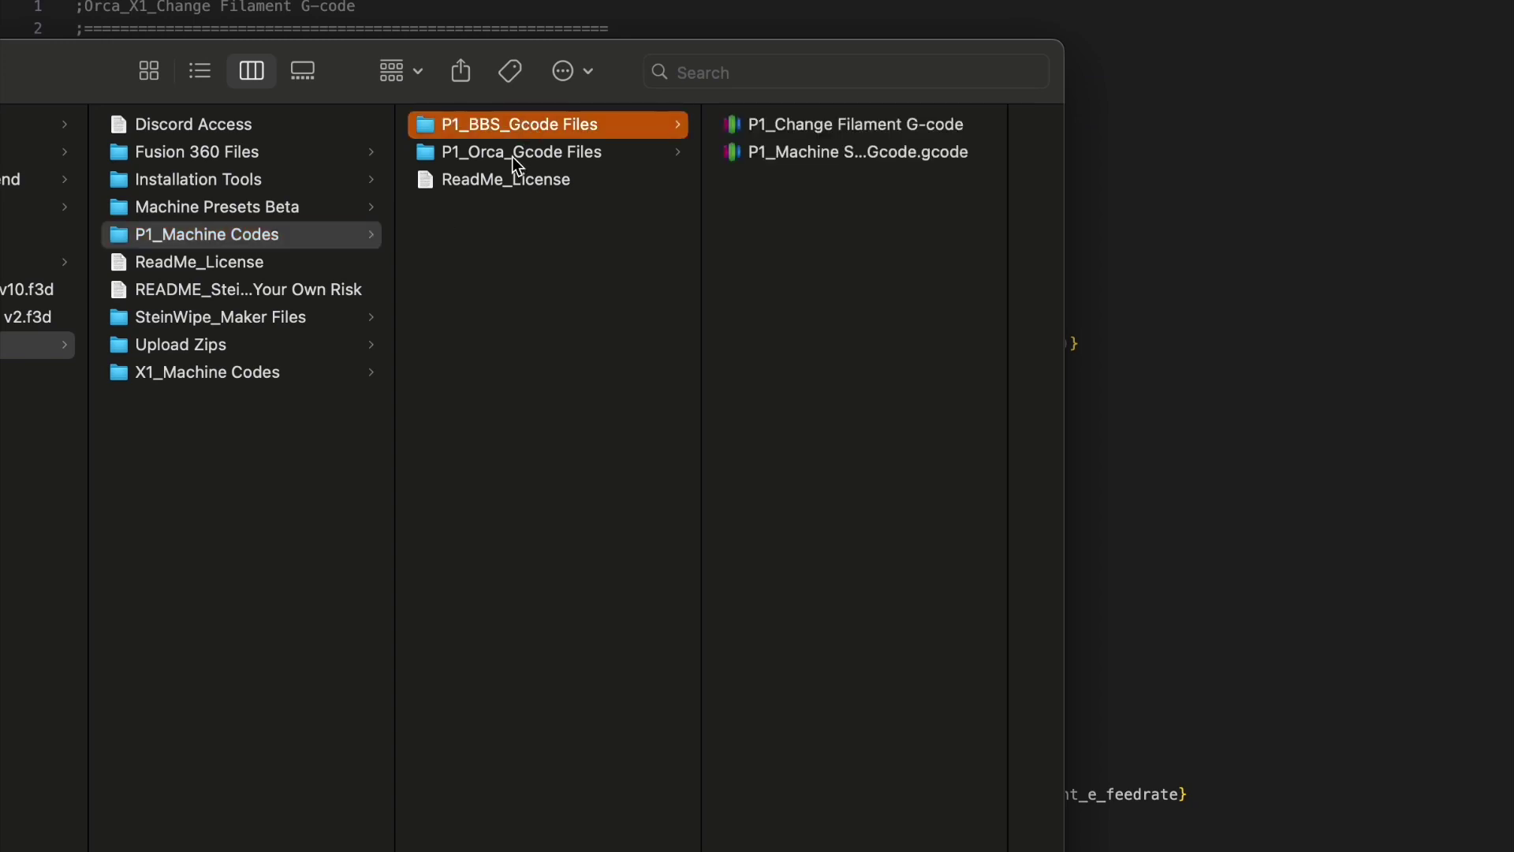
# - Open X1_Machine Start Jan29.gcode from the X1_Orca_Gcode Files folder in VS Code
pyautogui.click(512, 154)
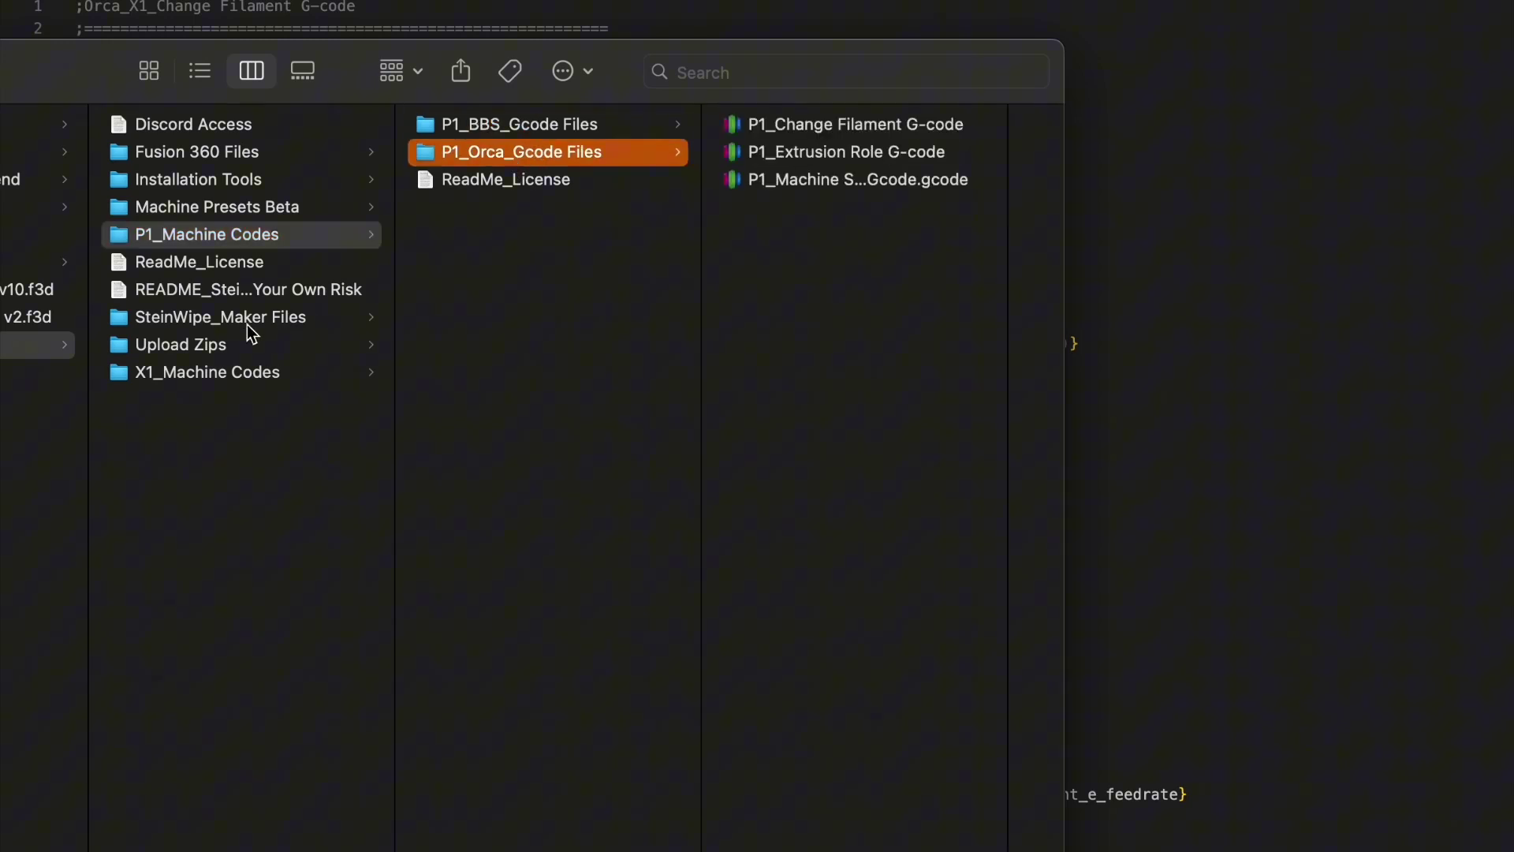
pyautogui.click(194, 371)
pyautogui.click(466, 153)
pyautogui.click(466, 178)
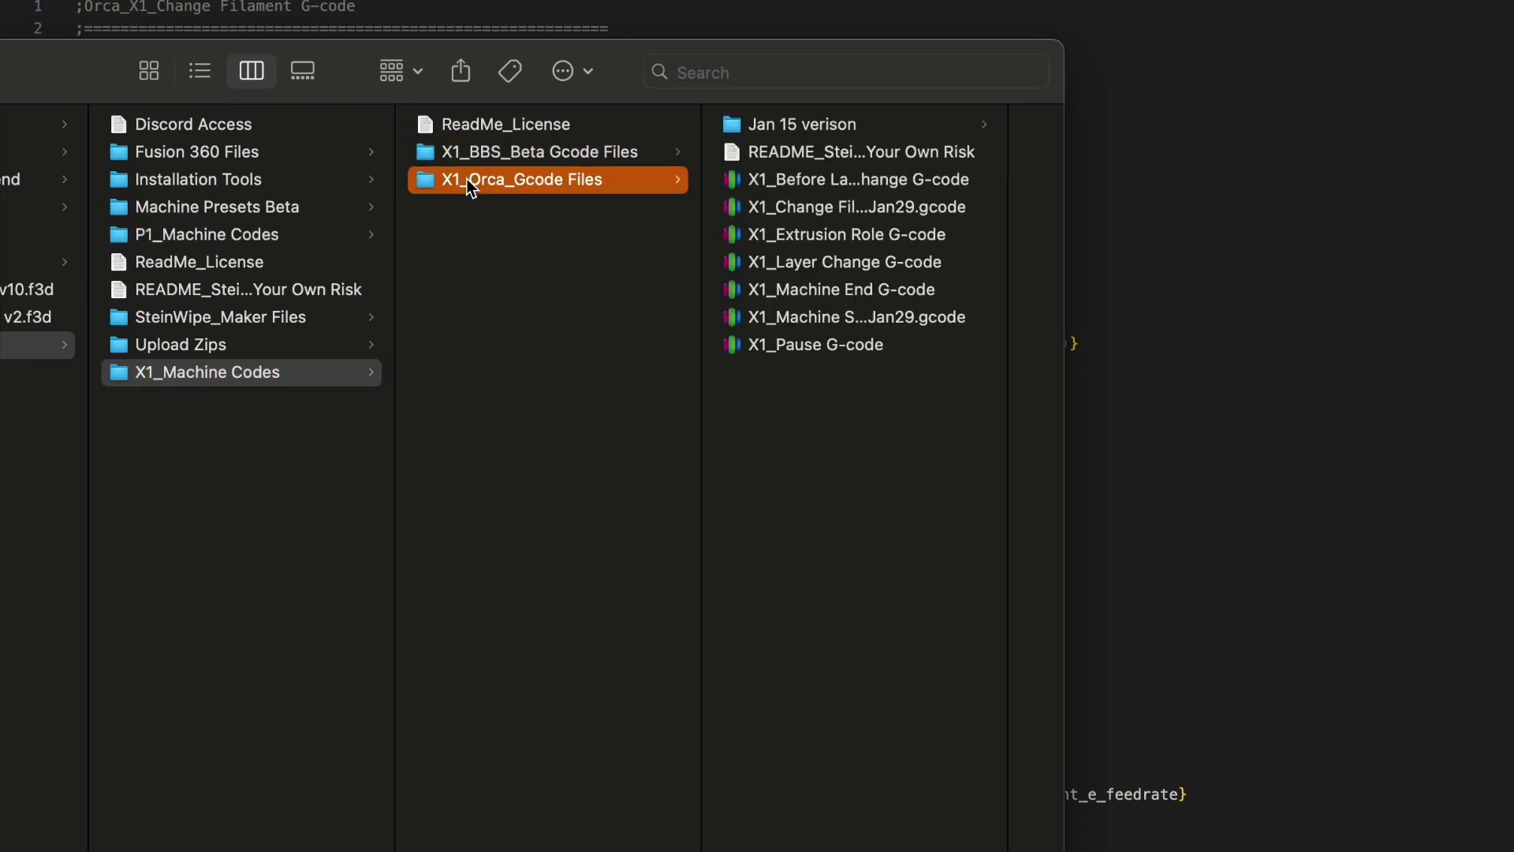
pyautogui.rightClick(824, 315)
pyautogui.moveTo(858, 354)
pyautogui.click(1340, 521)
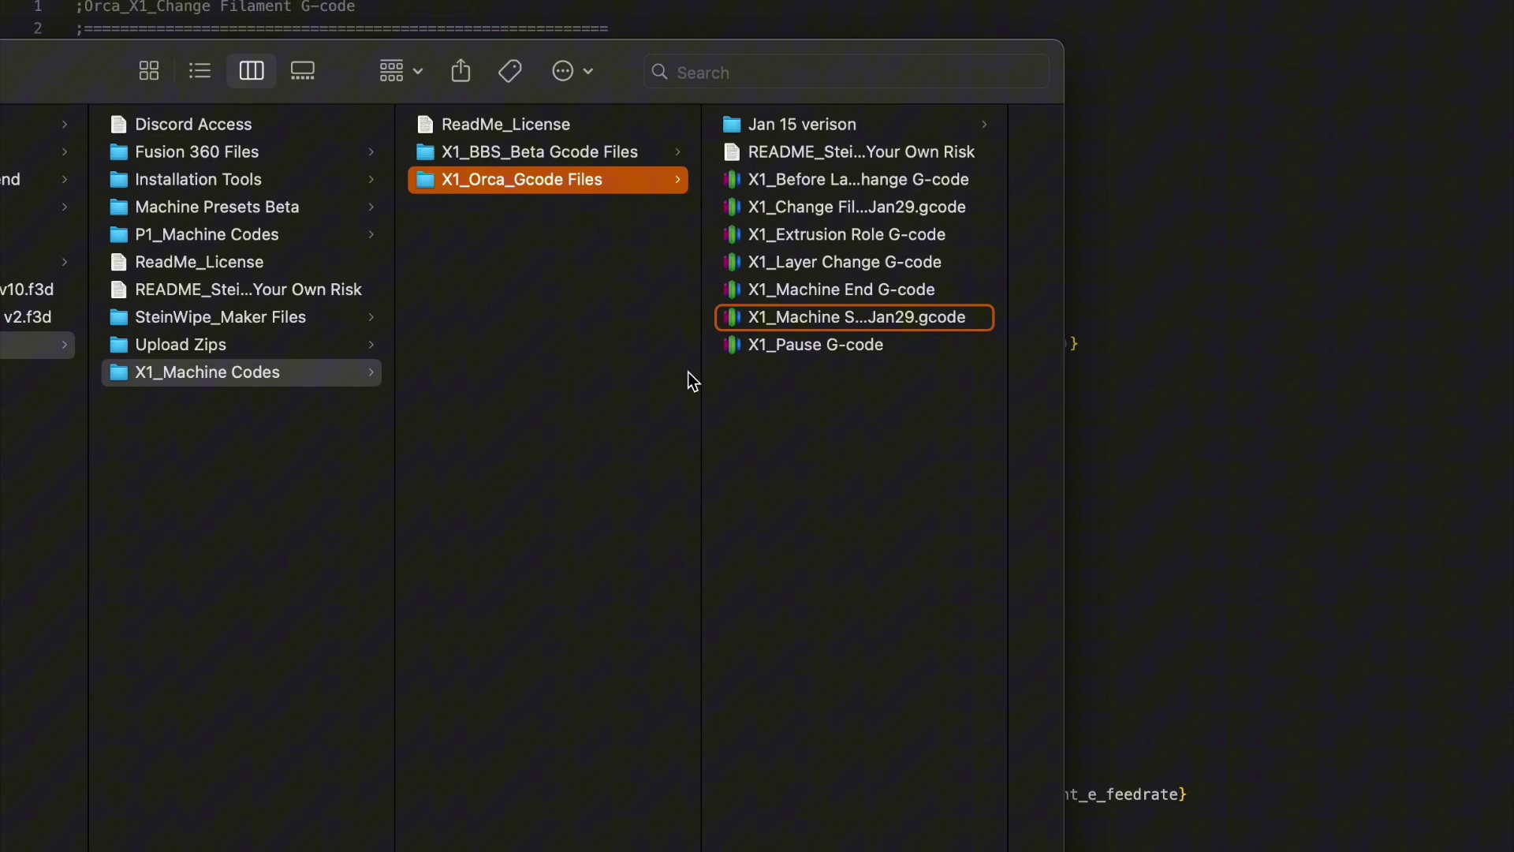
pyautogui.click(161, 504)
pyautogui.click(780, 763)
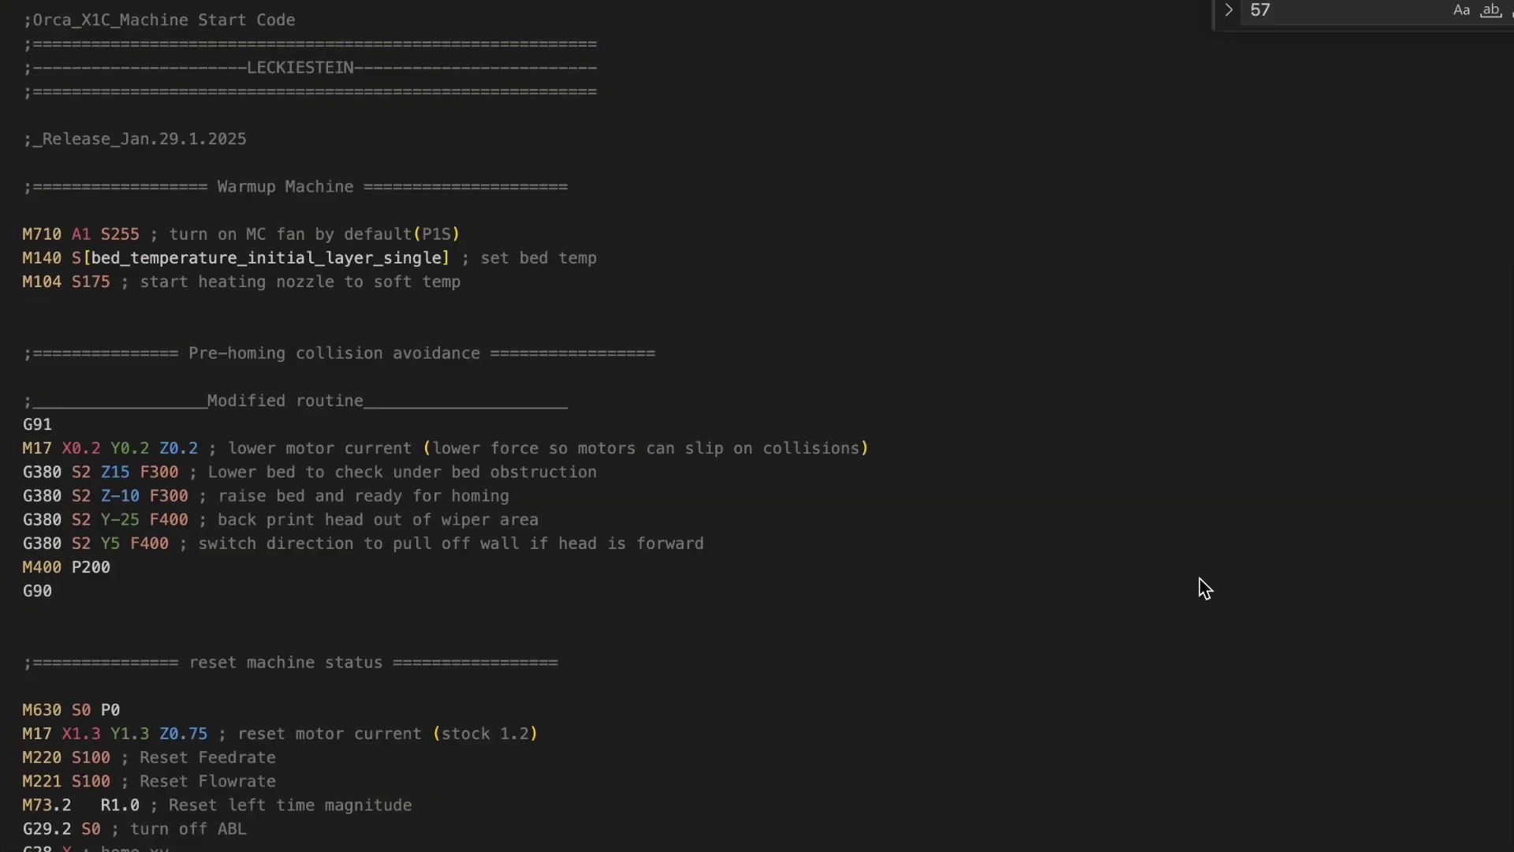
pyautogui.scroll(-20, 1198, 577)
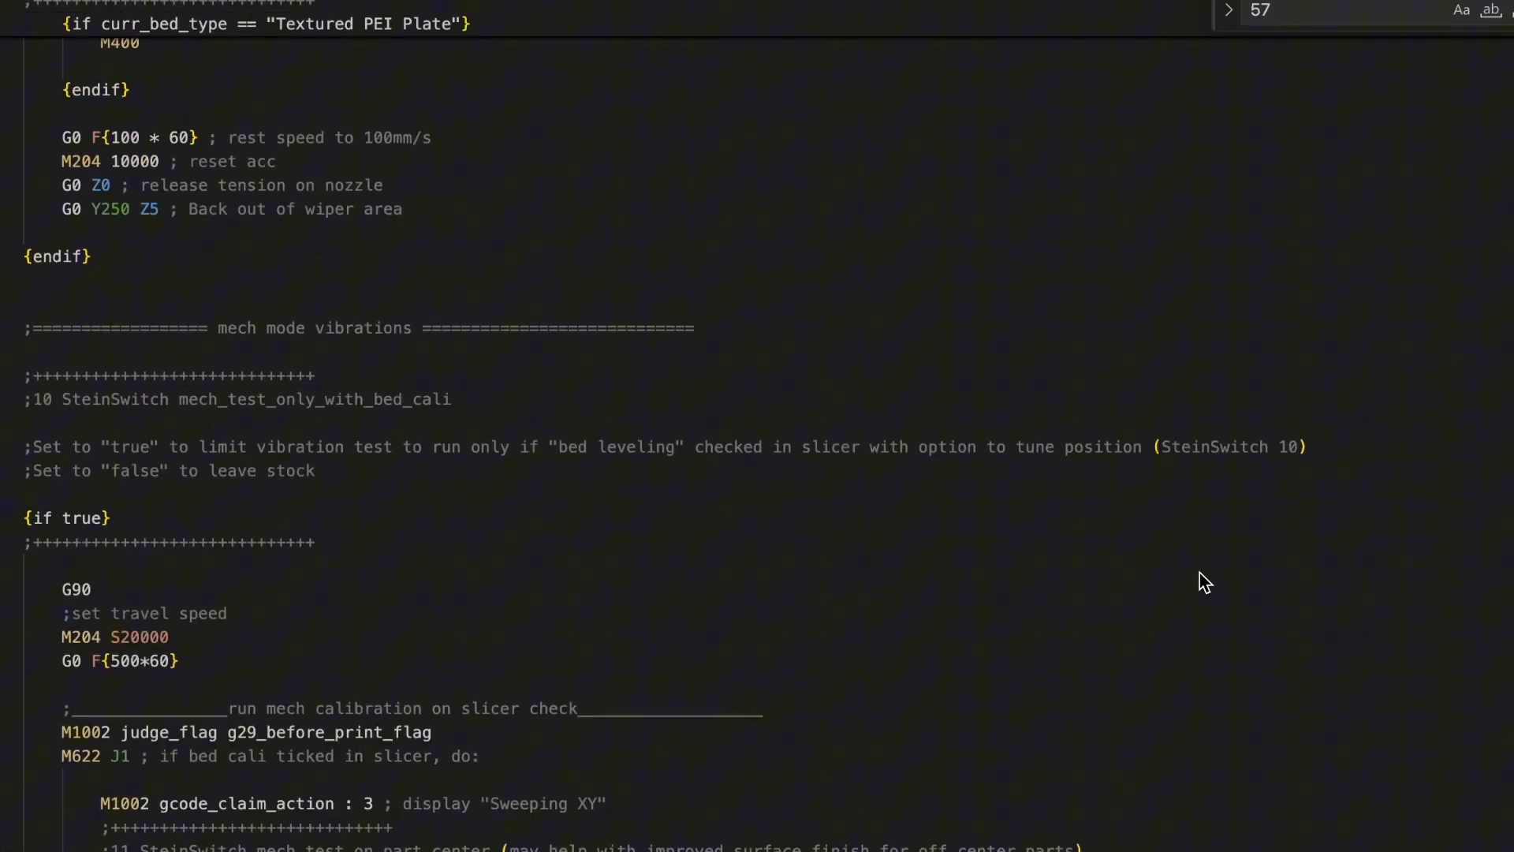
pyautogui.scroll(-20, 1198, 581)
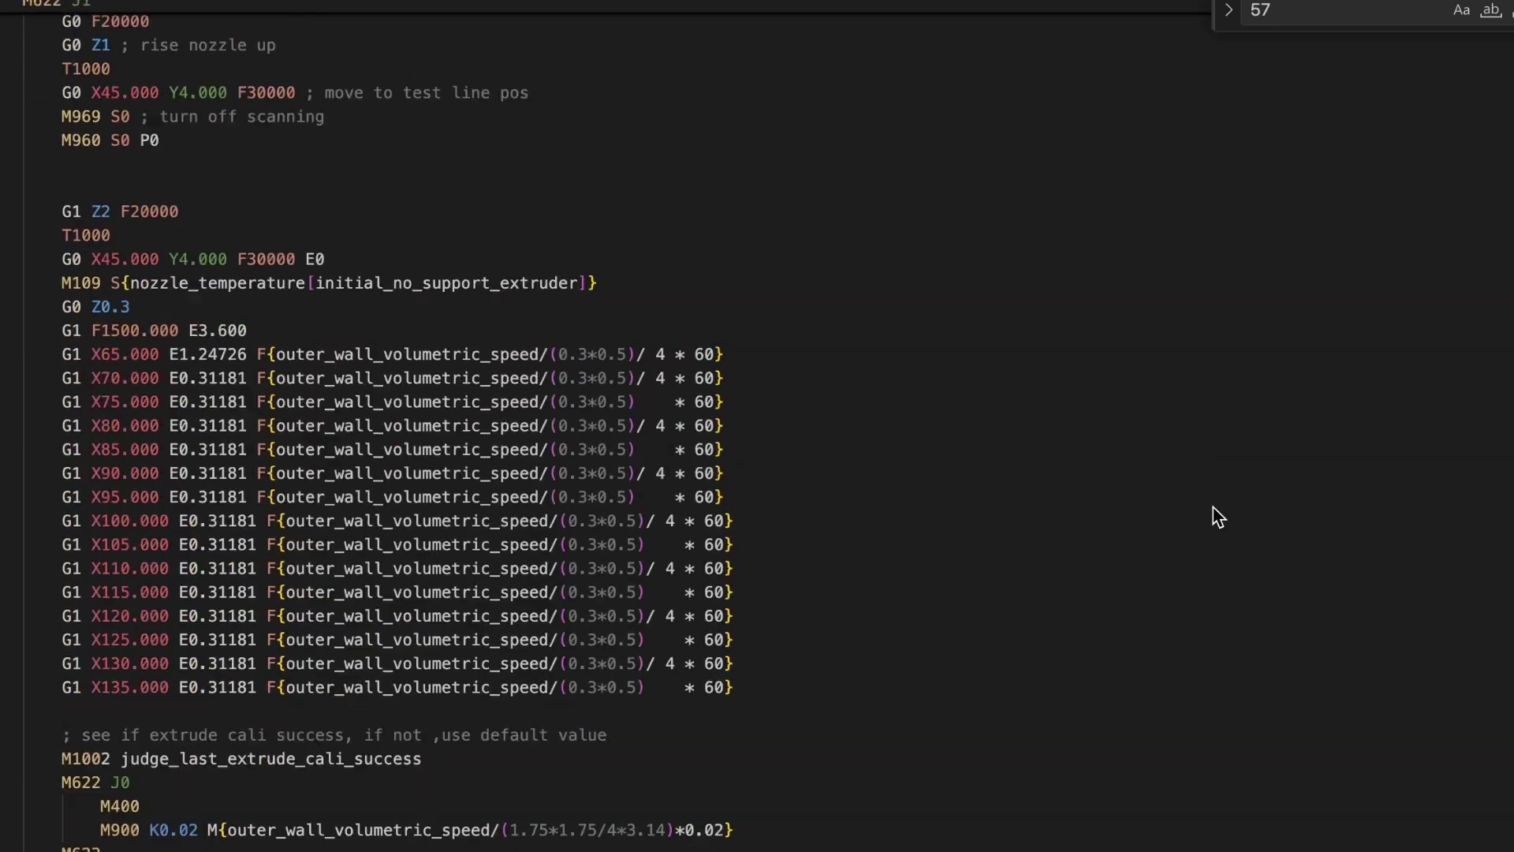
pyautogui.scroll(-20, 1218, 517)
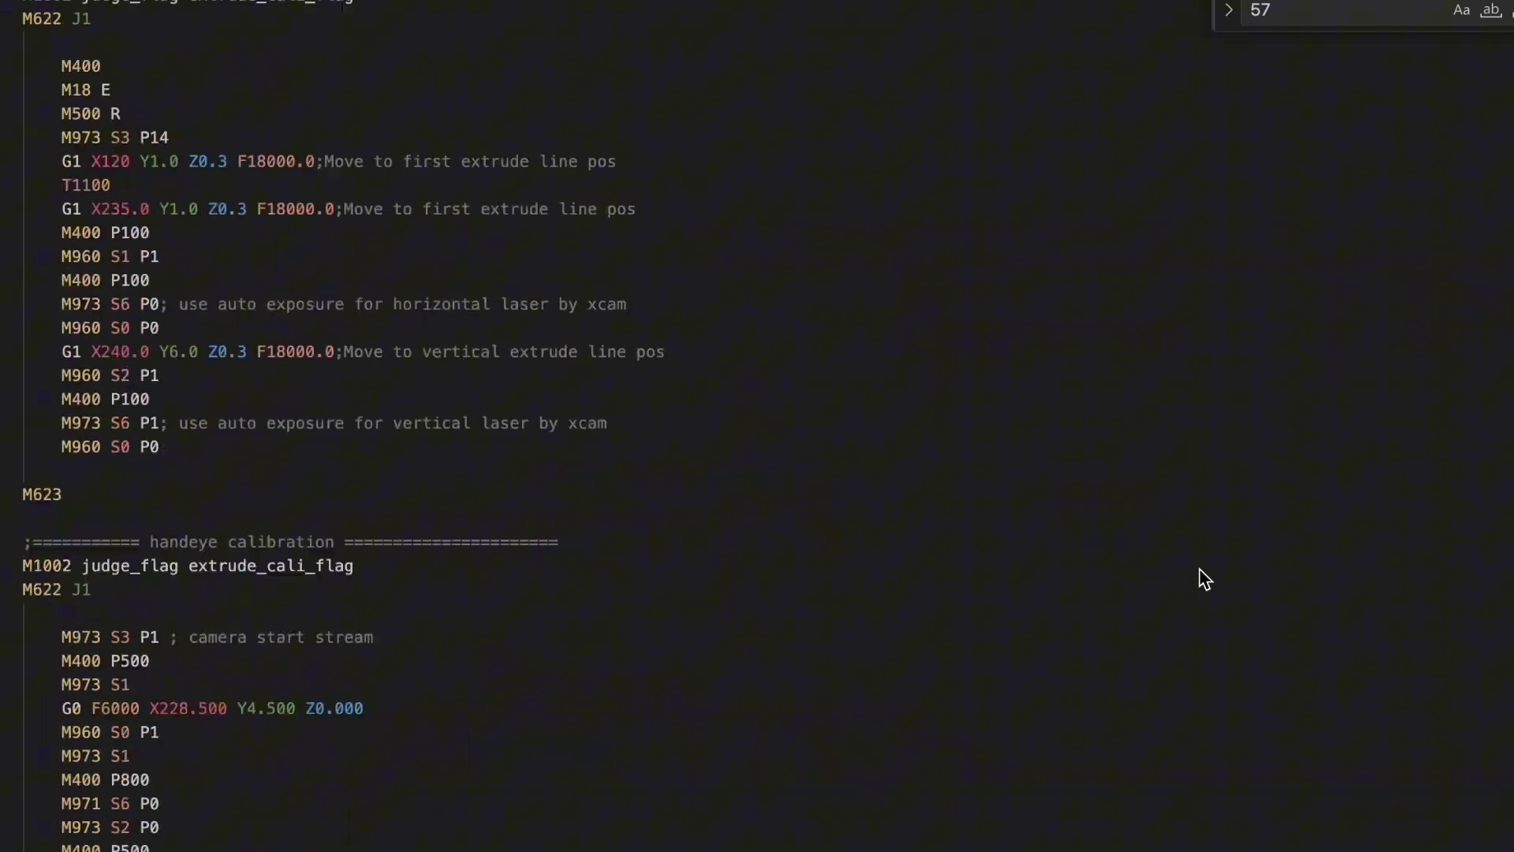
pyautogui.scroll(-20, 1204, 579)
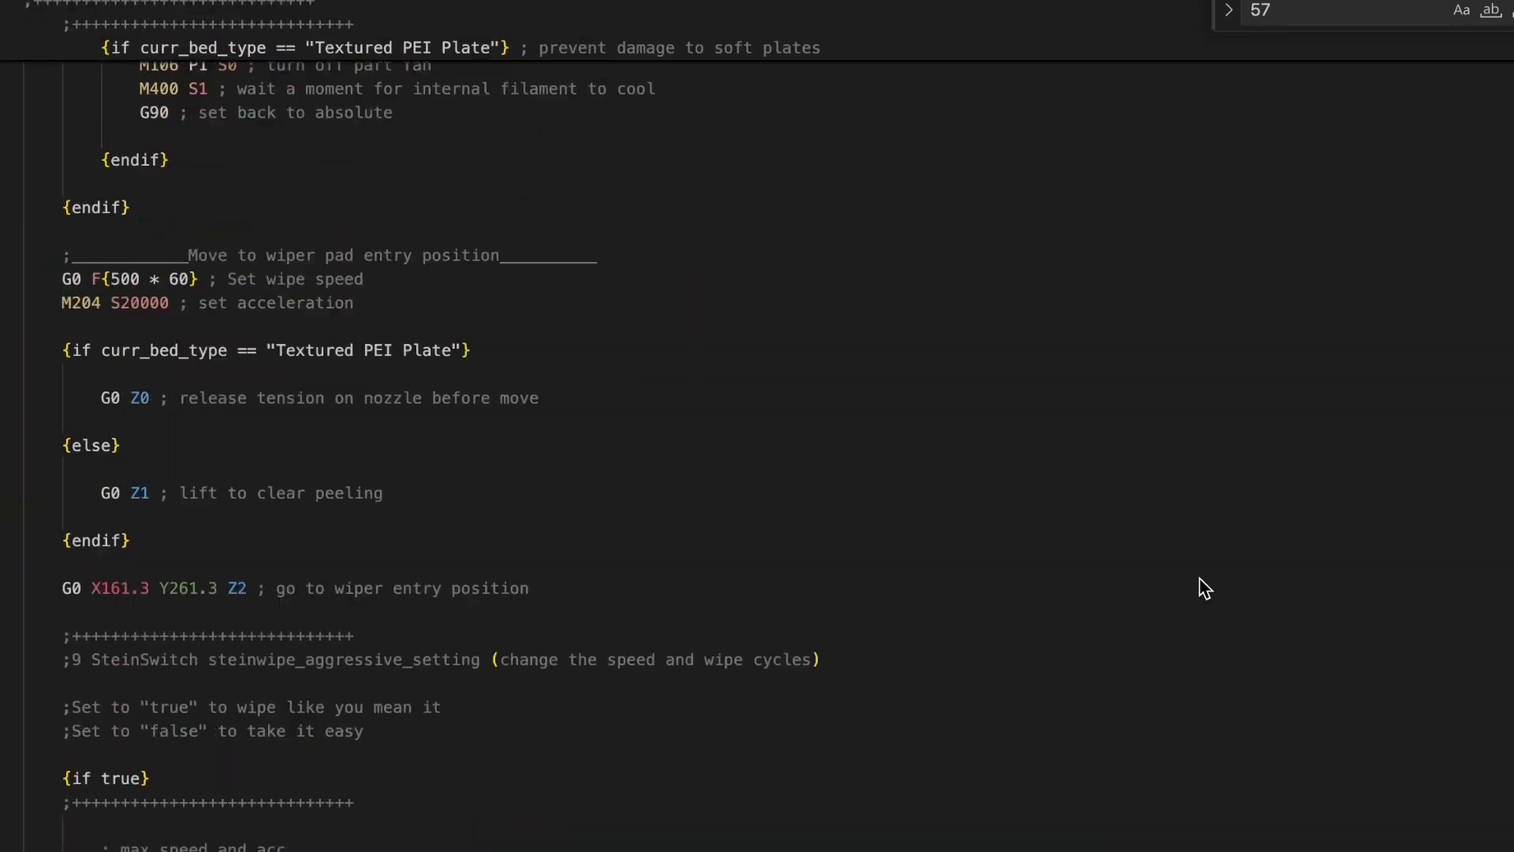
pyautogui.scroll(-20, 1204, 588)
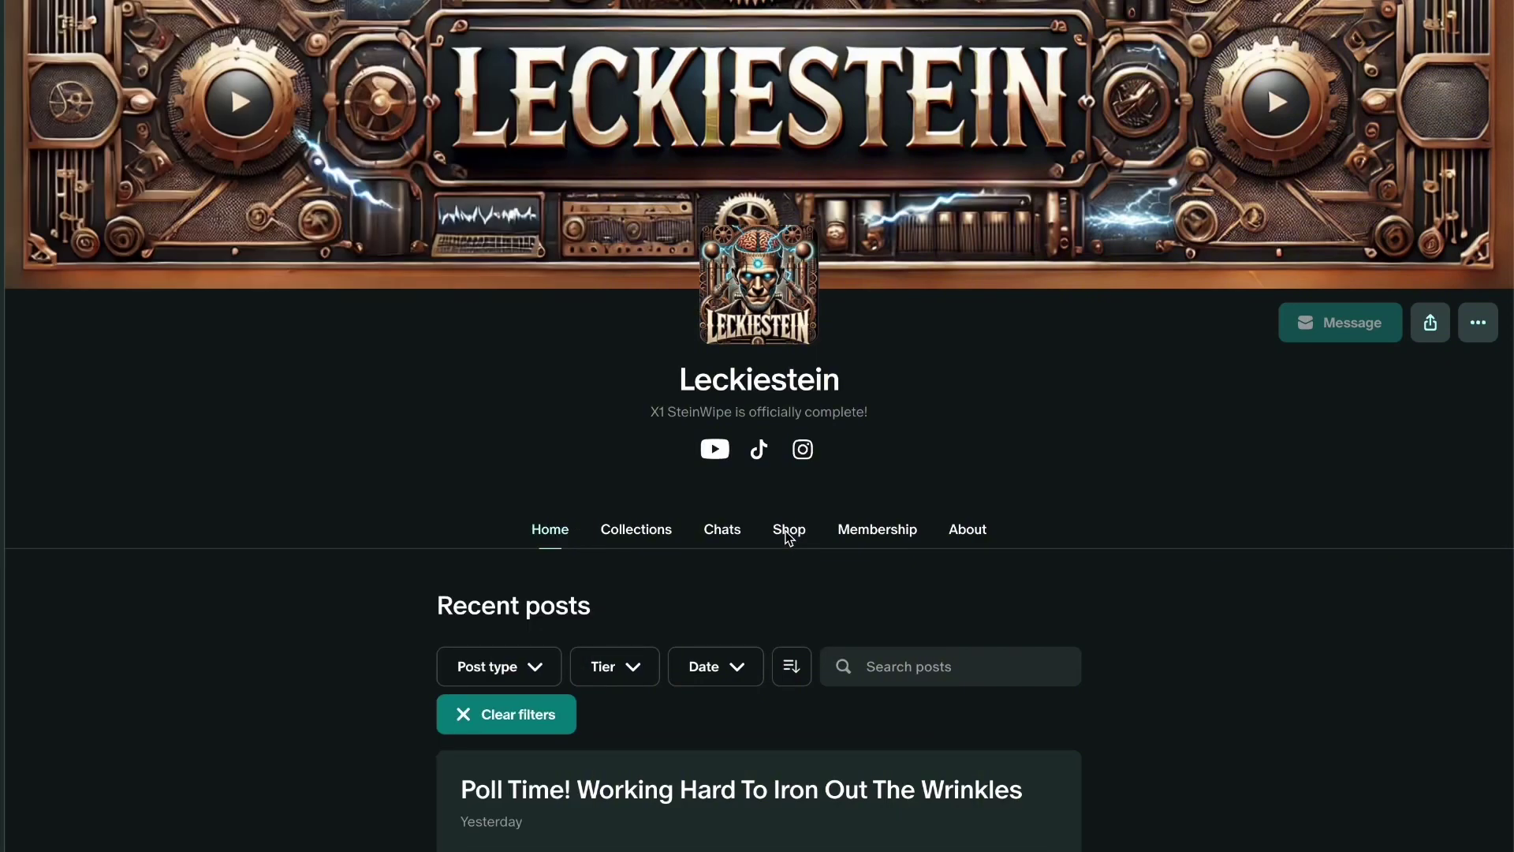
# - Open the featured SteinWipe pack from the Patreon shop, view it as Purchased, and list its files
pyautogui.click(789, 529)
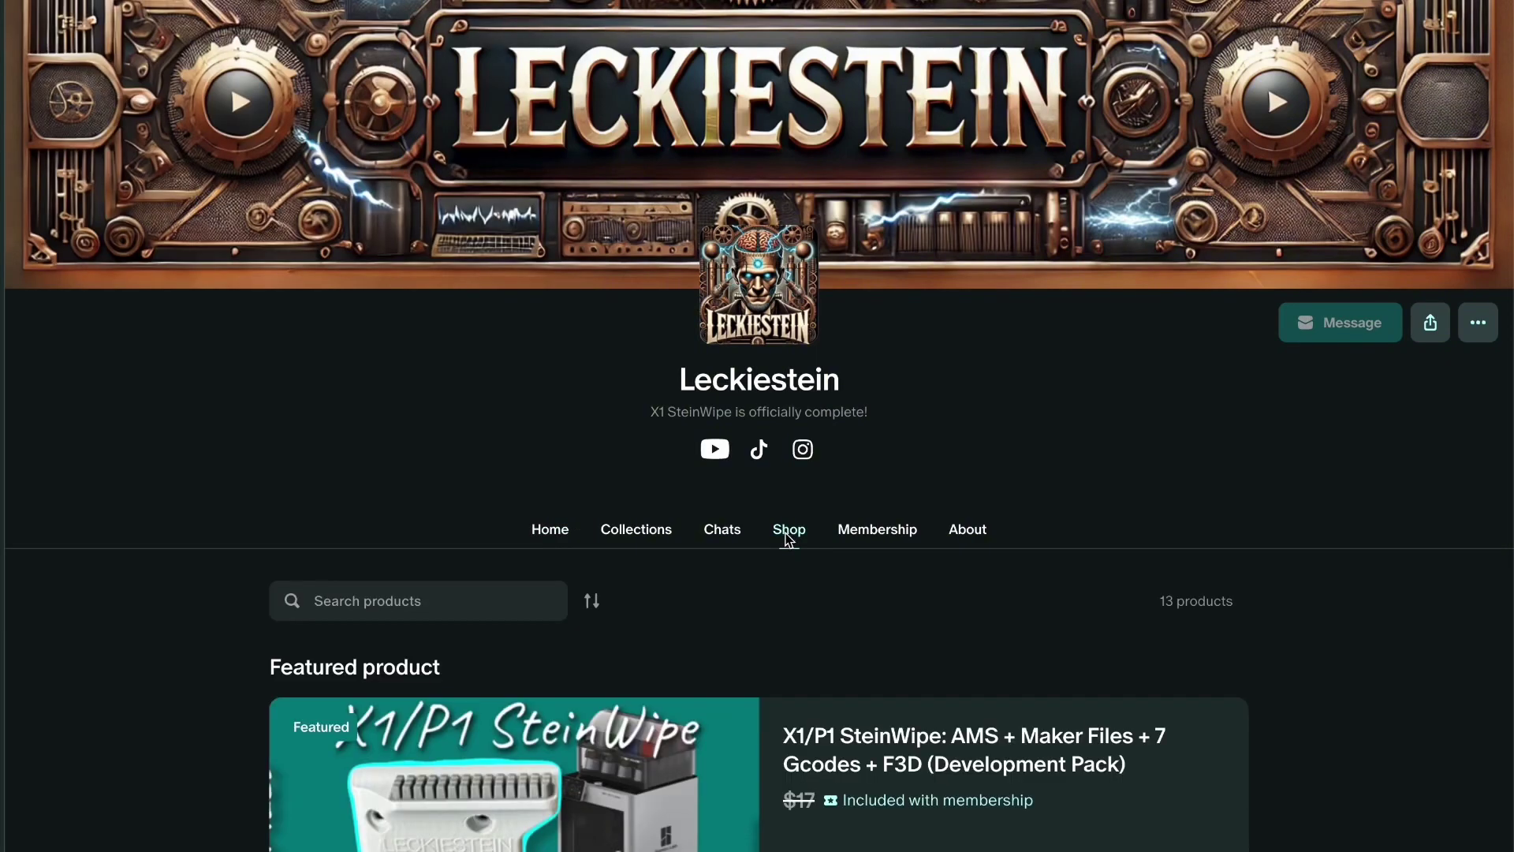
pyautogui.scroll(-4, 838, 690)
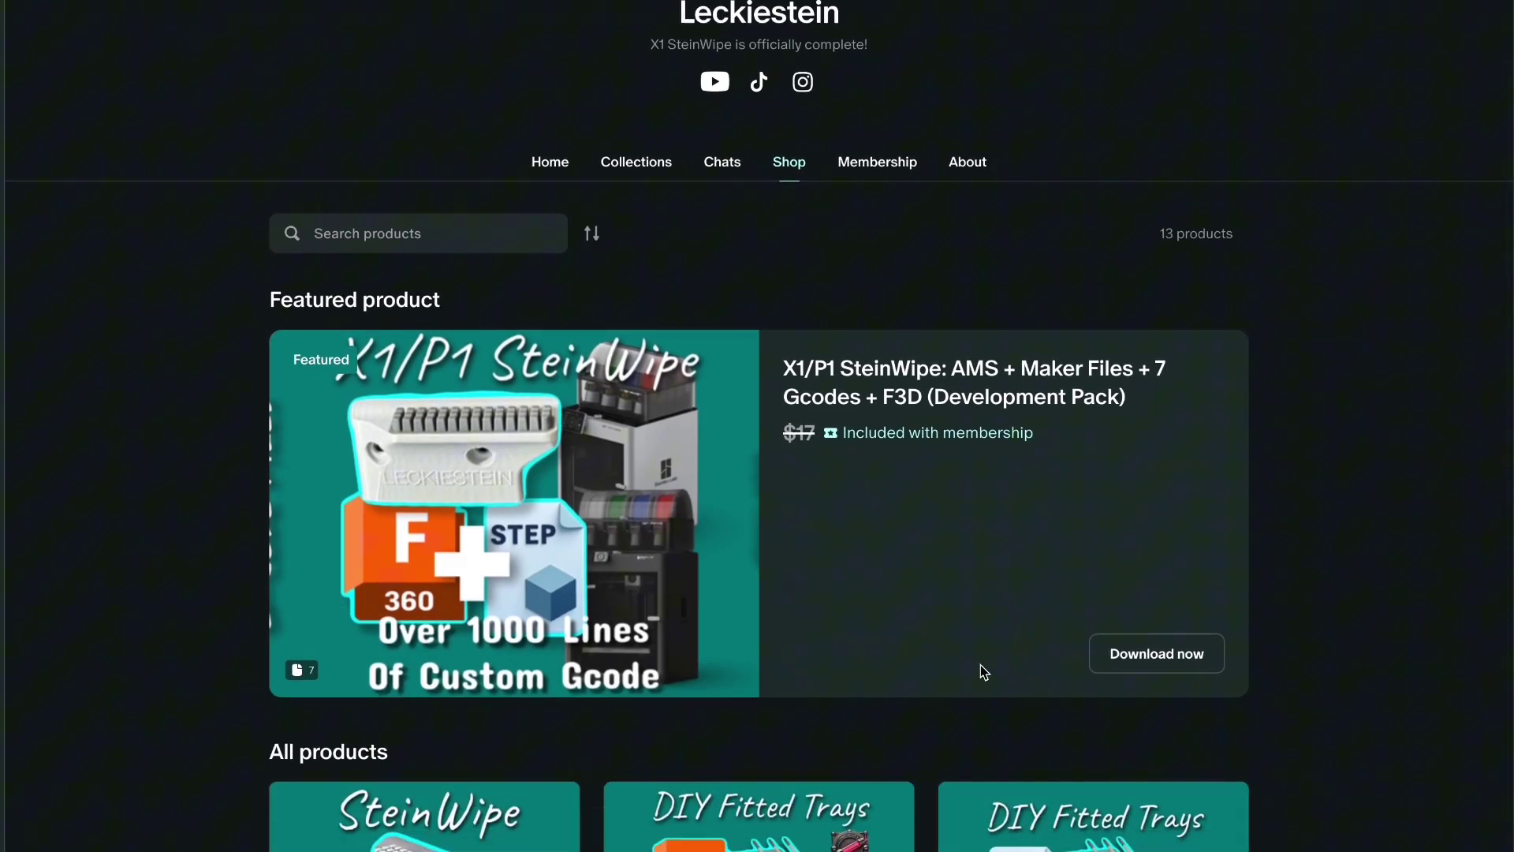
pyautogui.click(1220, 544)
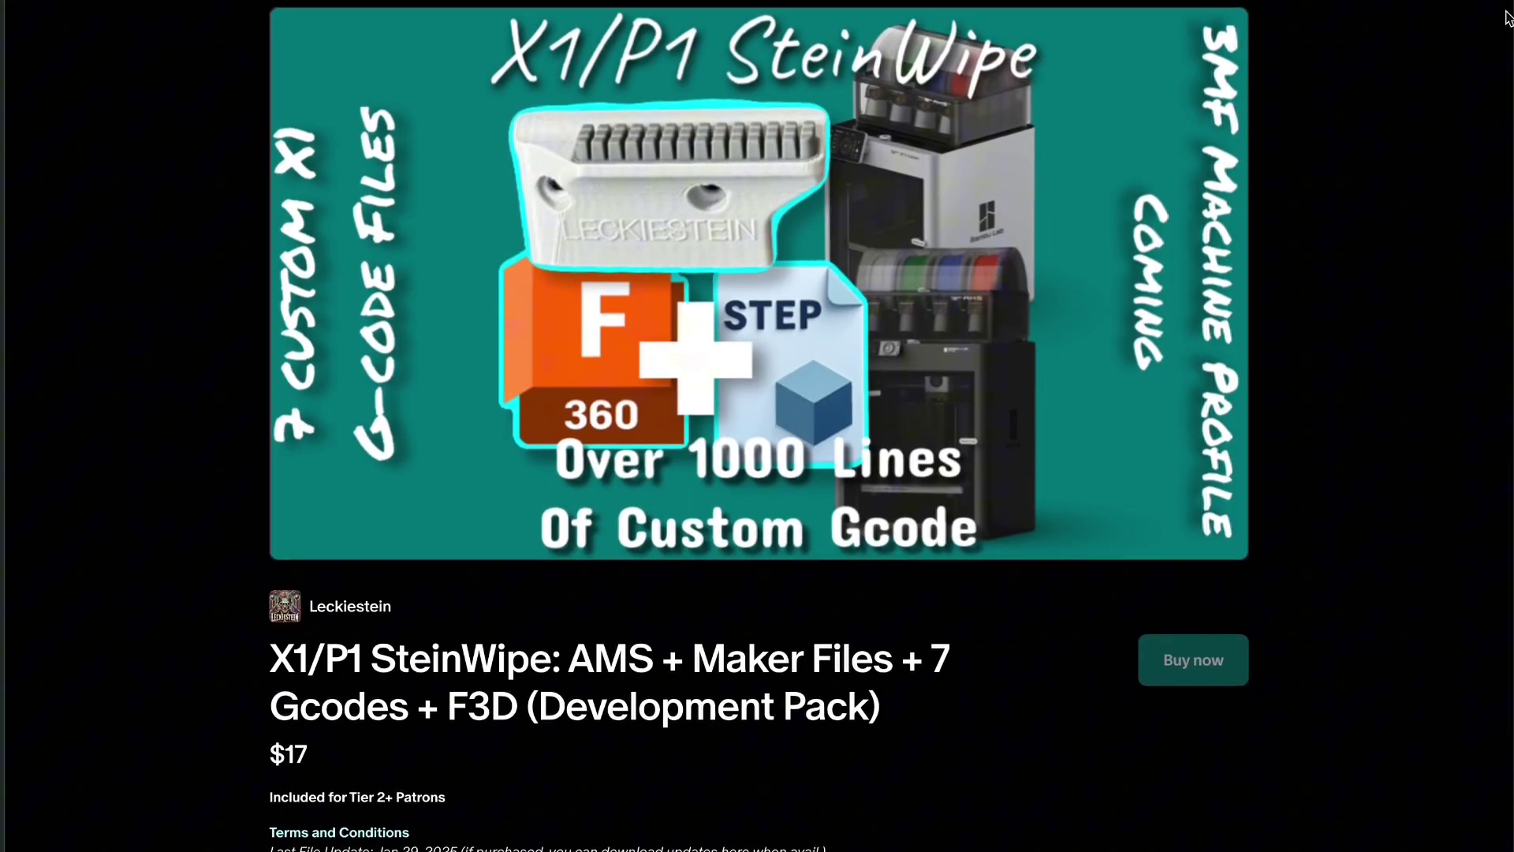
pyautogui.click(1312, 24)
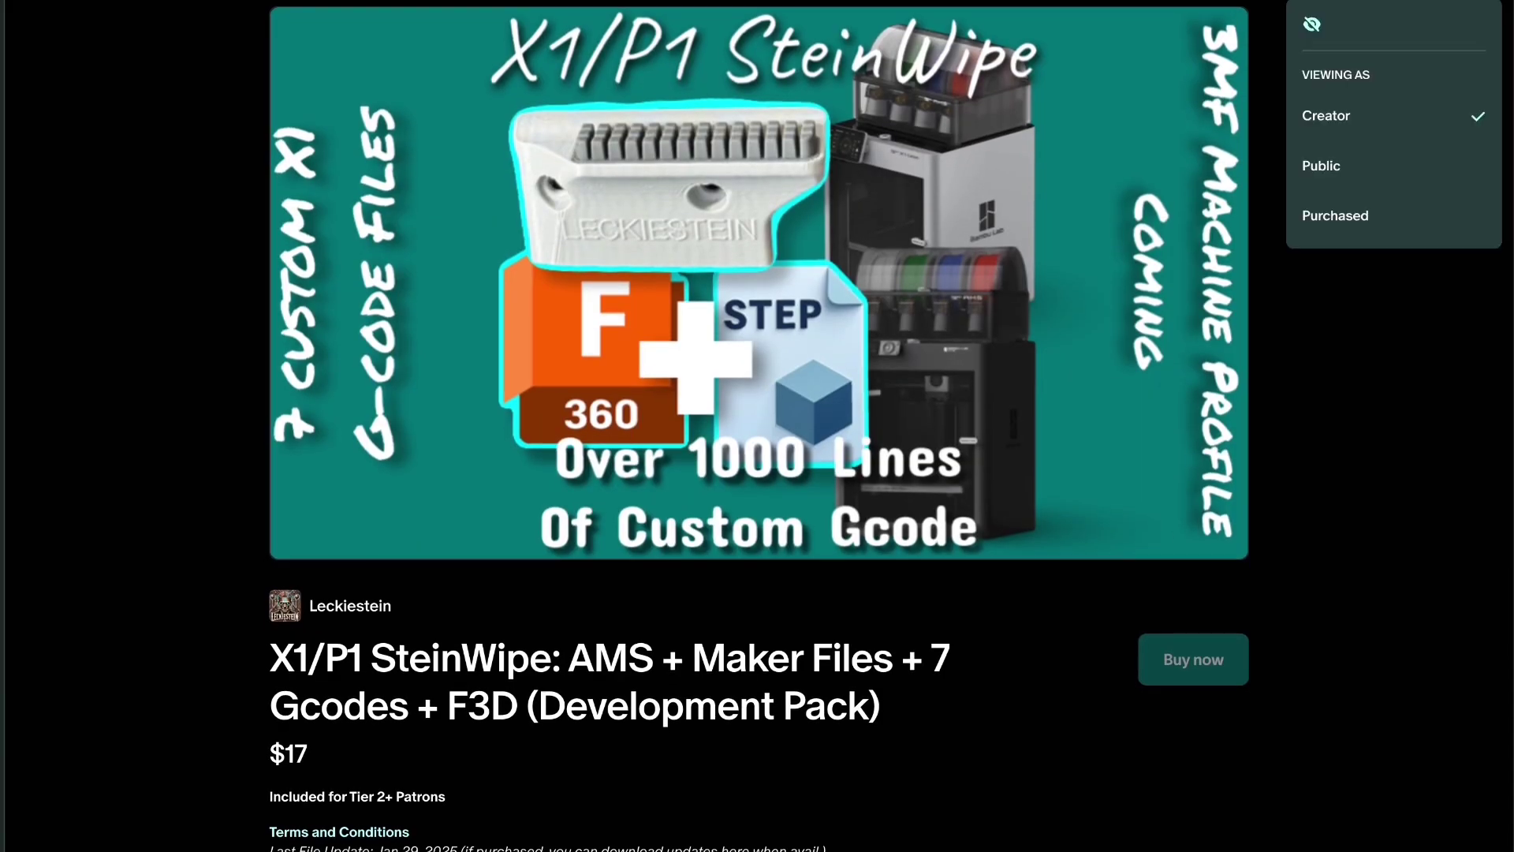
pyautogui.click(1337, 216)
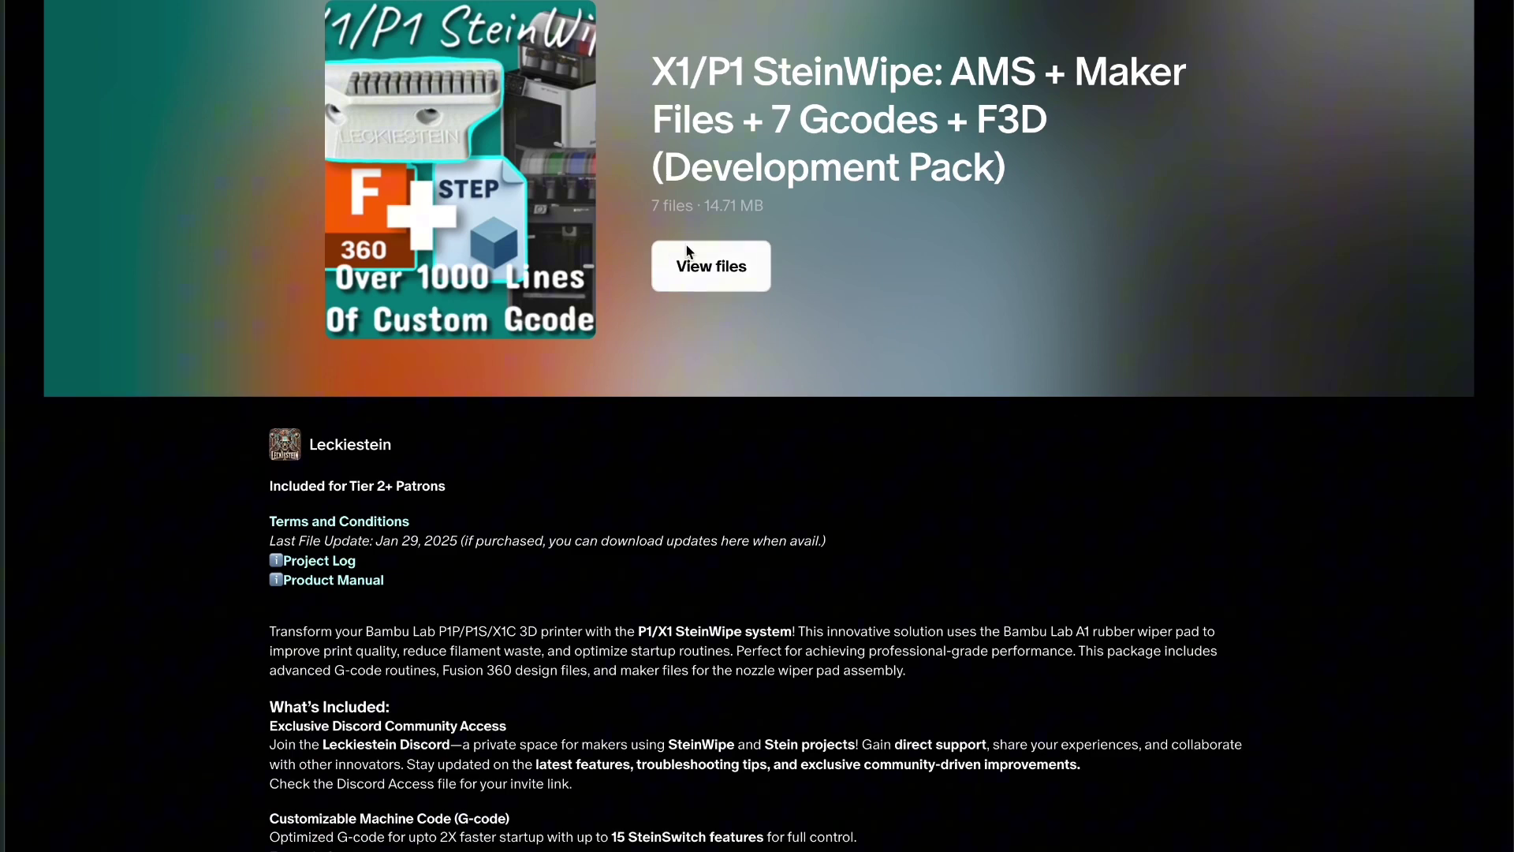
pyautogui.click(716, 268)
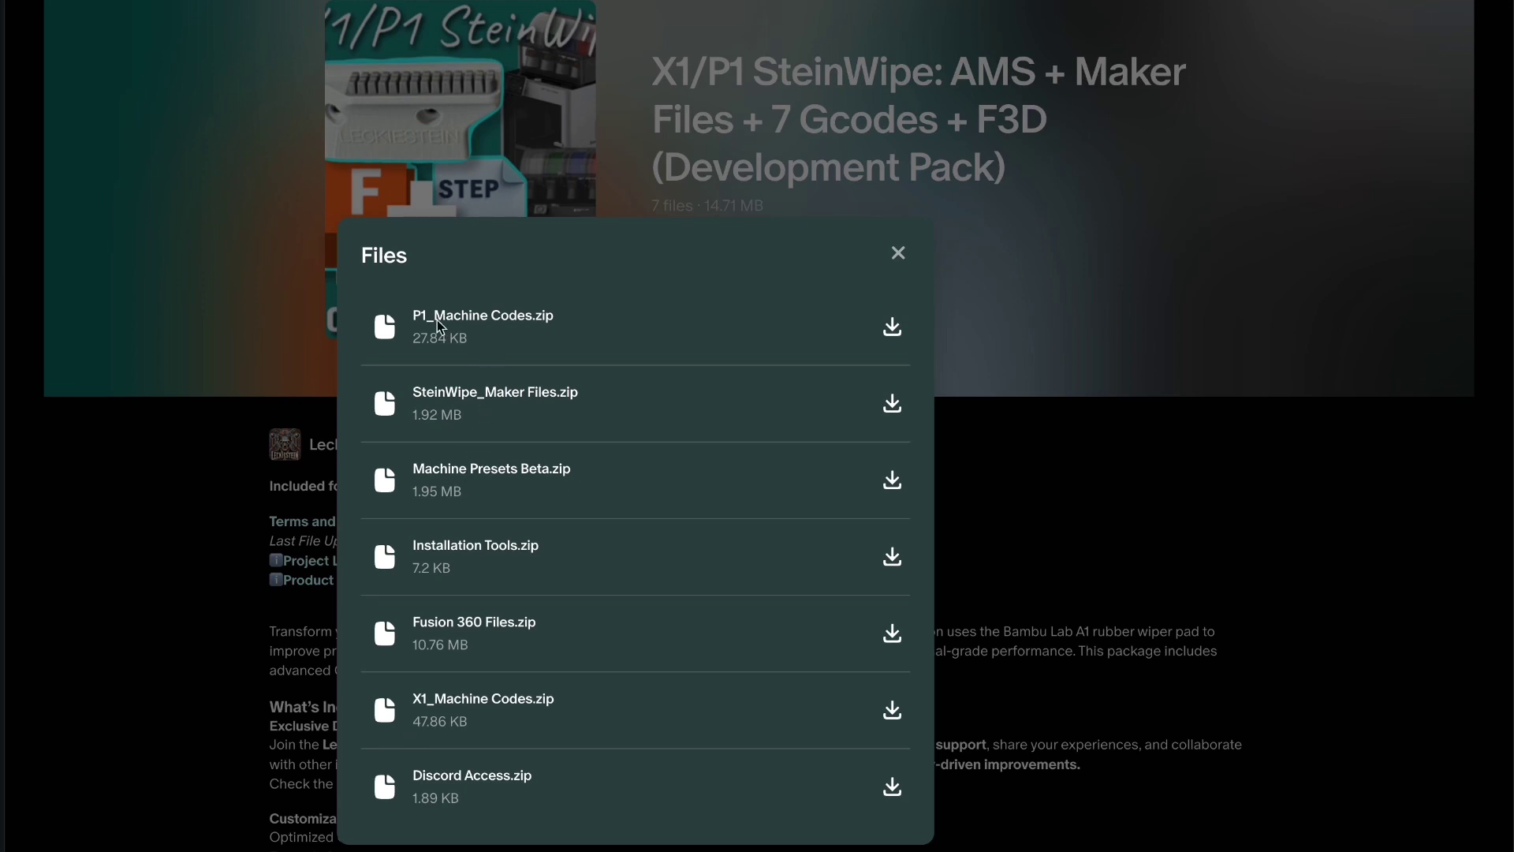
pyautogui.moveTo(413, 314); pyautogui.dragTo(548, 322)
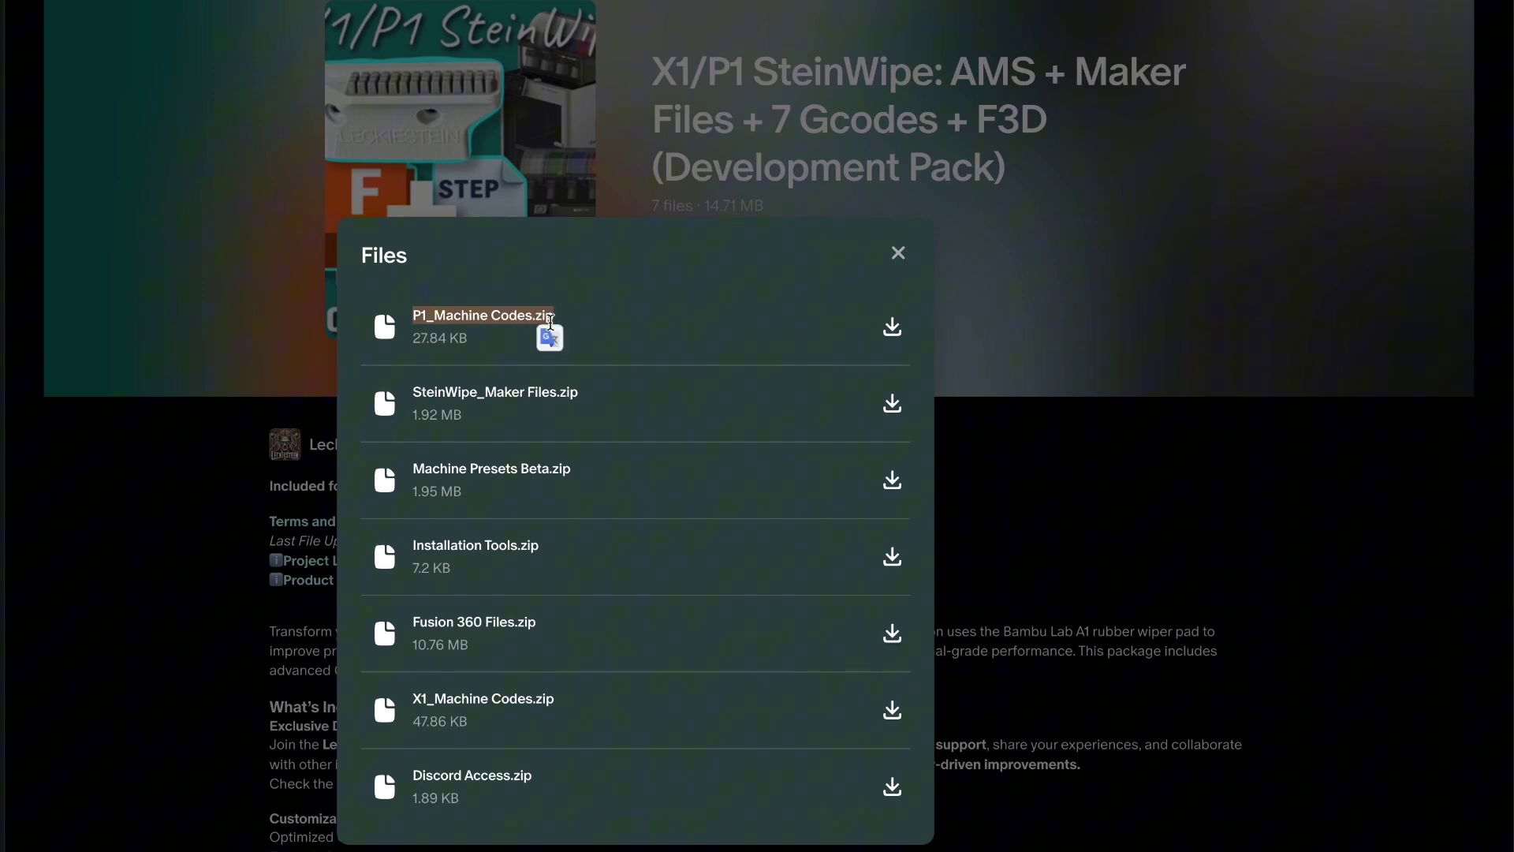
pyautogui.moveTo(413, 699); pyautogui.dragTo(573, 705)
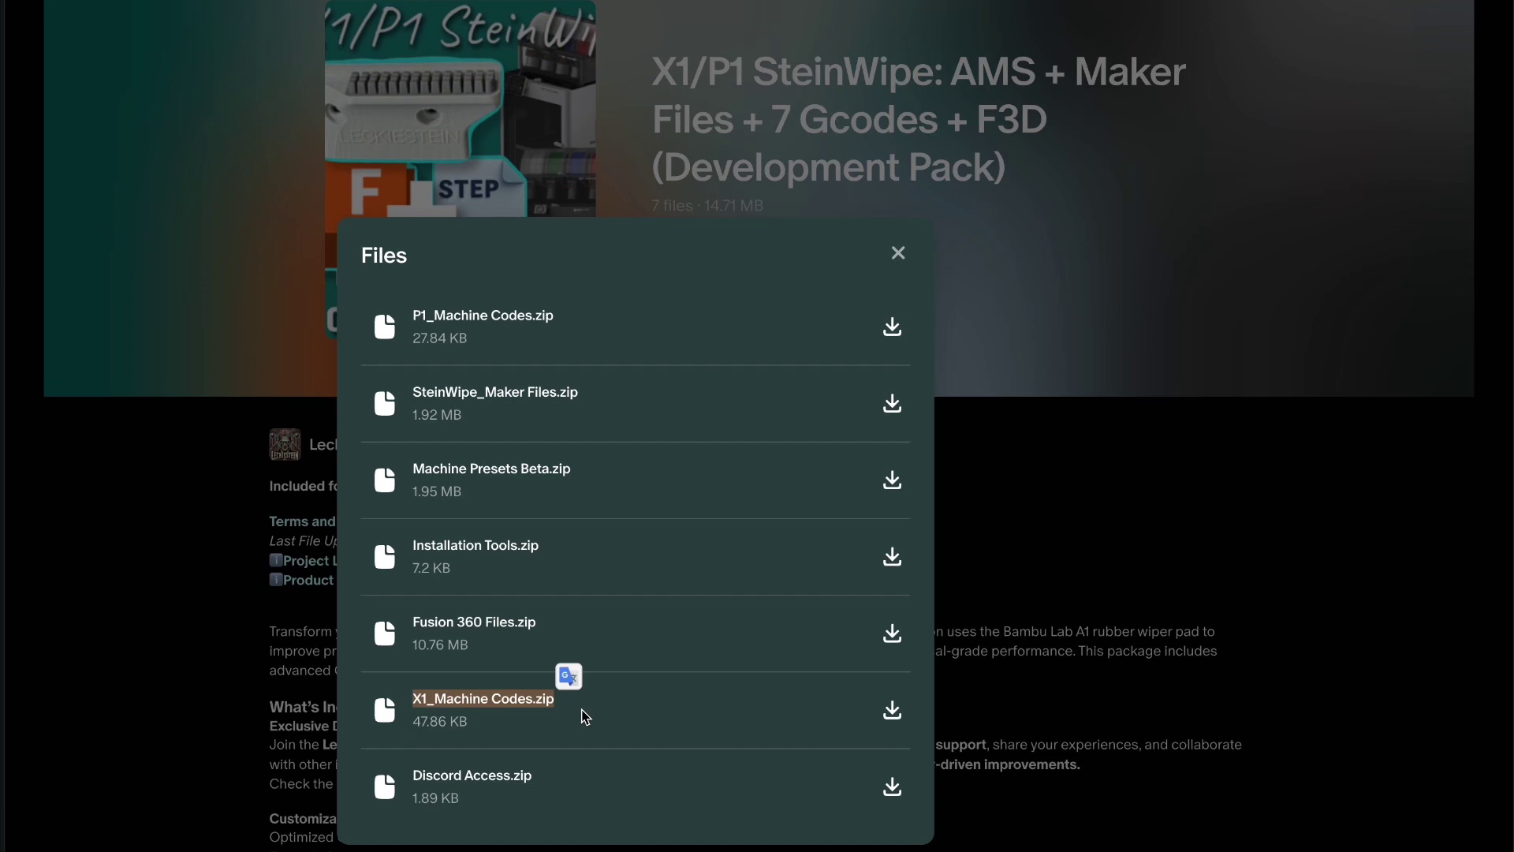
pyautogui.moveTo(412, 316); pyautogui.dragTo(583, 322)
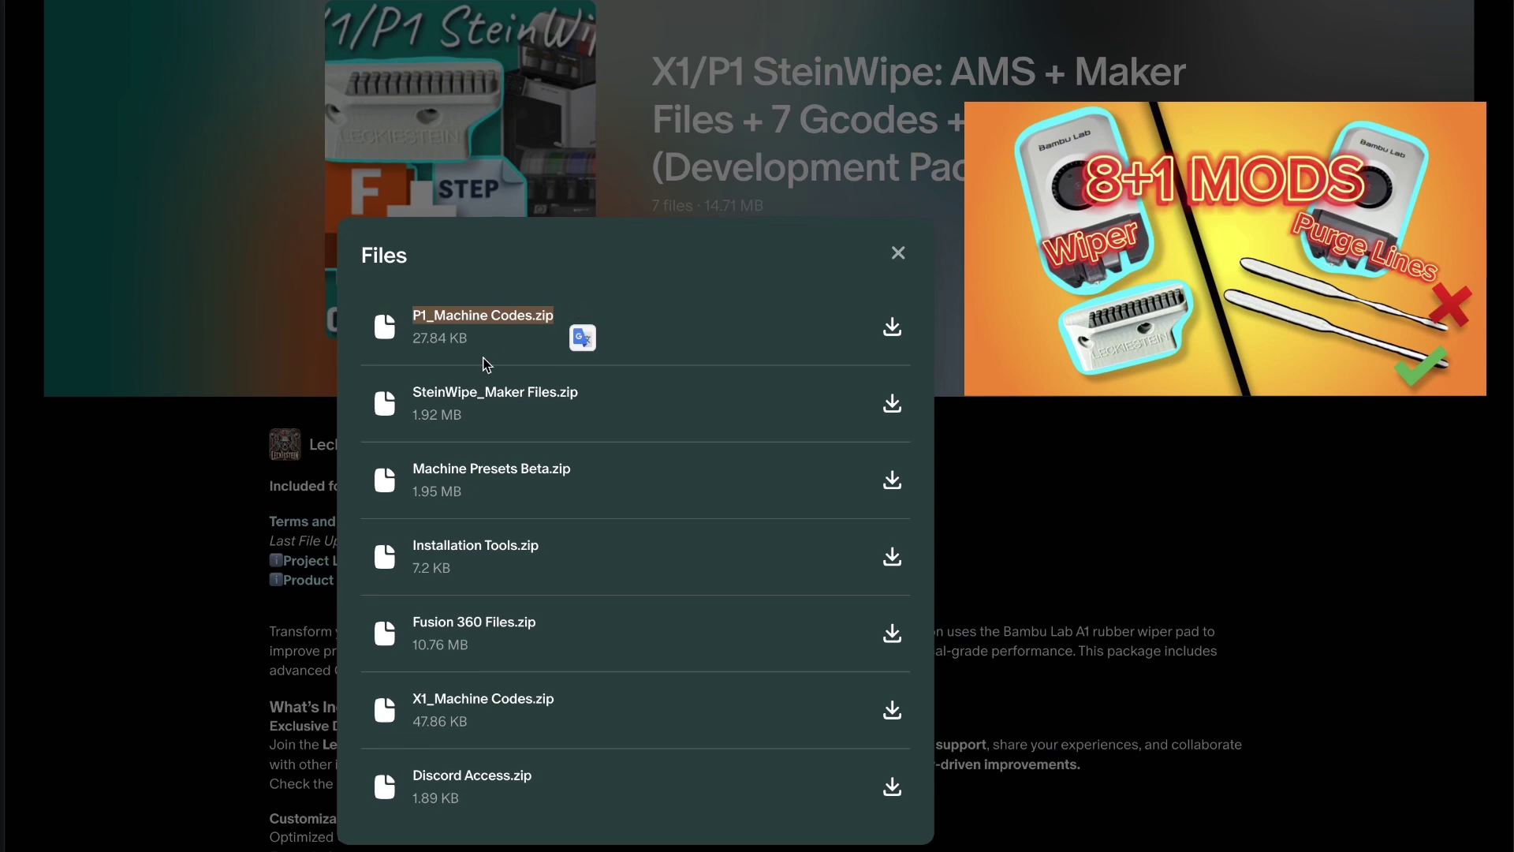
pyautogui.moveTo(411, 392); pyautogui.dragTo(578, 392)
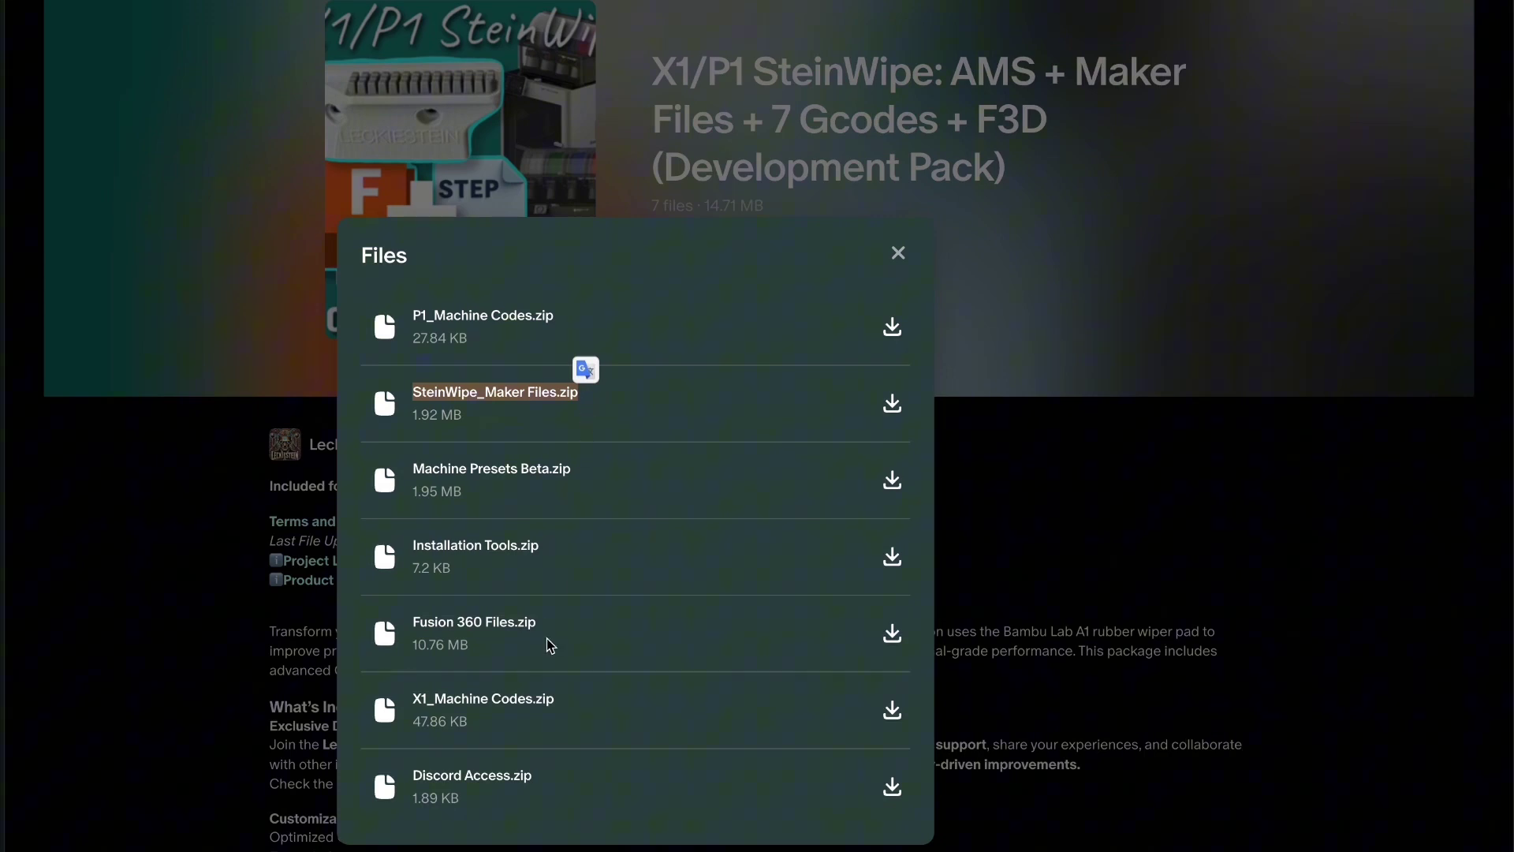
pyautogui.moveTo(404, 630); pyautogui.dragTo(570, 640)
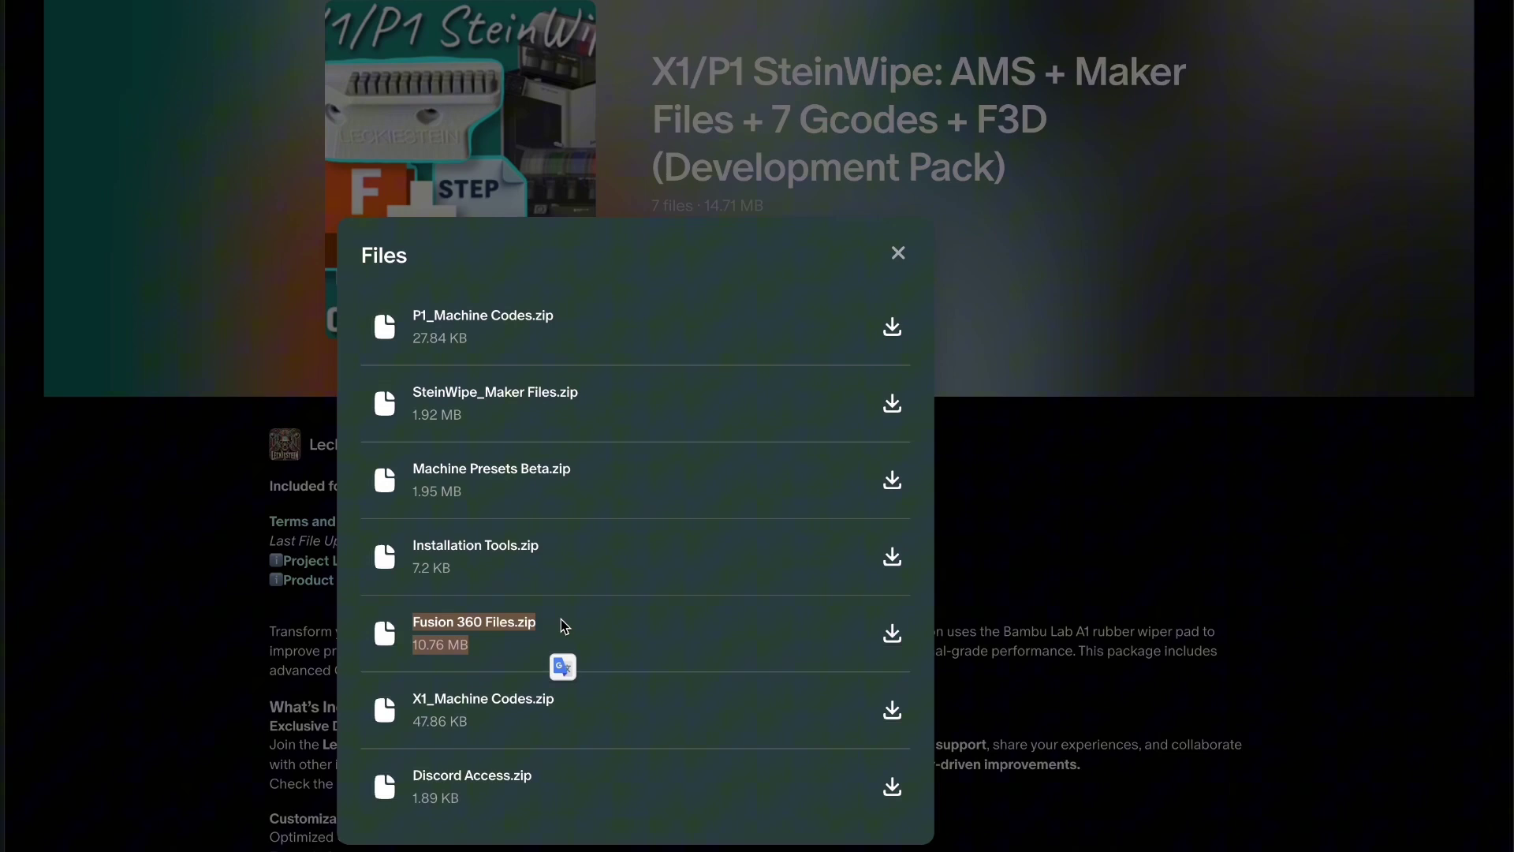
pyautogui.moveTo(411, 545); pyautogui.dragTo(543, 552)
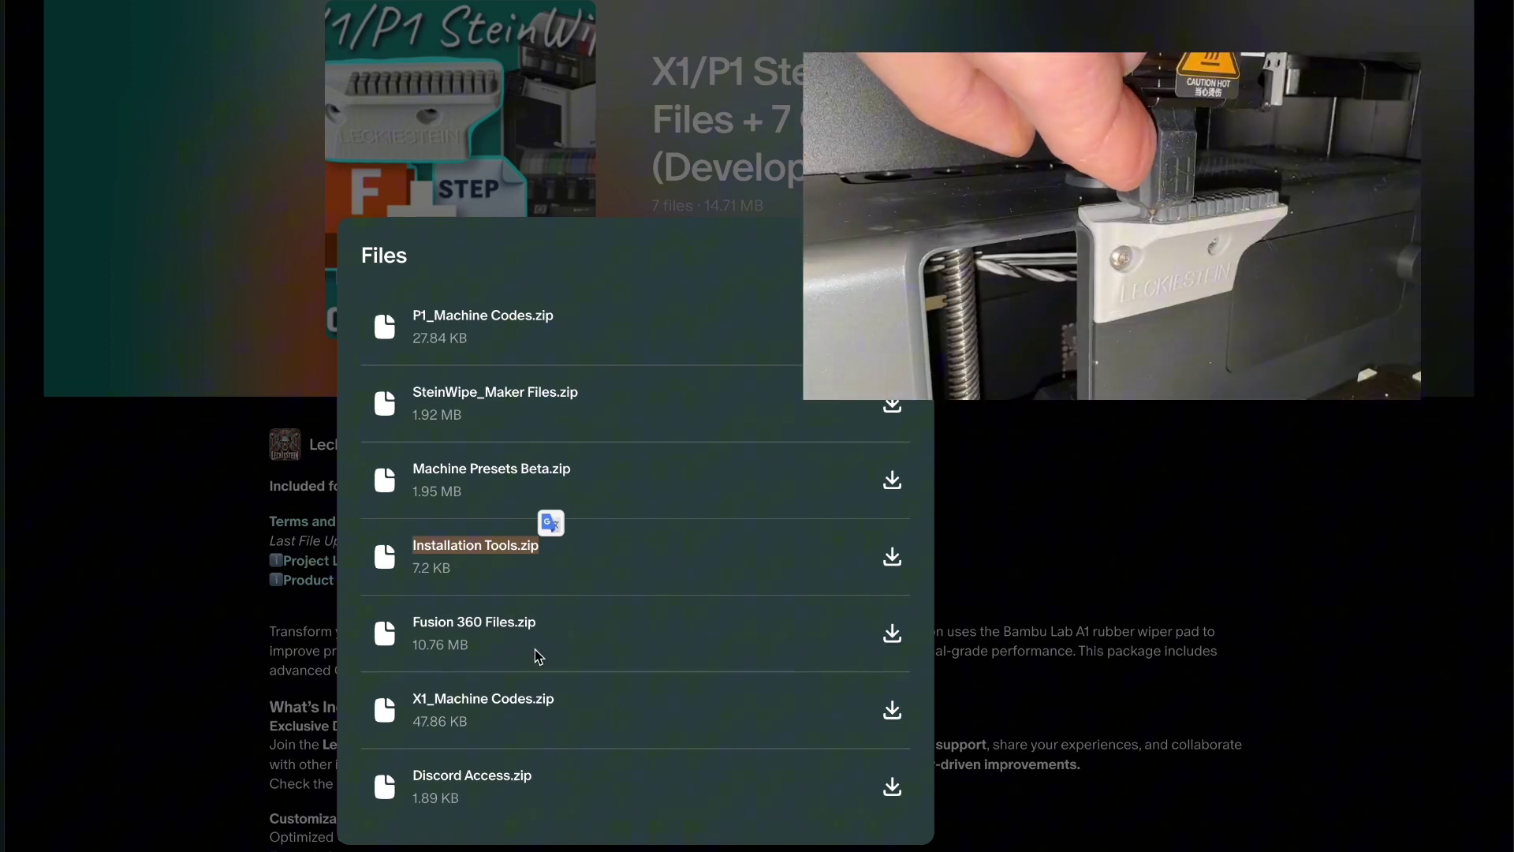
pyautogui.moveTo(411, 776); pyautogui.dragTo(557, 778)
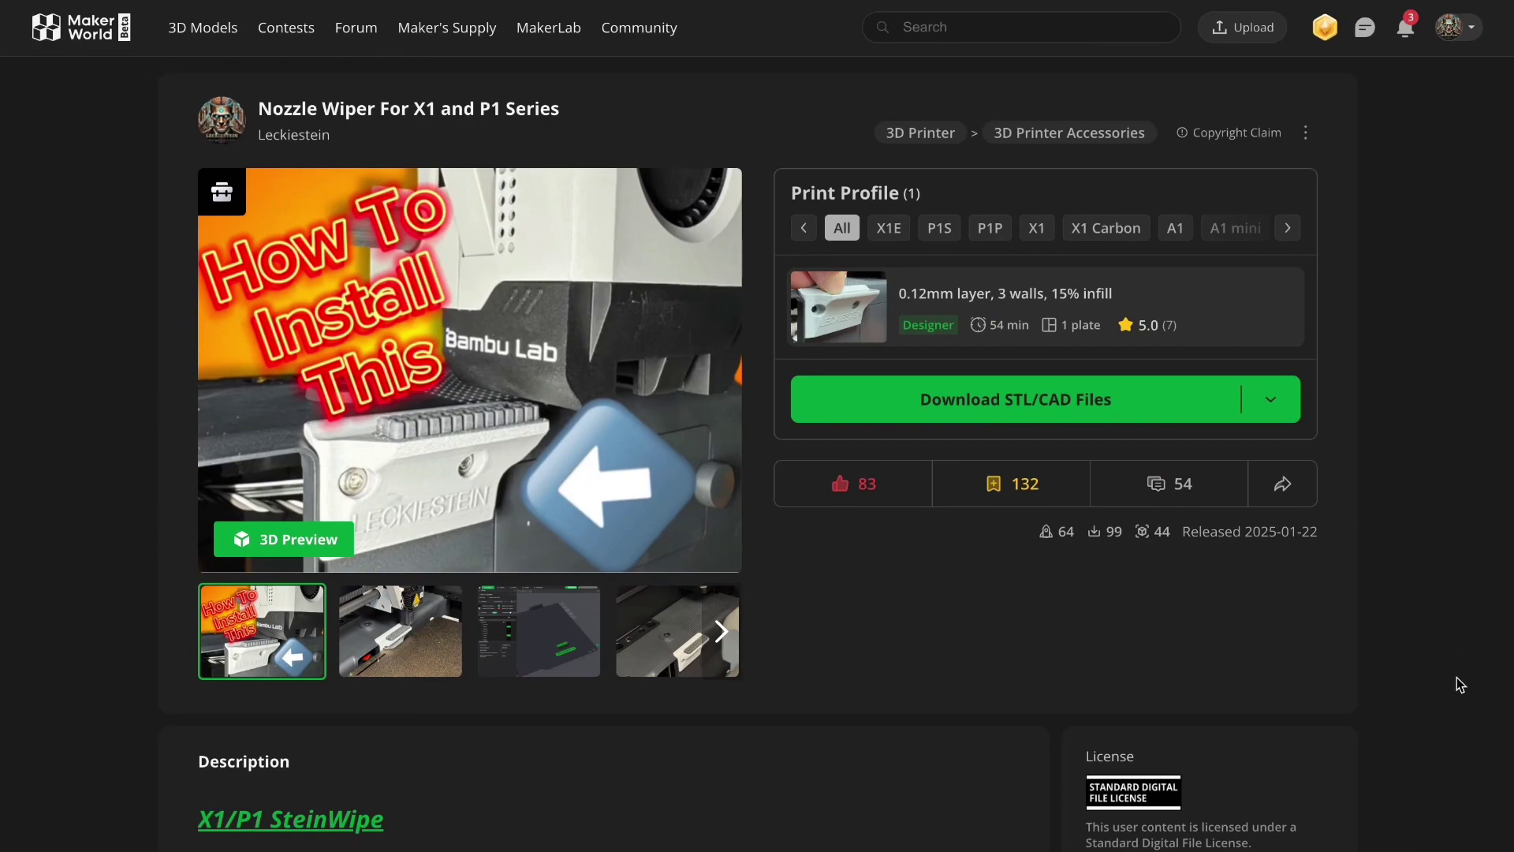
# - Scroll through the Nozzle Wiper description's G-code listing on MakerWorld
pyautogui.scroll(-14, 1432, 683)
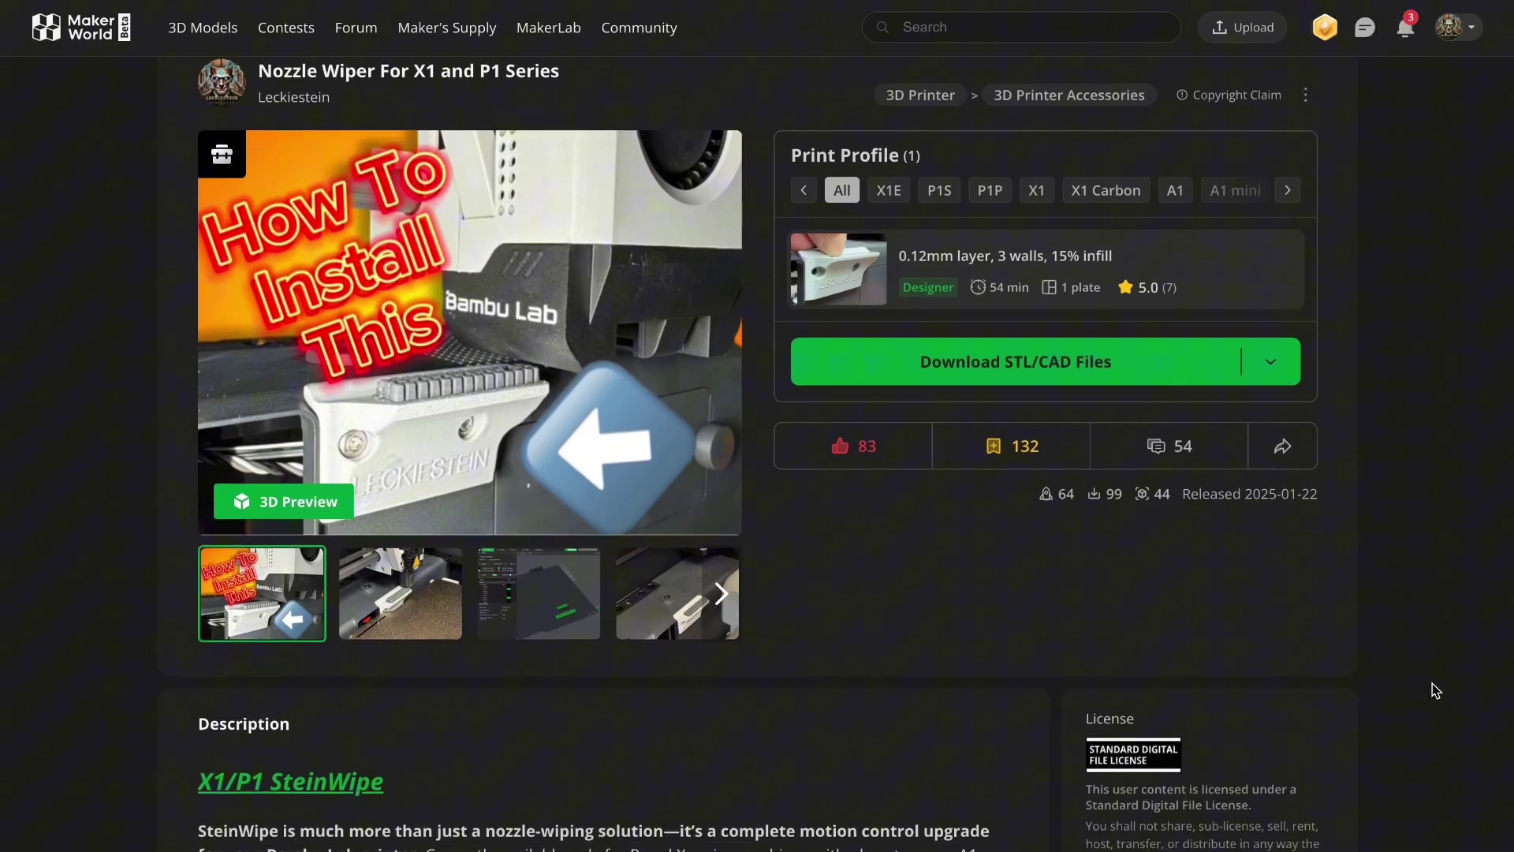
pyautogui.scroll(-20, 1440, 681)
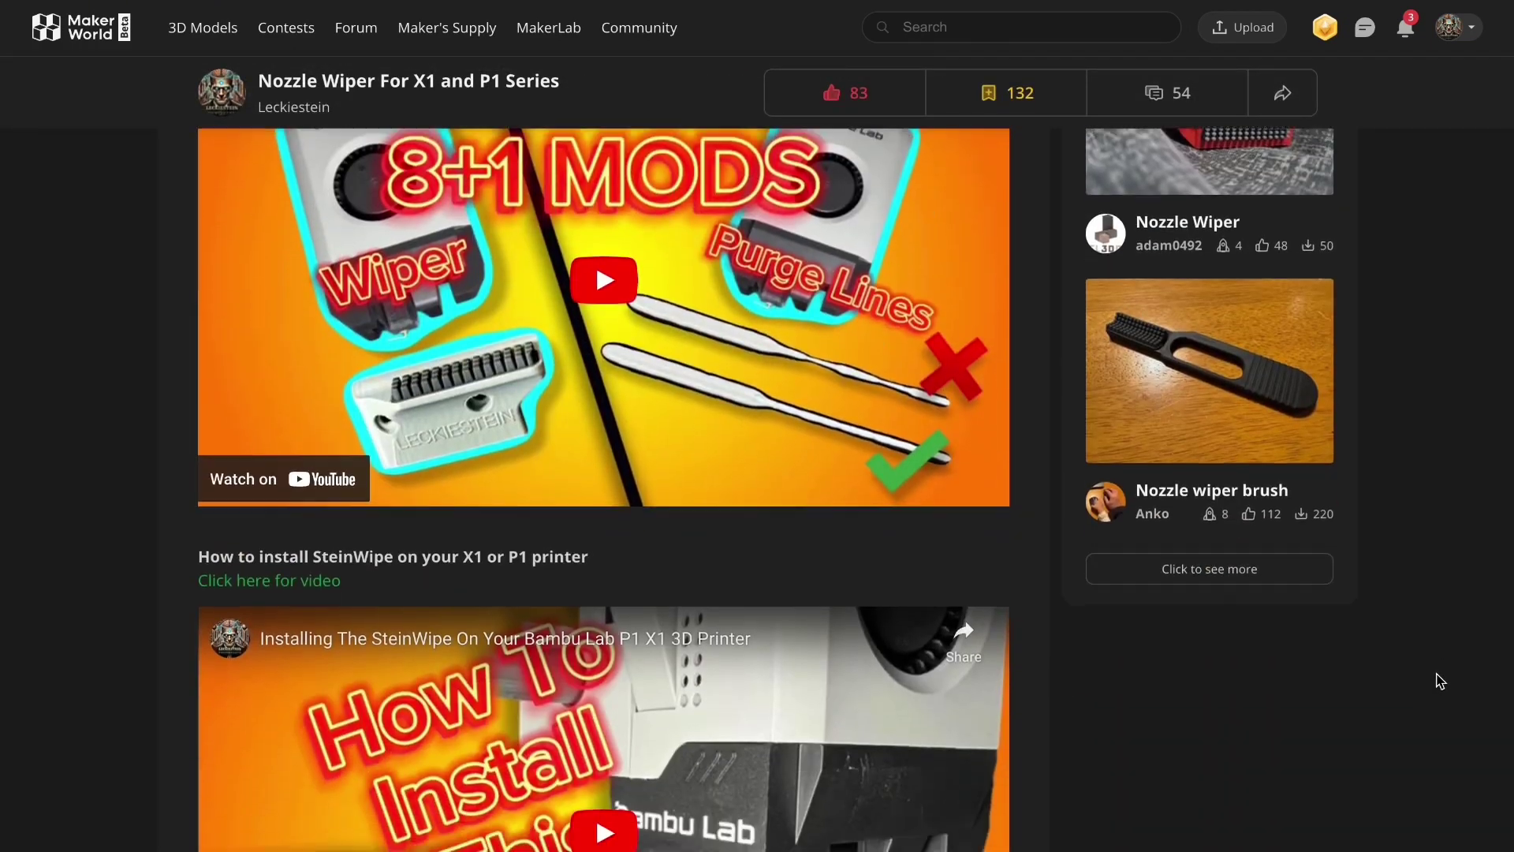
pyautogui.scroll(-20, 1440, 682)
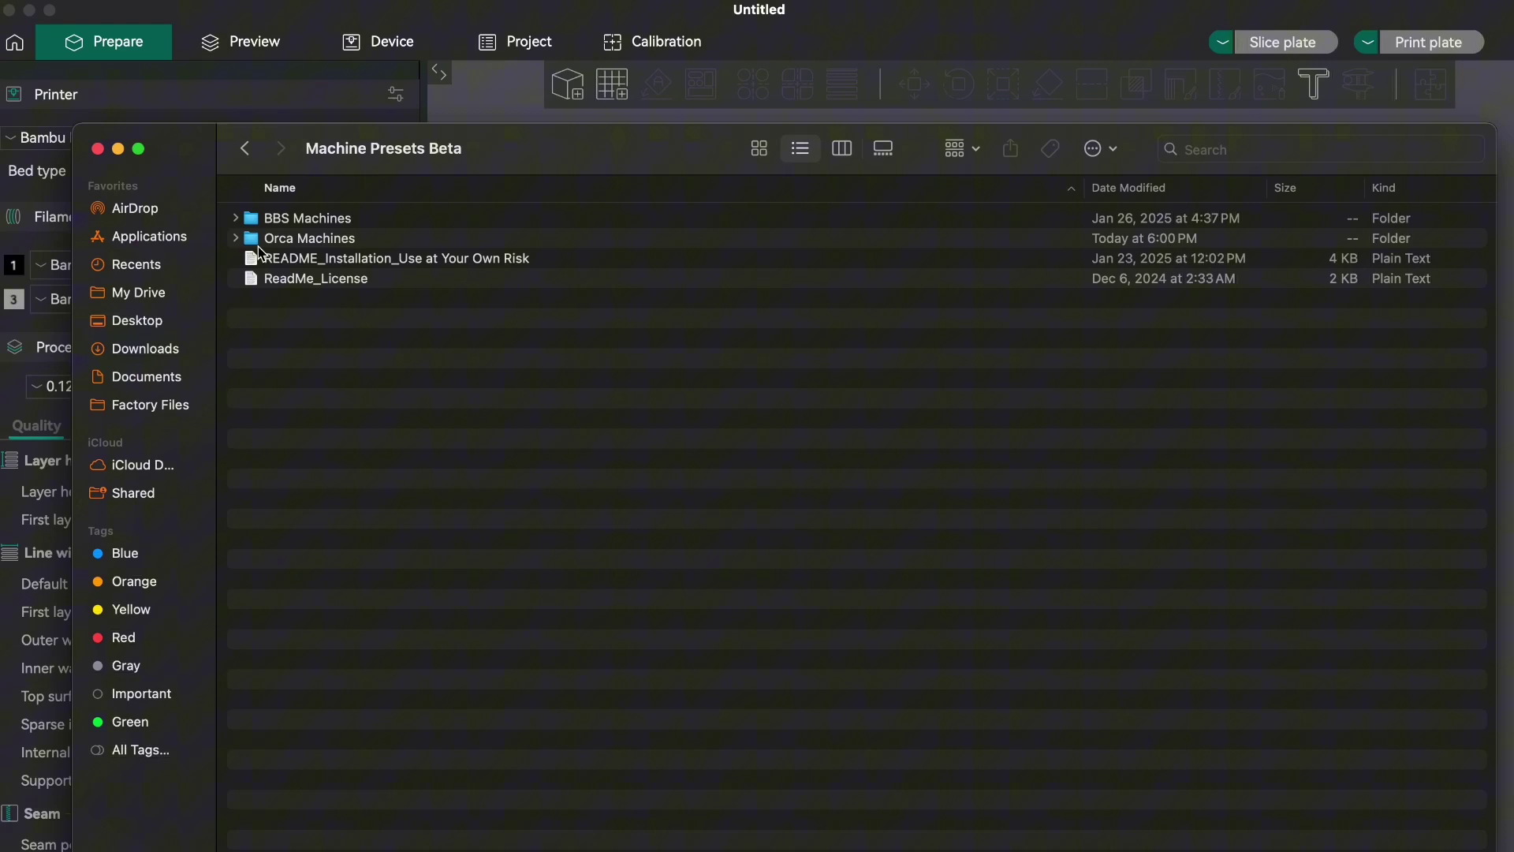
# - Expand the BBS Machines and Orca Machines folders in Finder, then return to OrcaSlicer
pyautogui.click(235, 219)
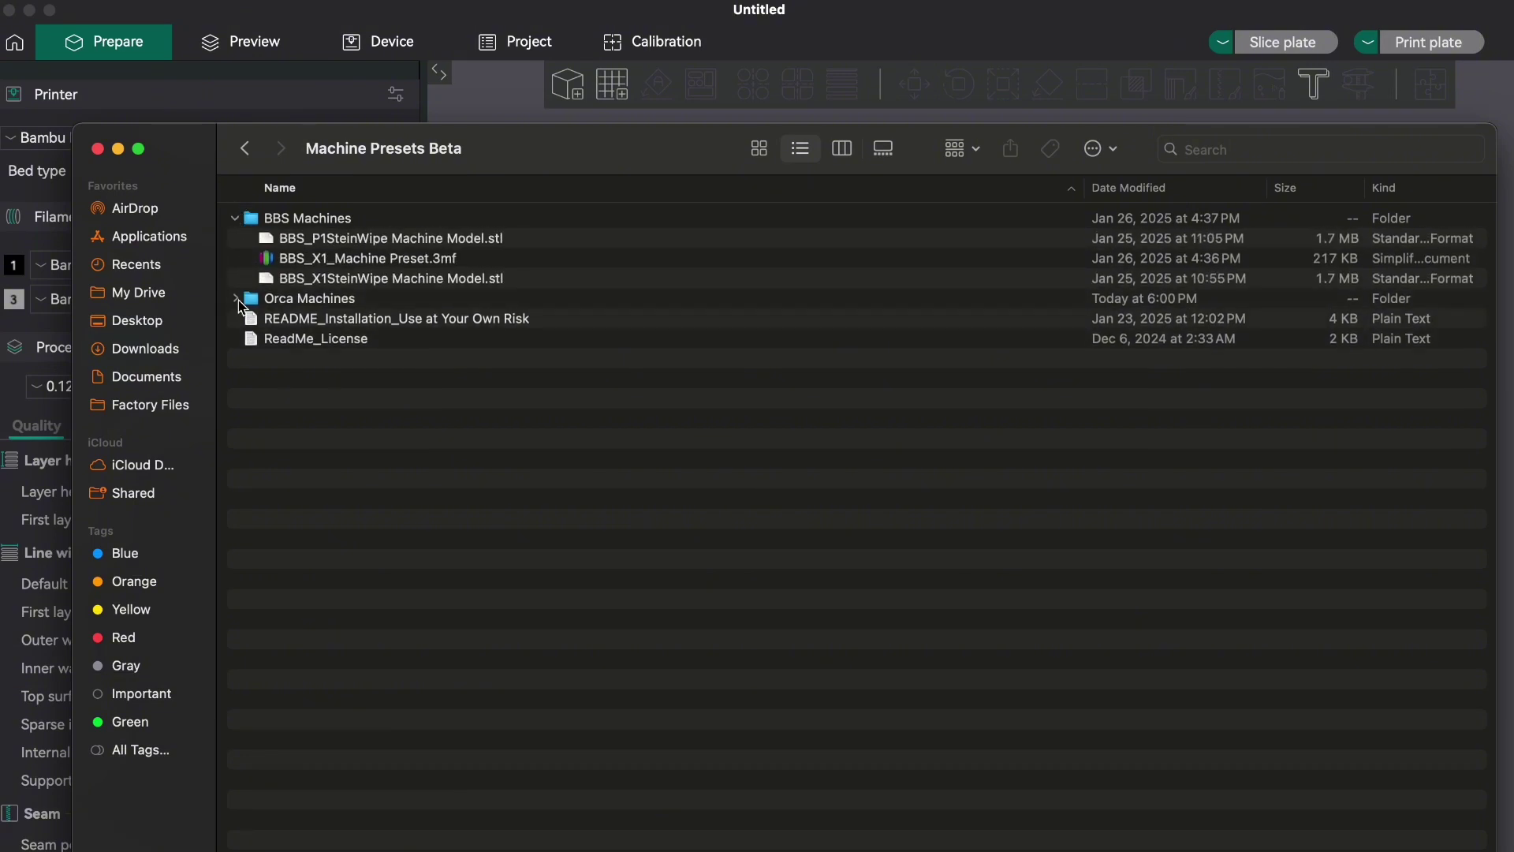
pyautogui.click(235, 298)
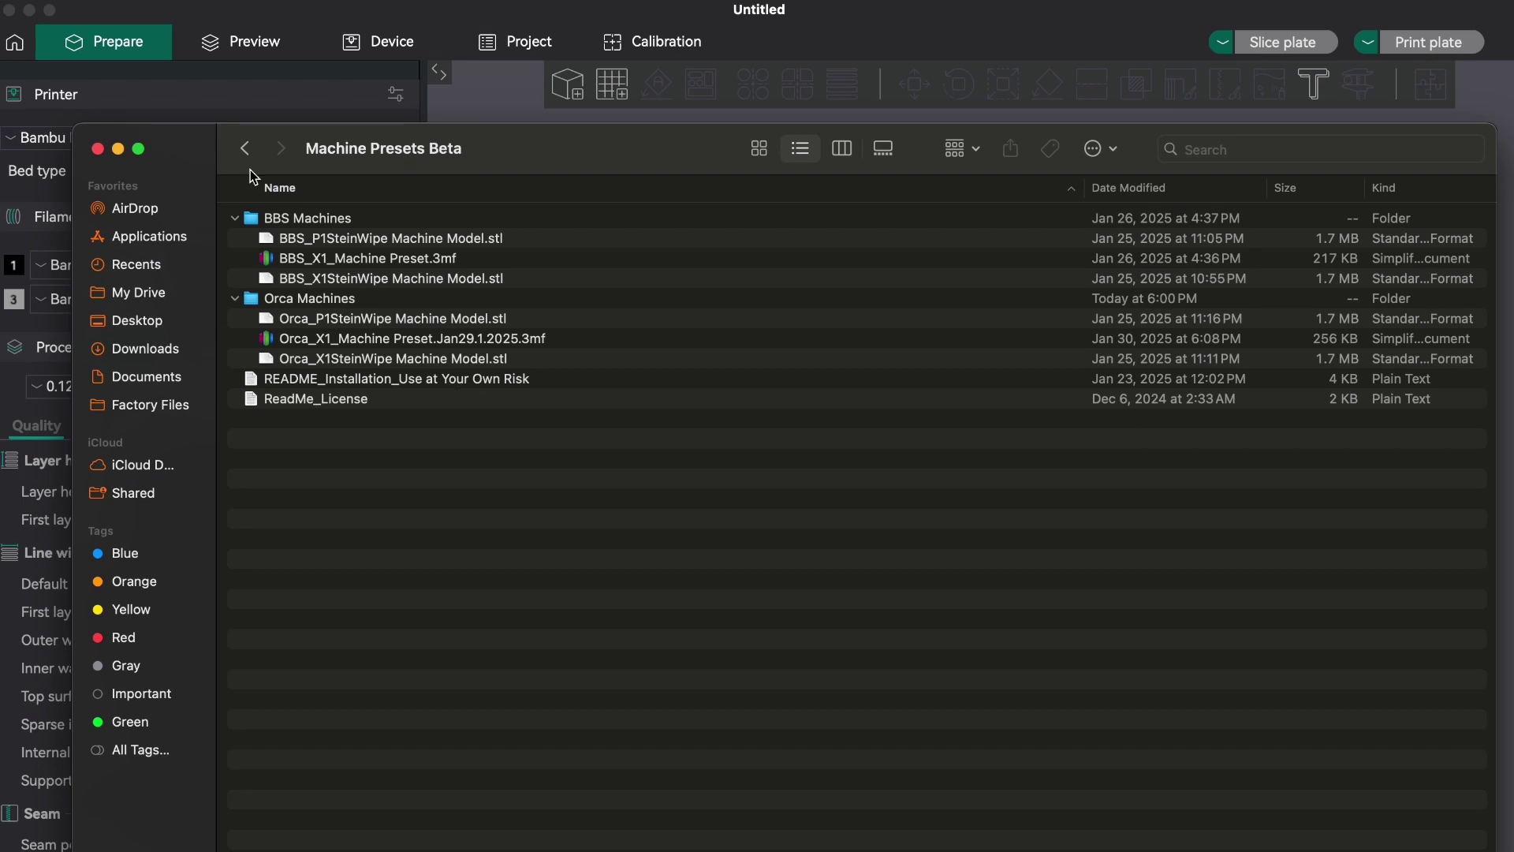
pyautogui.click(234, 93)
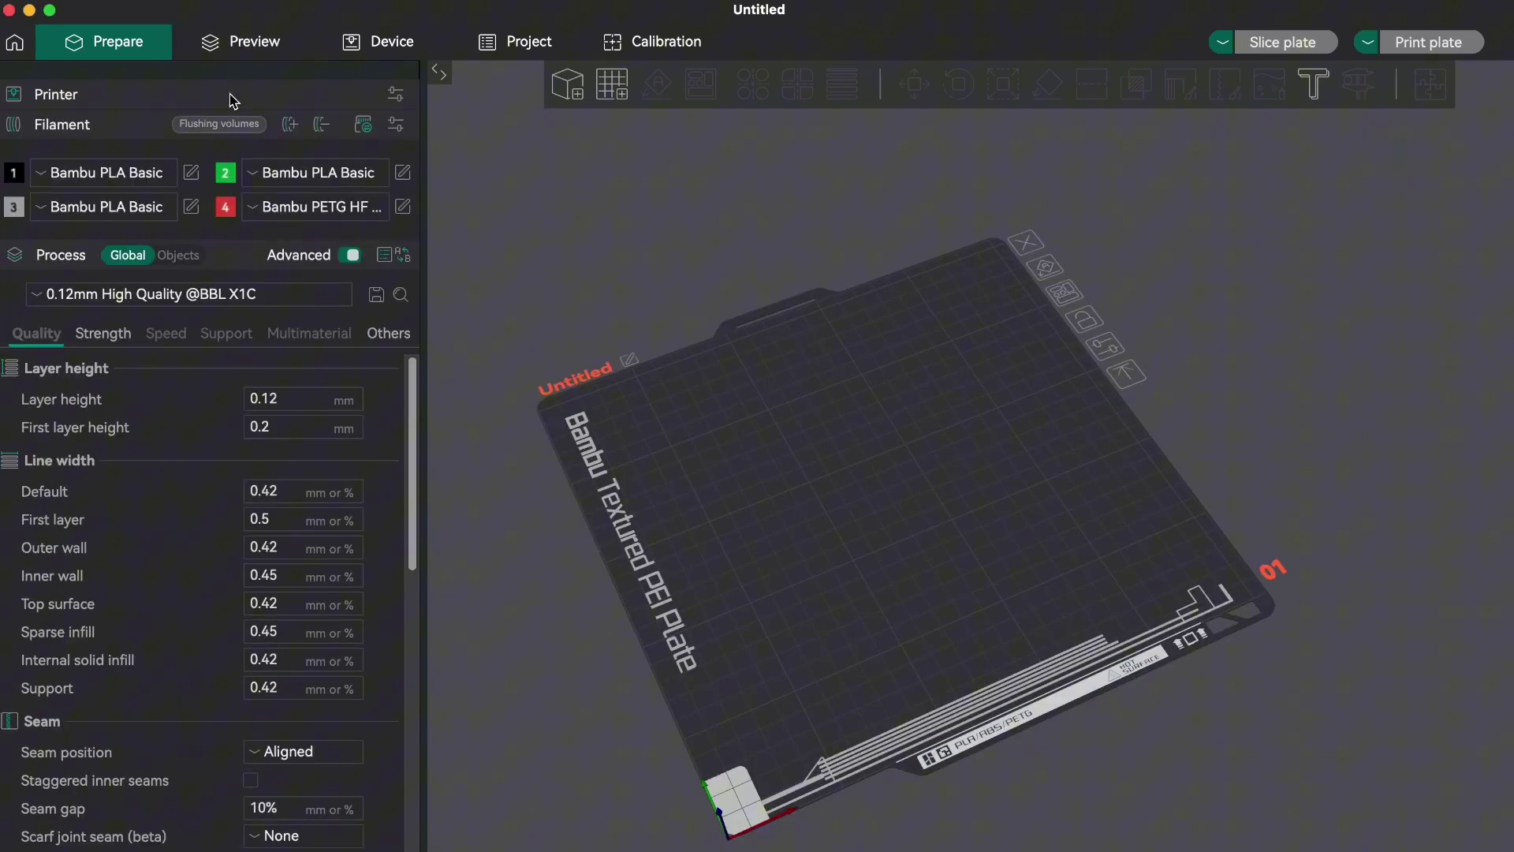
# - Import the Orca_X1_Machine Preset.Jan29.1.2025.3mf project onto the plate
pyautogui.click(233, 100)
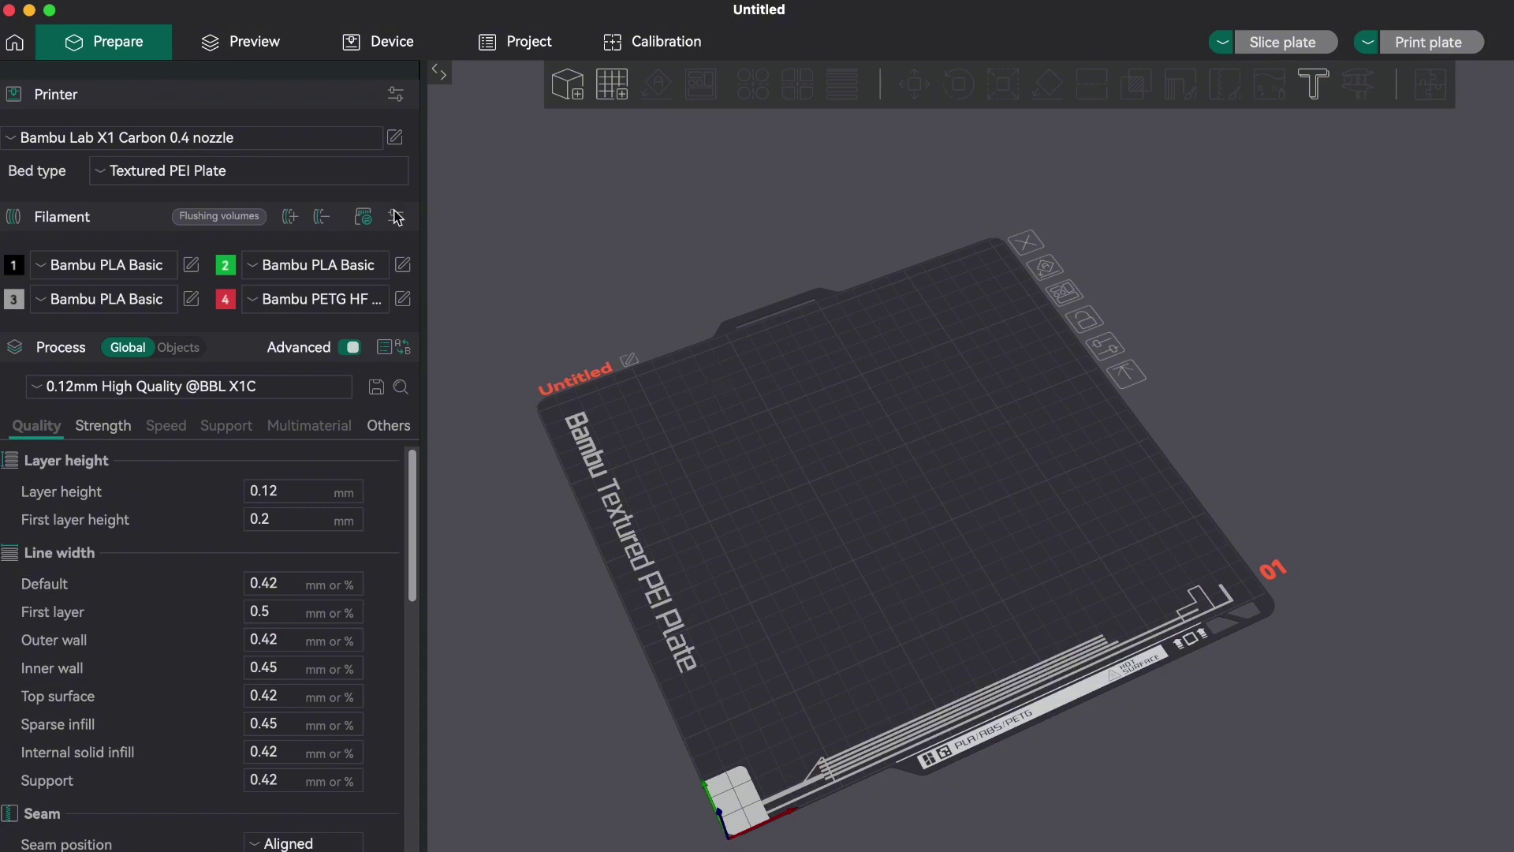
pyautogui.click(299, 147)
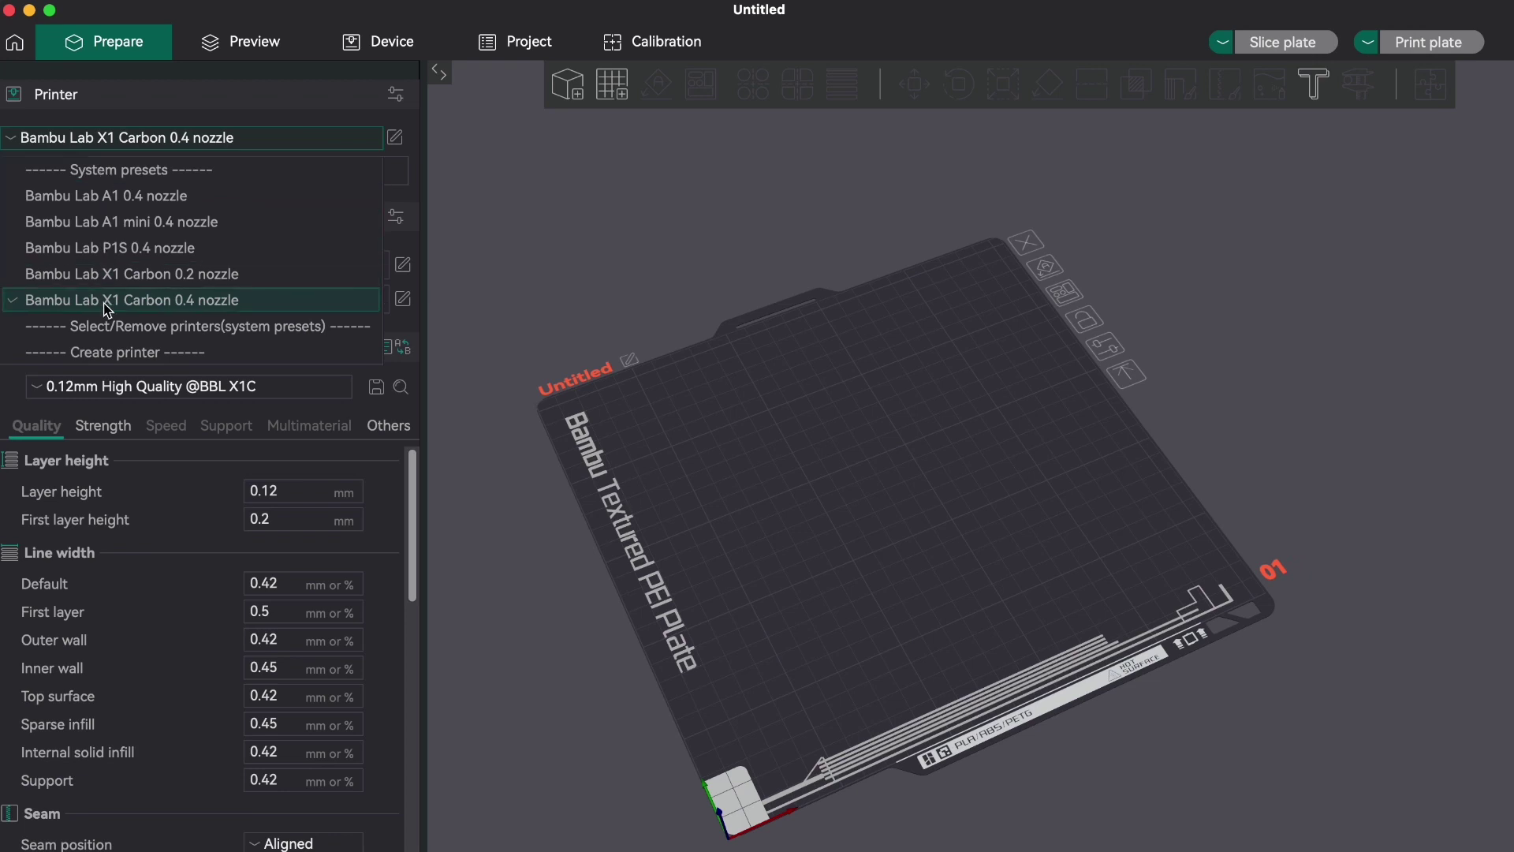
pyautogui.click(528, 235)
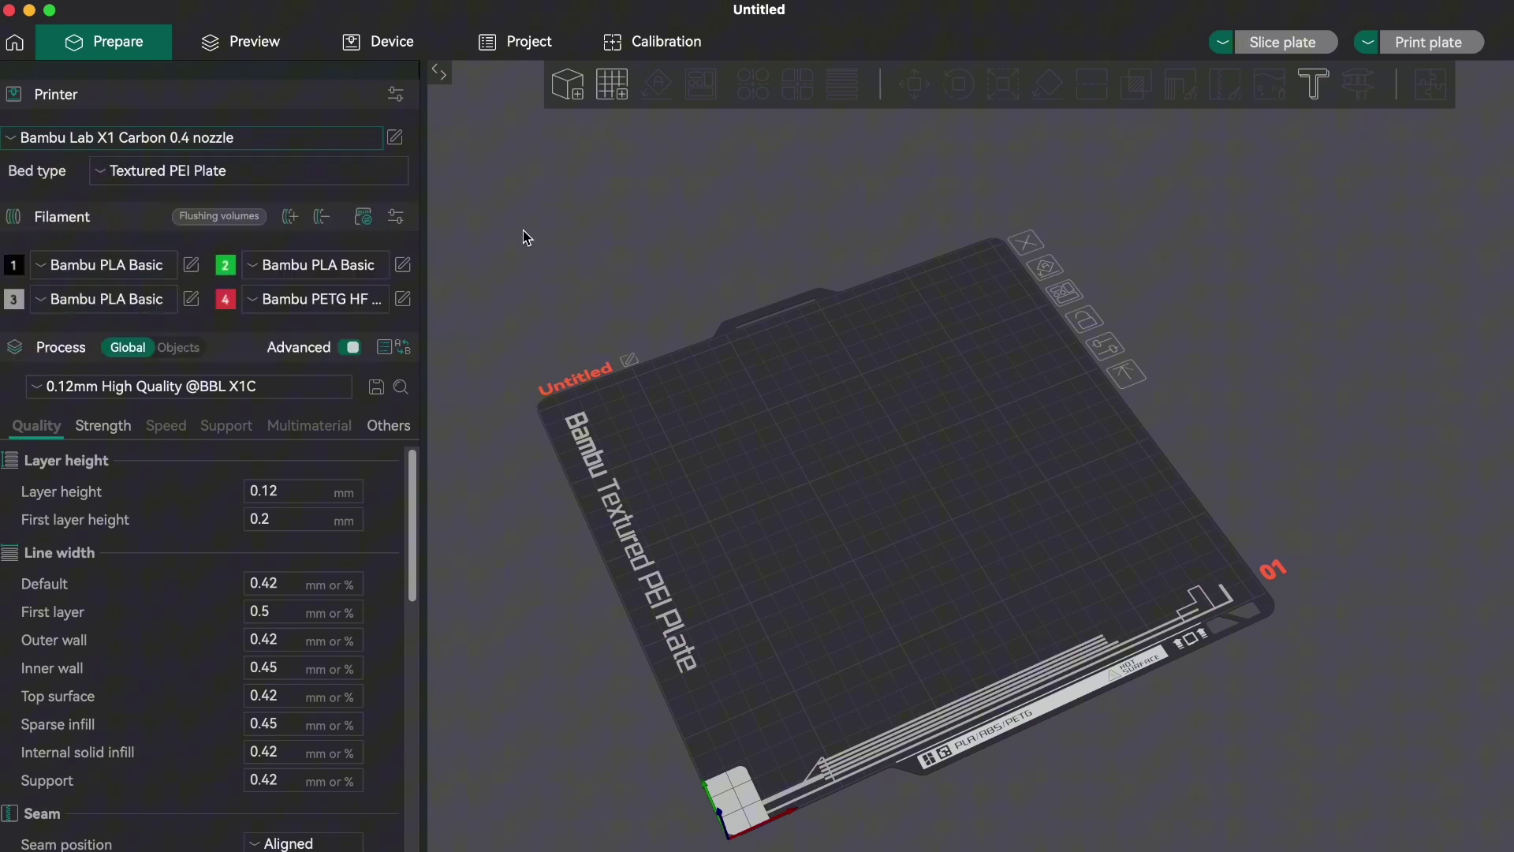
pyautogui.click(572, 93)
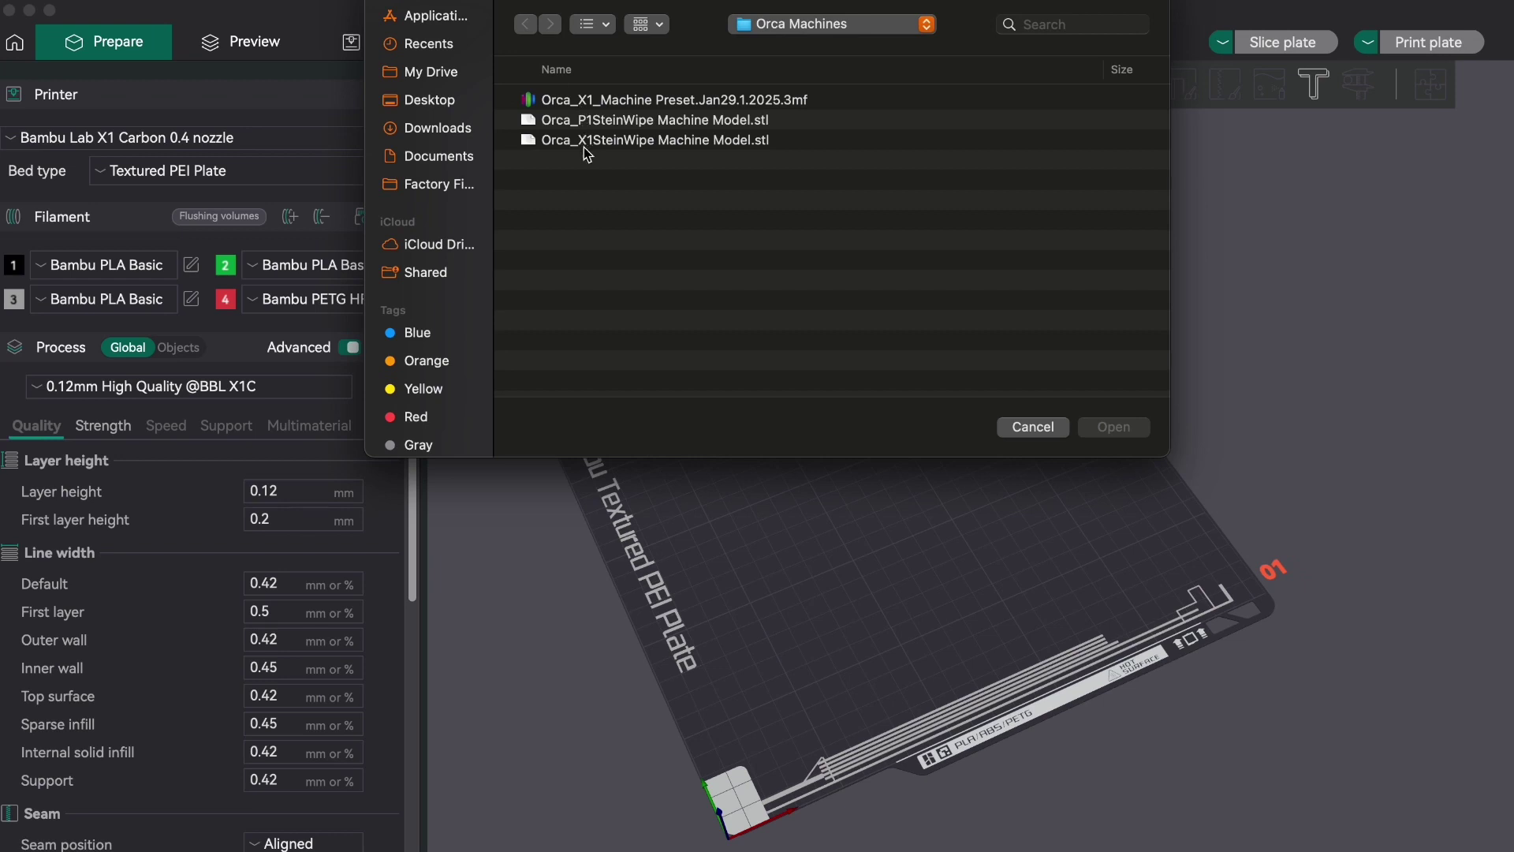
pyautogui.click(555, 101)
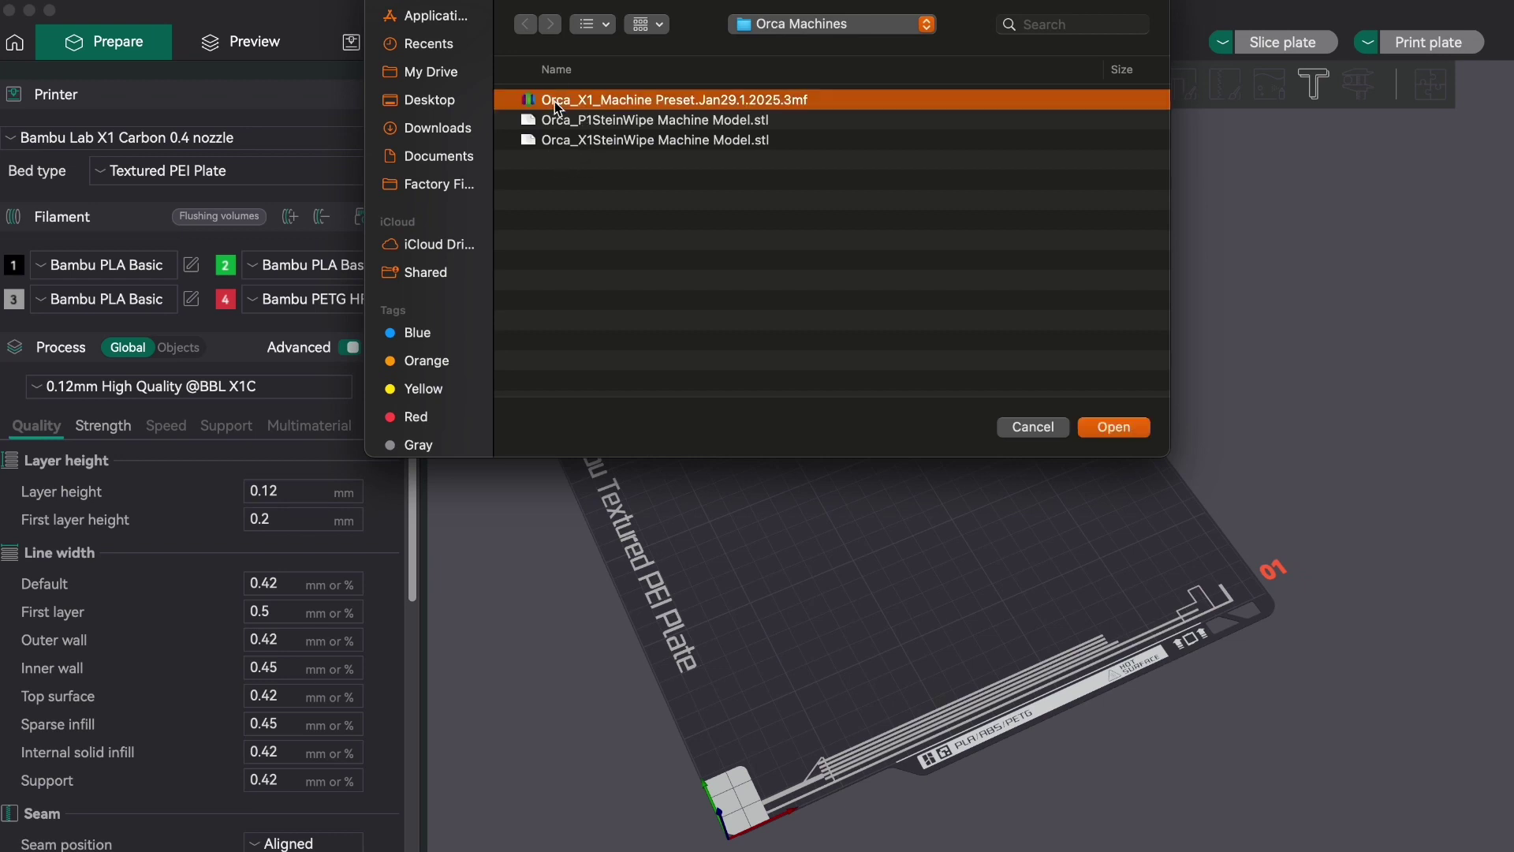
pyautogui.click(1114, 427)
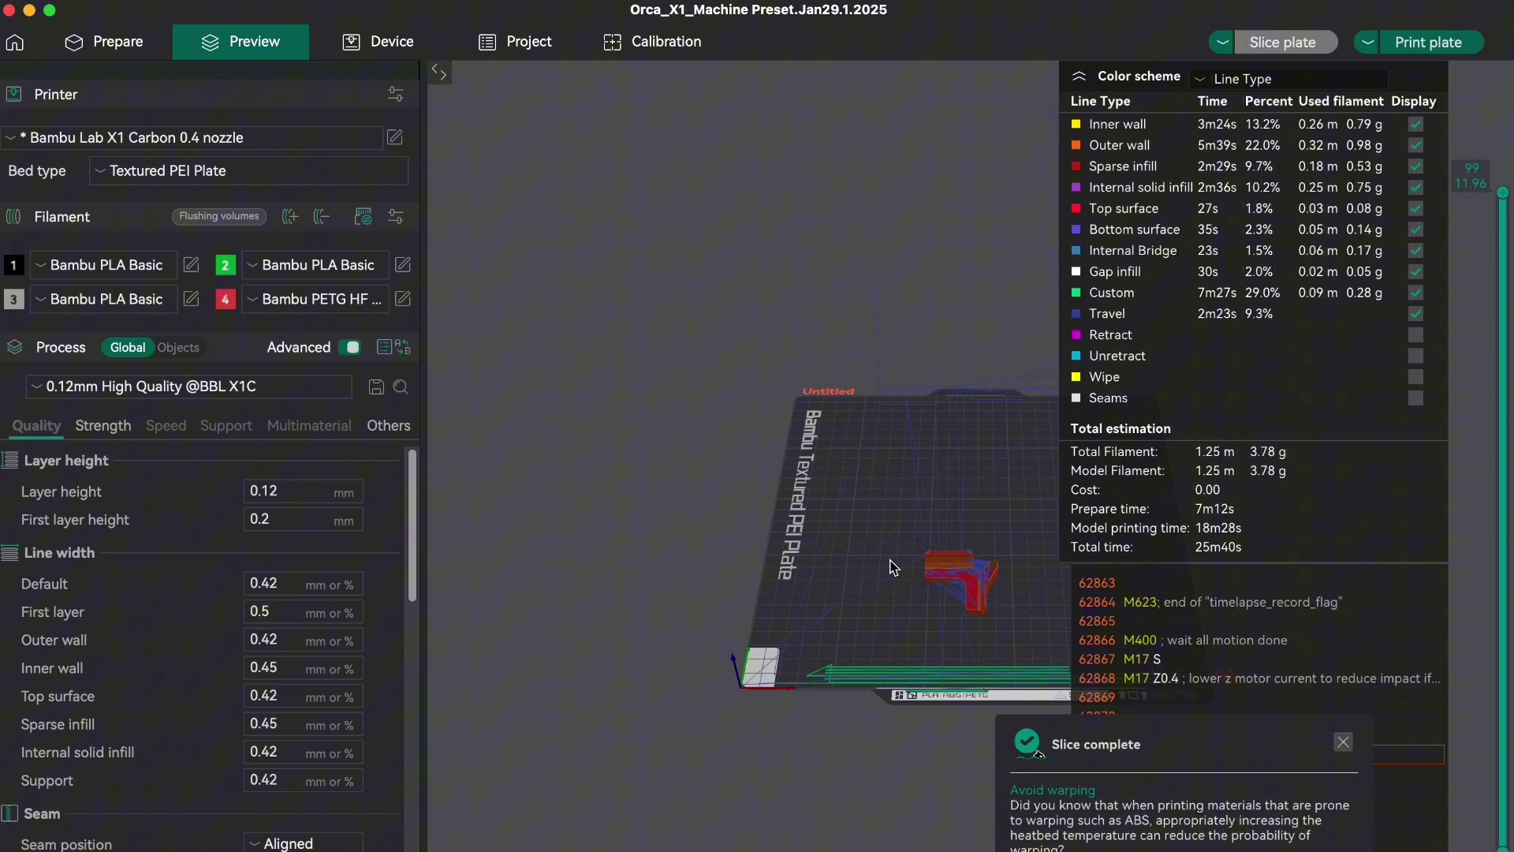
pyautogui.scroll(8, 894, 567)
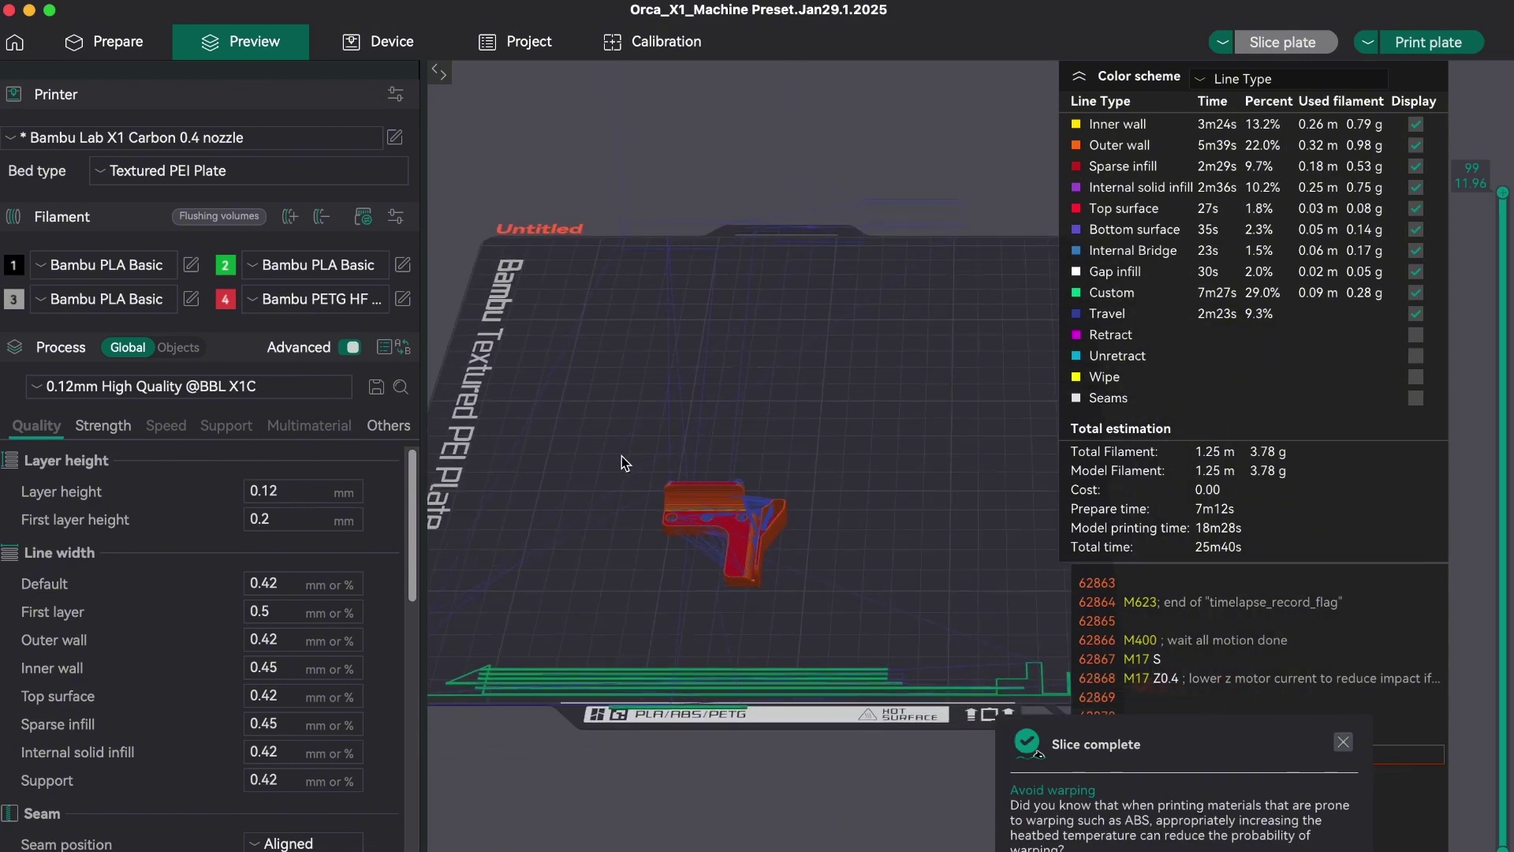
pyautogui.moveTo(621, 455); pyautogui.dragTo(654, 459)
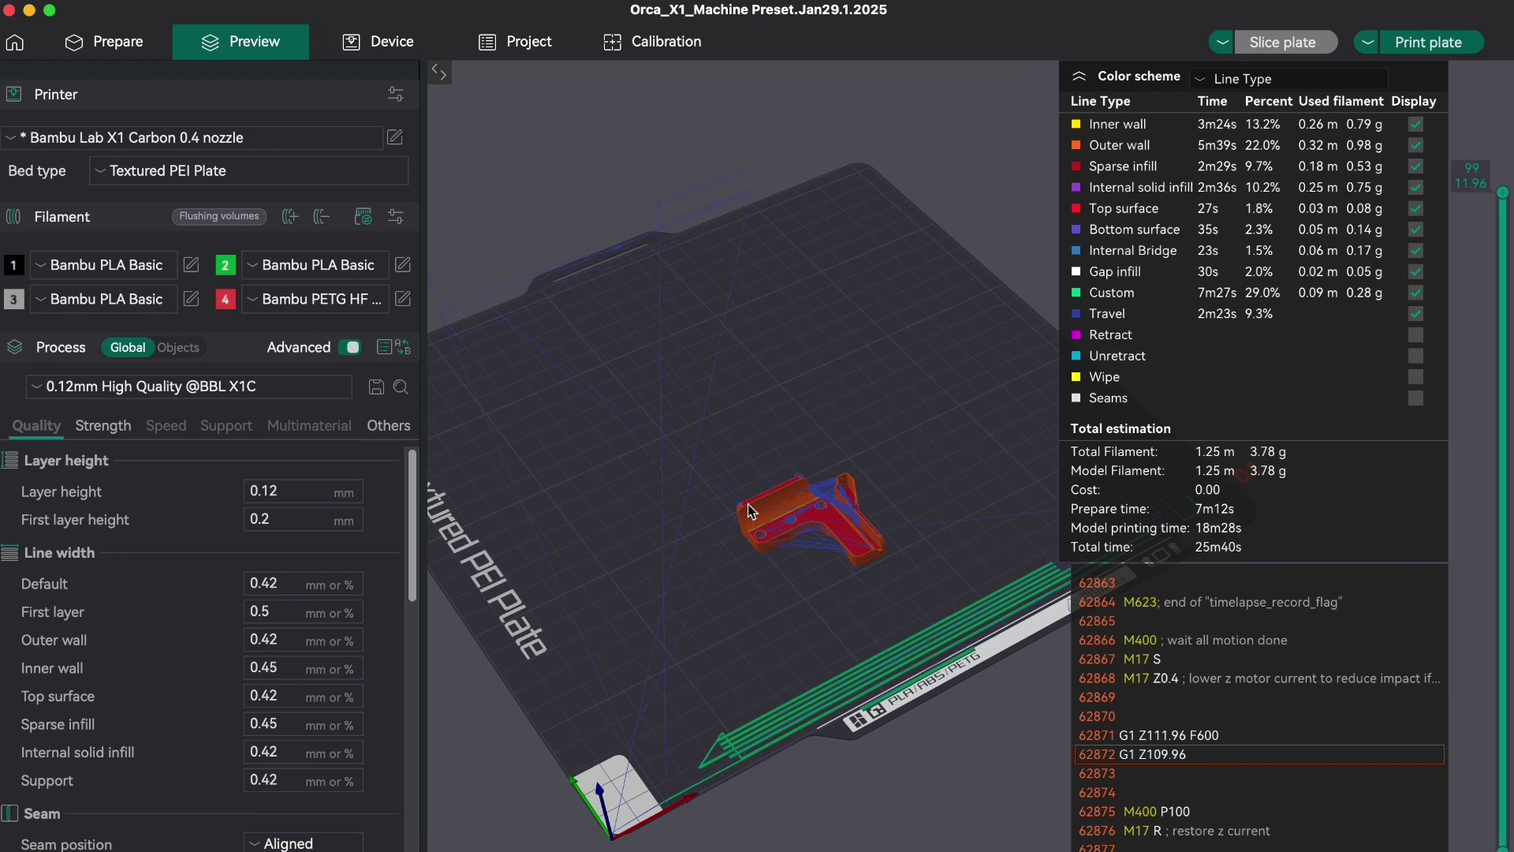
# - Keep the current project instead of starting a new one, and make Export G-code file the output action
pyautogui.press('super+n')
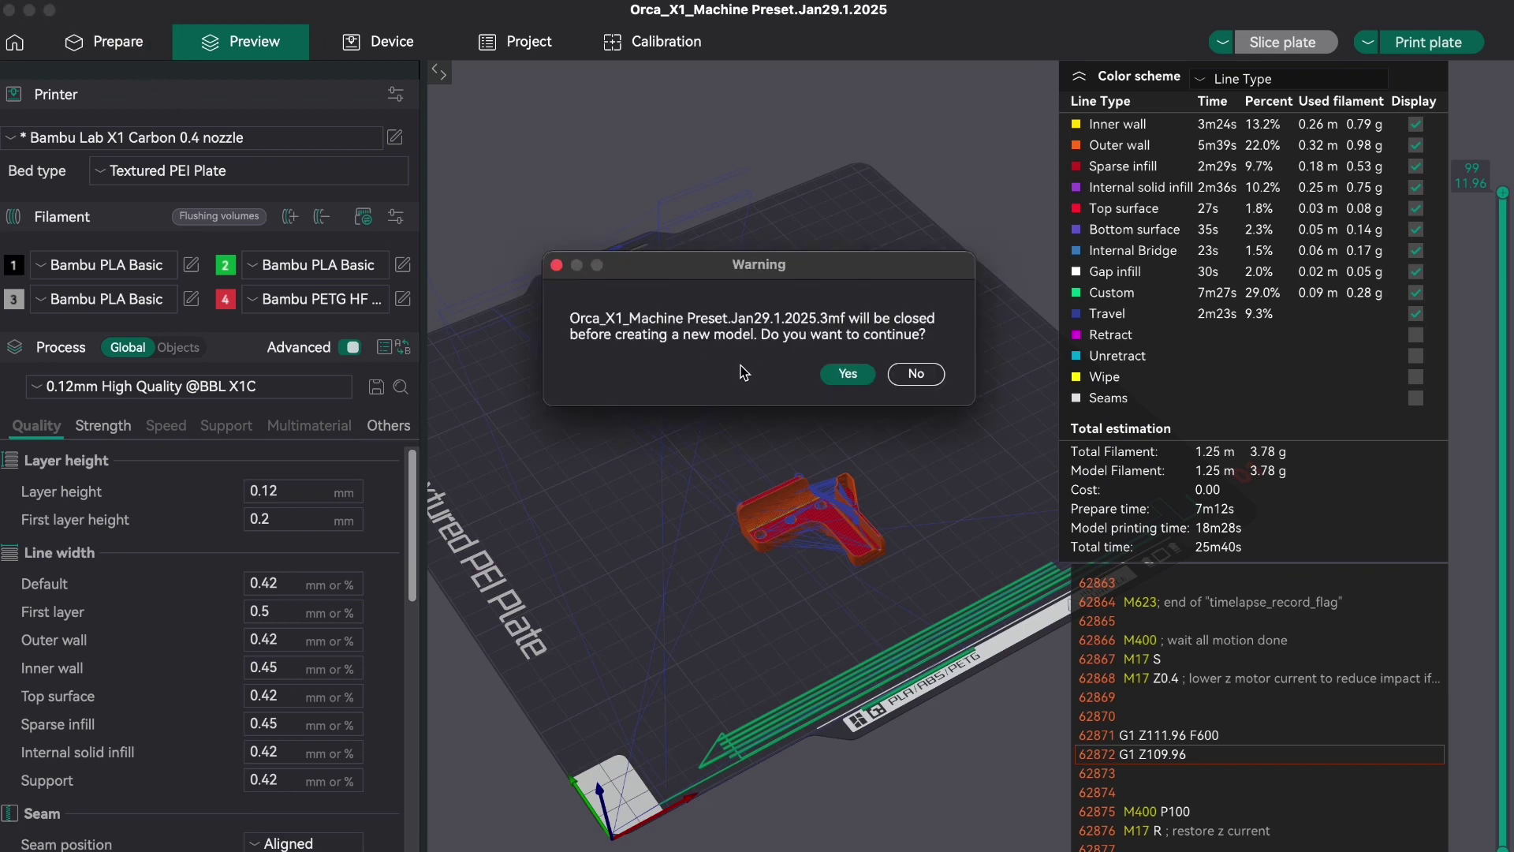
pyautogui.click(935, 375)
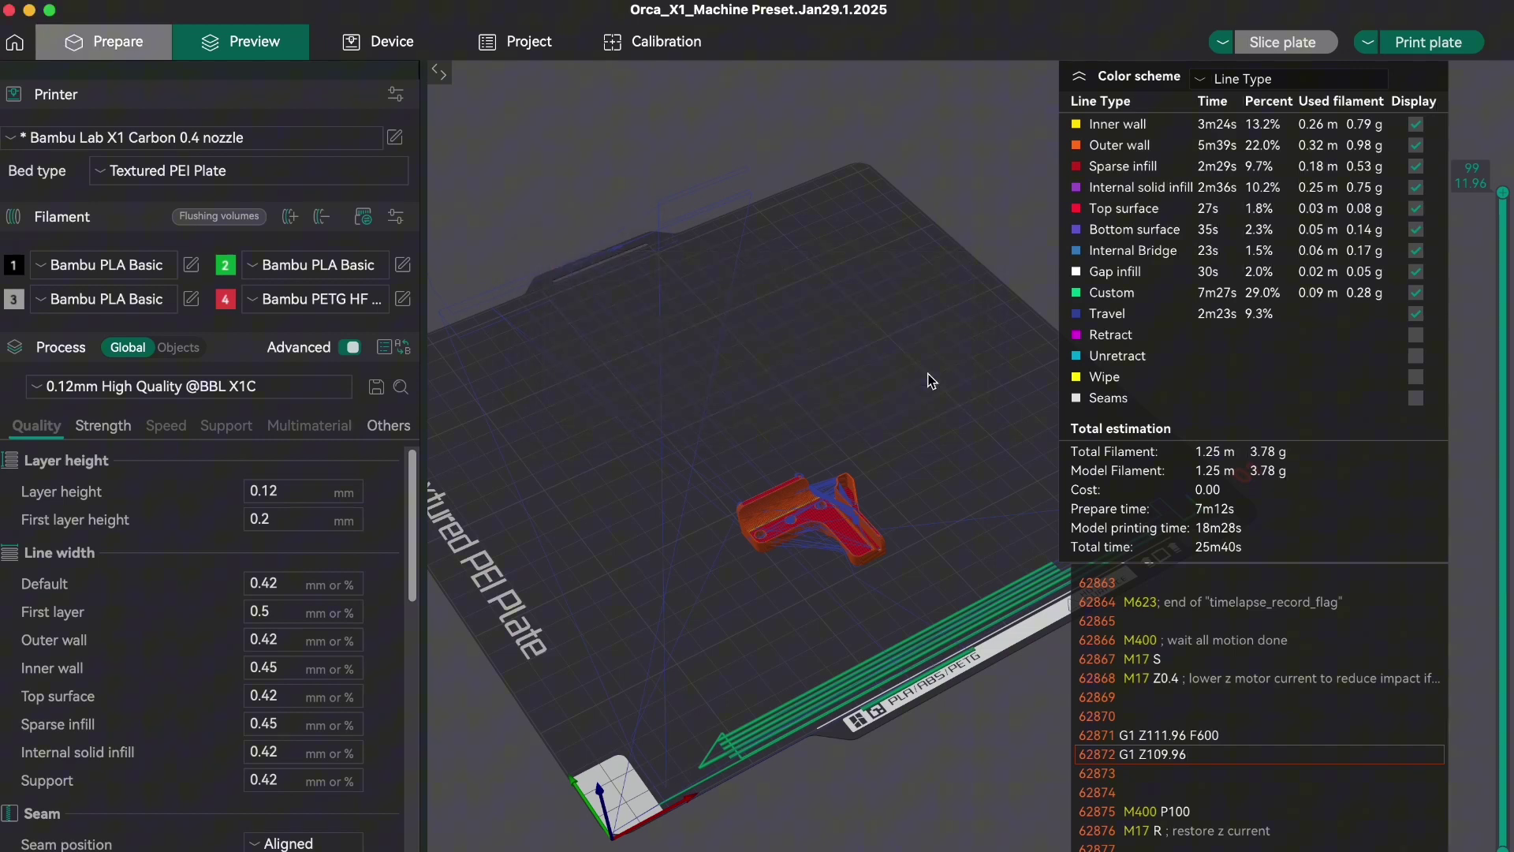
pyautogui.moveTo(810, 530); pyautogui.dragTo(768, 550)
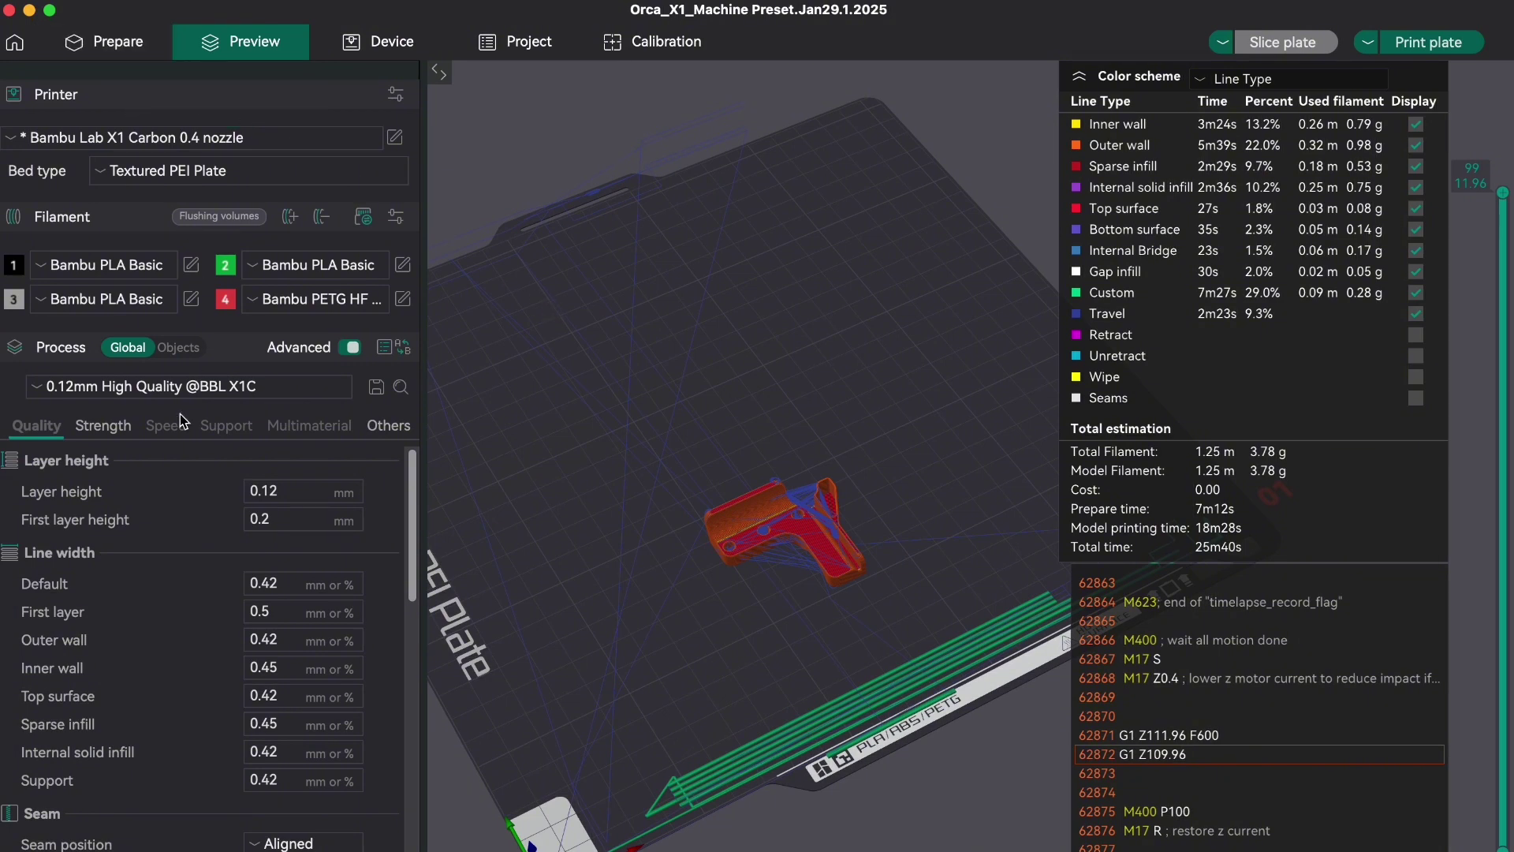
pyautogui.click(181, 349)
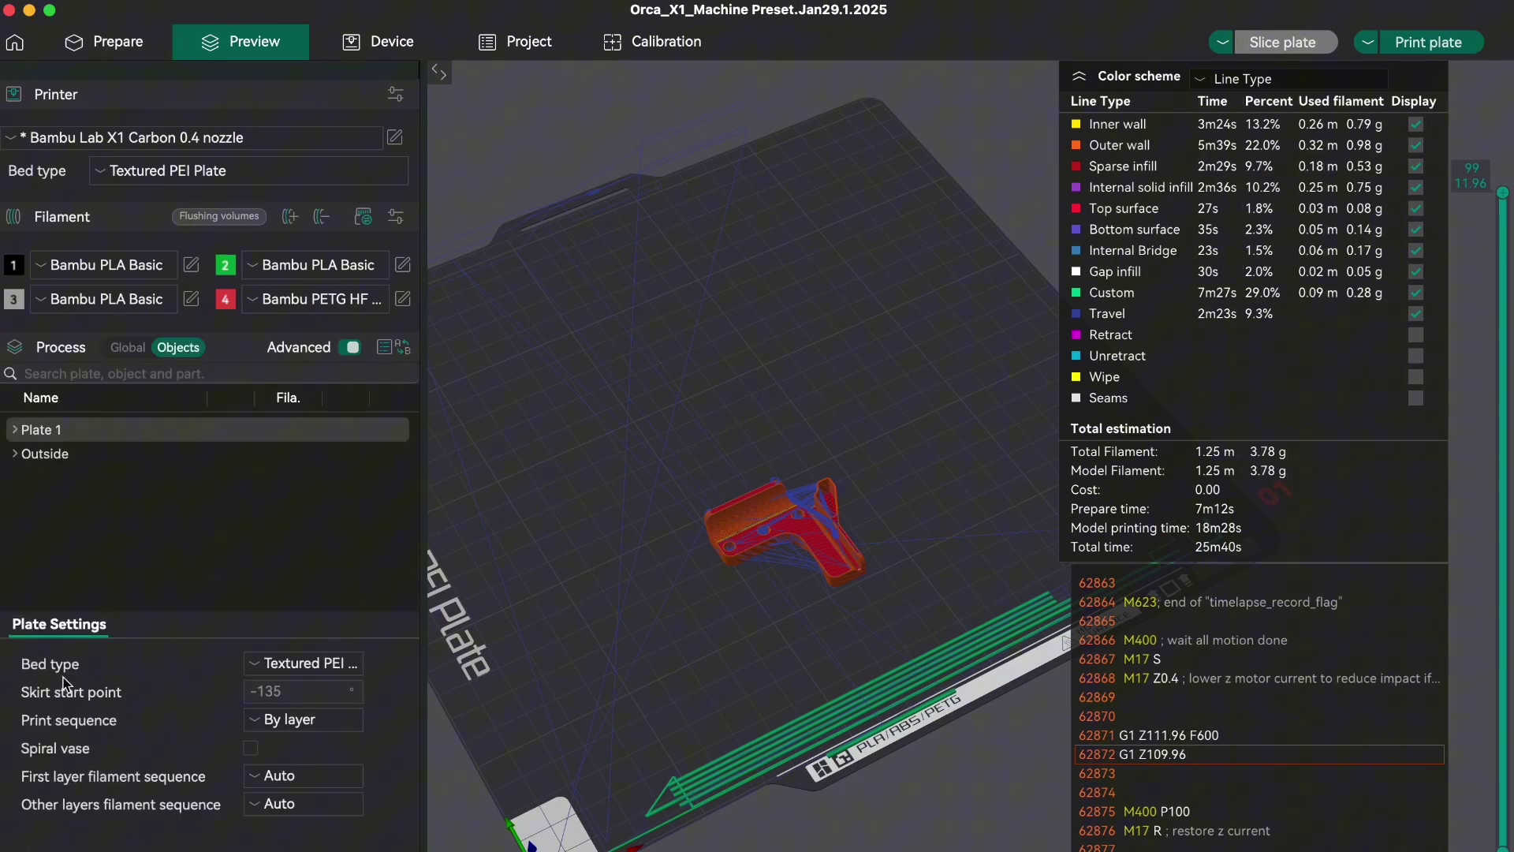
pyautogui.click(129, 348)
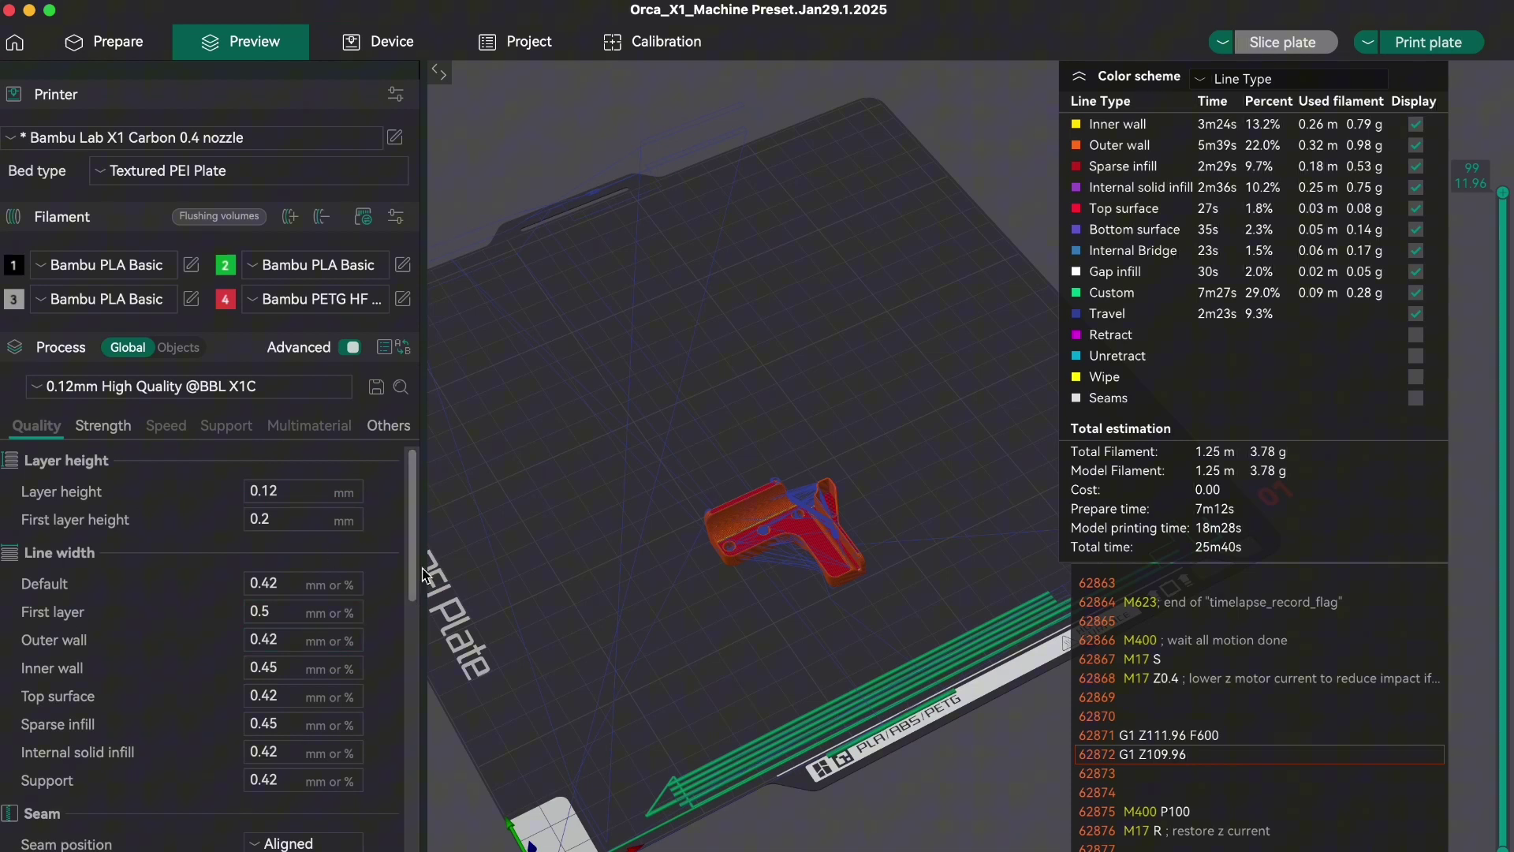
pyautogui.click(1367, 49)
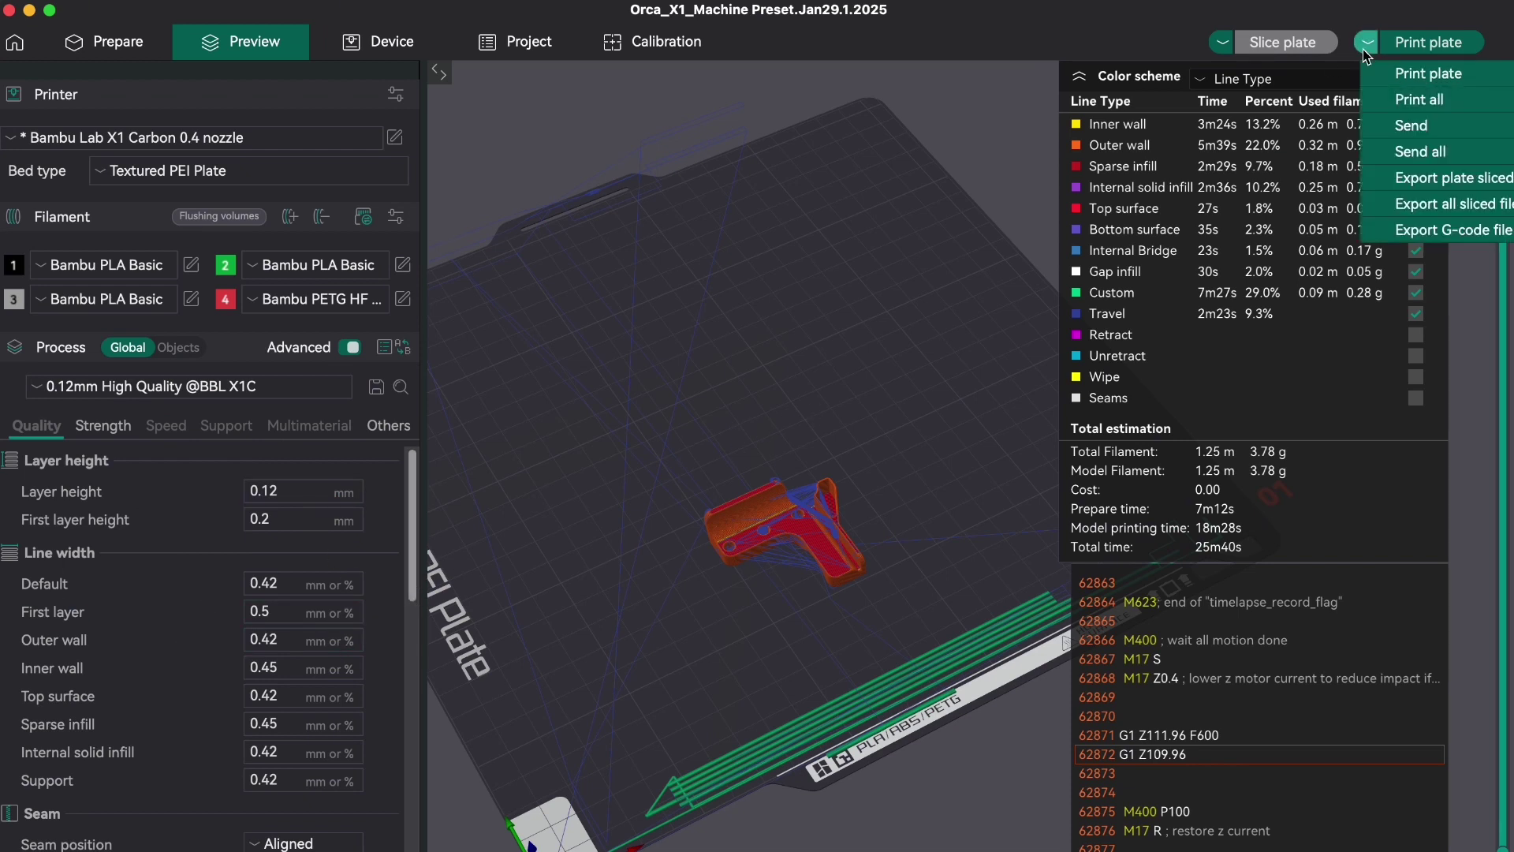
pyautogui.click(1427, 235)
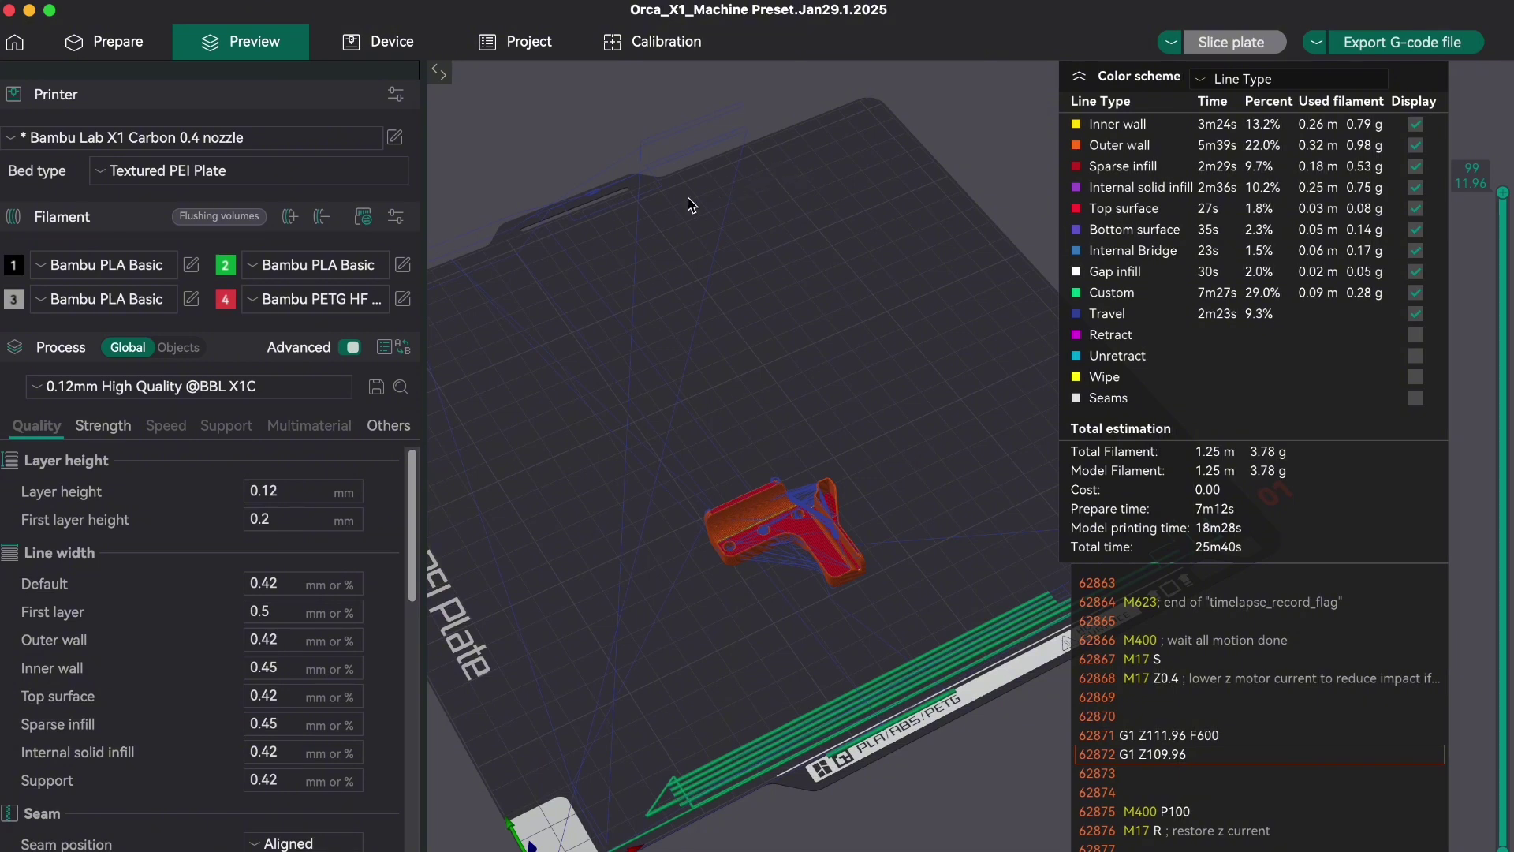
# - Save the modified machine preset as X1 SteinWipe and close the printer settings
pyautogui.click(395, 137)
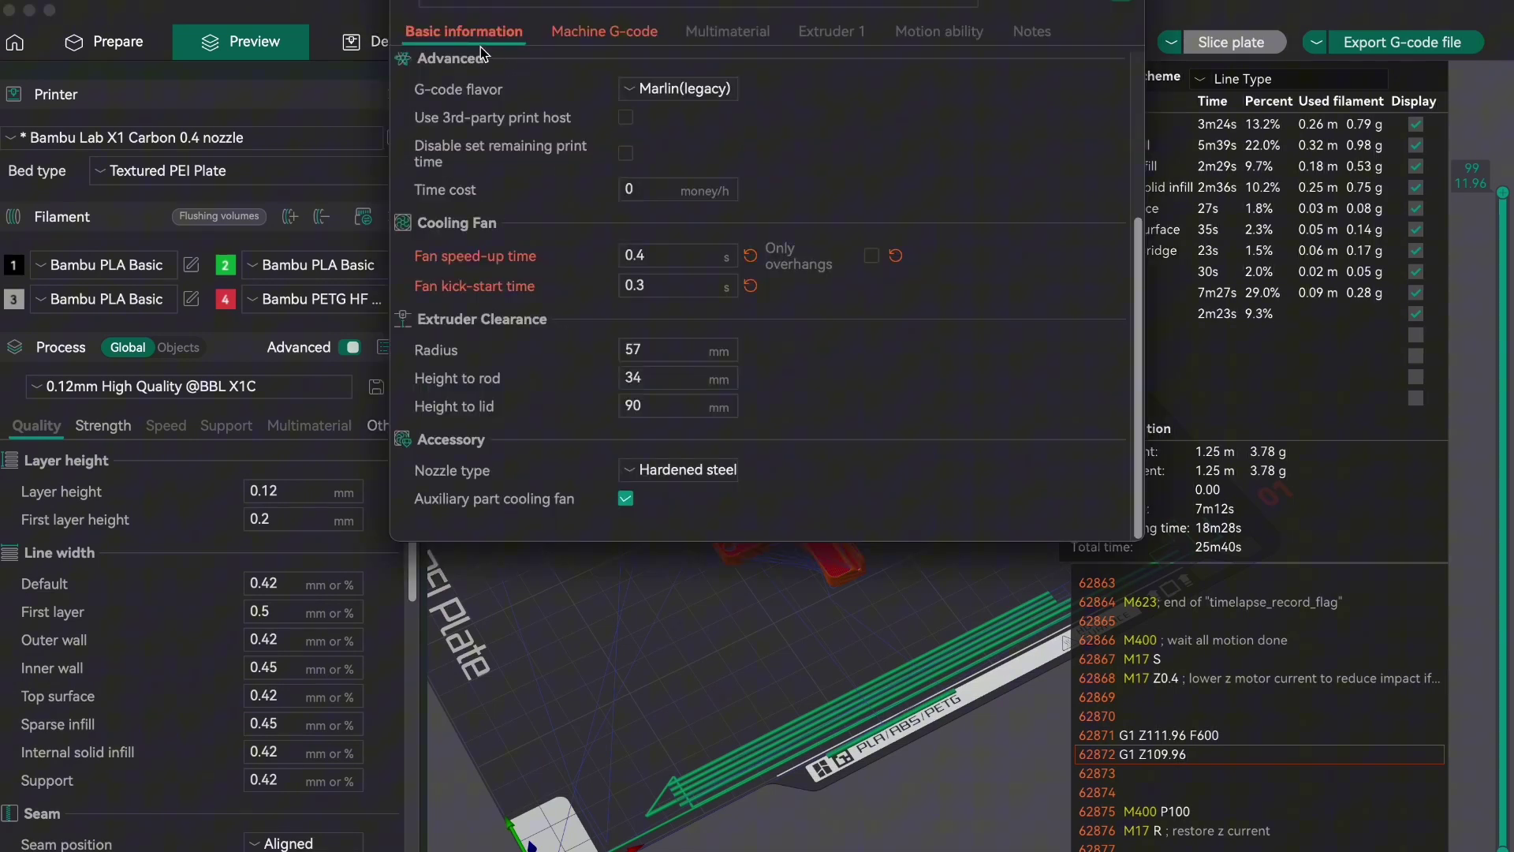
pyautogui.click(580, 36)
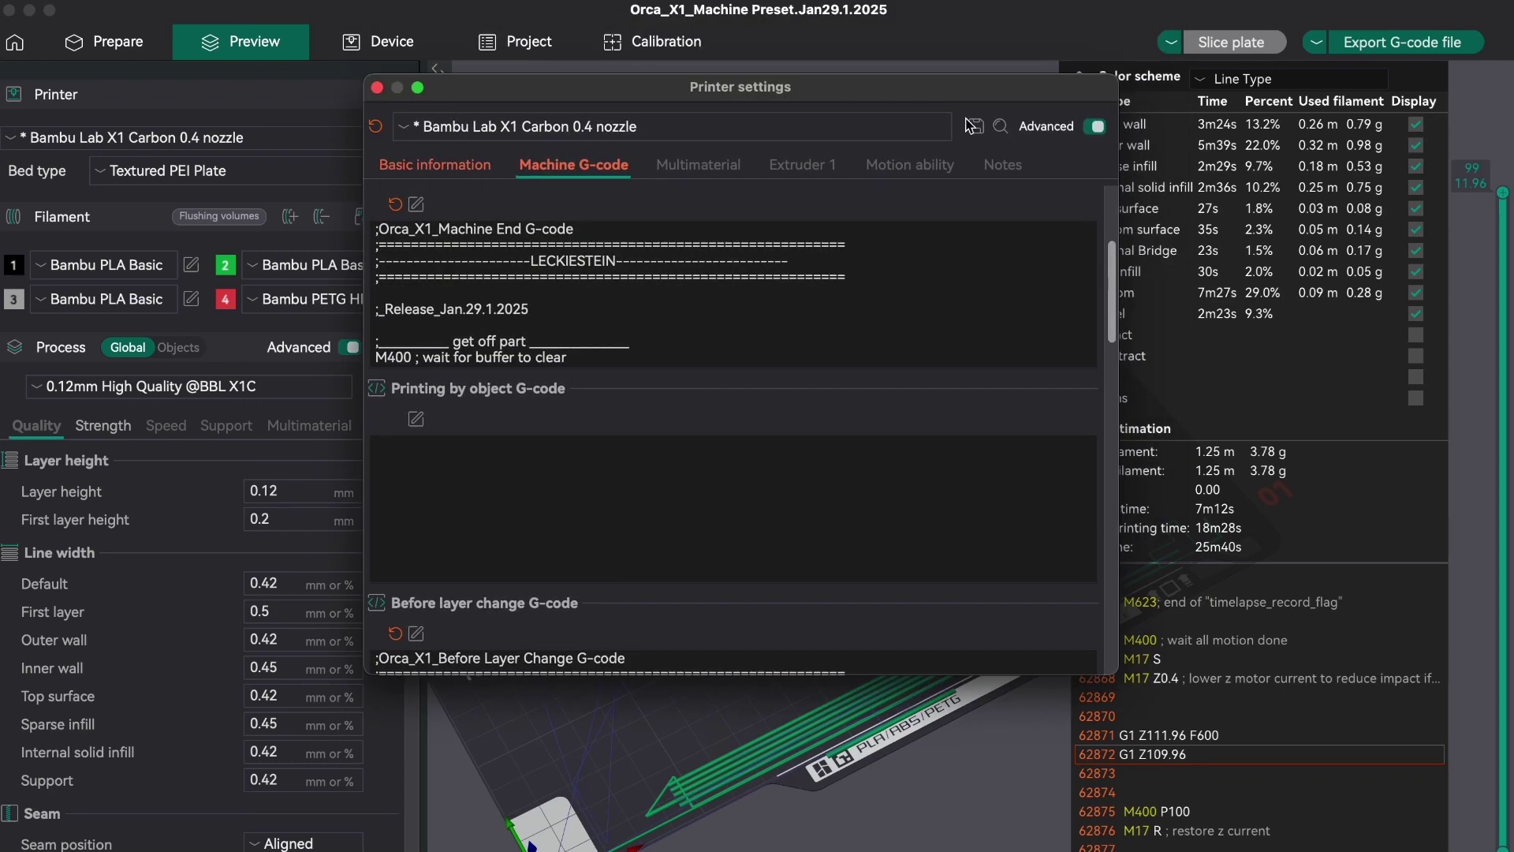
pyautogui.click(978, 129)
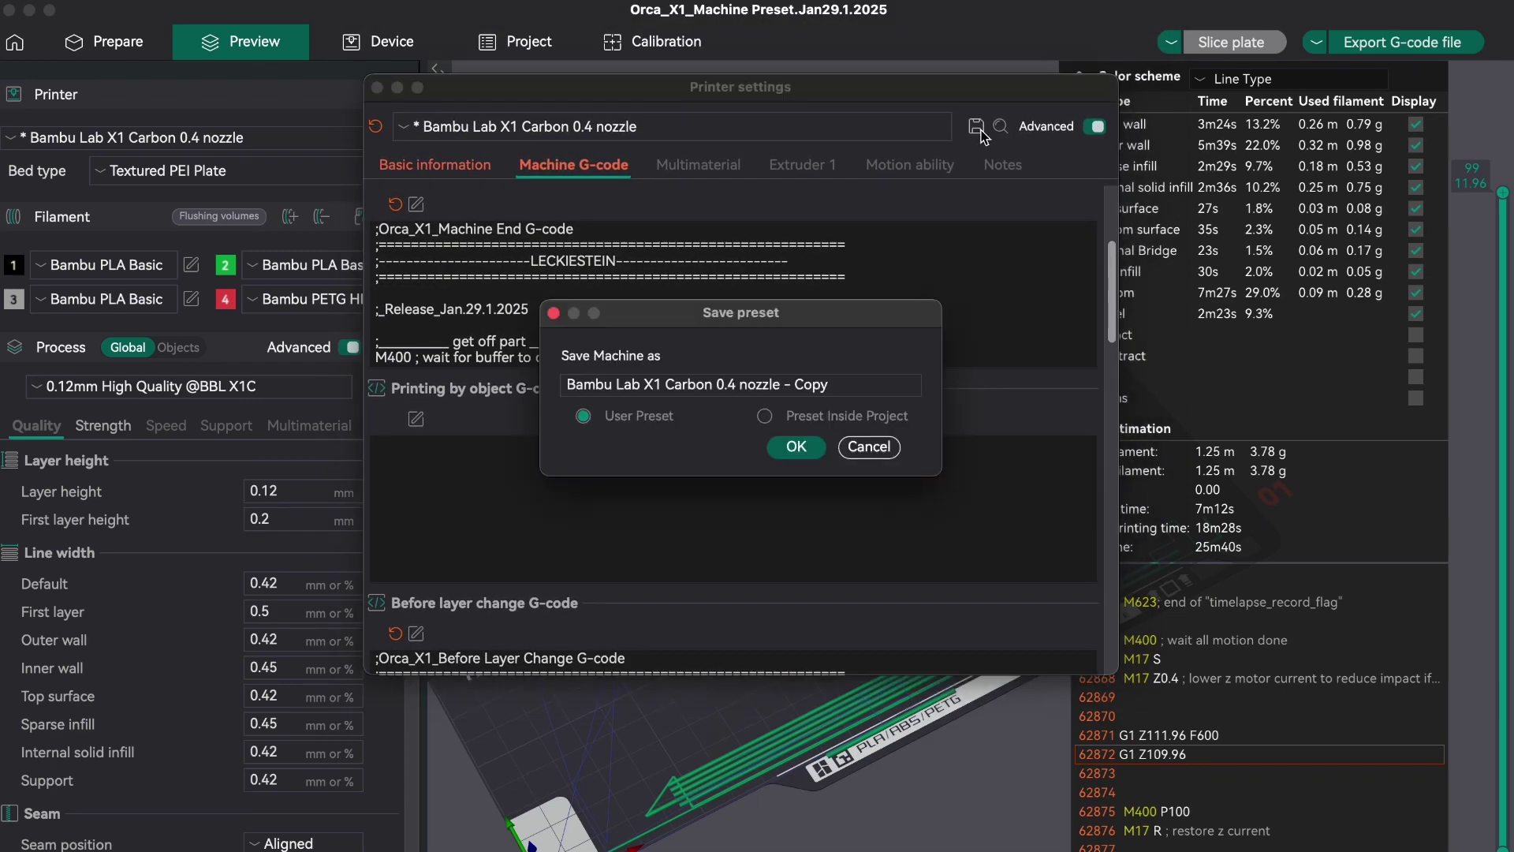
pyautogui.tripleClick(664, 389)
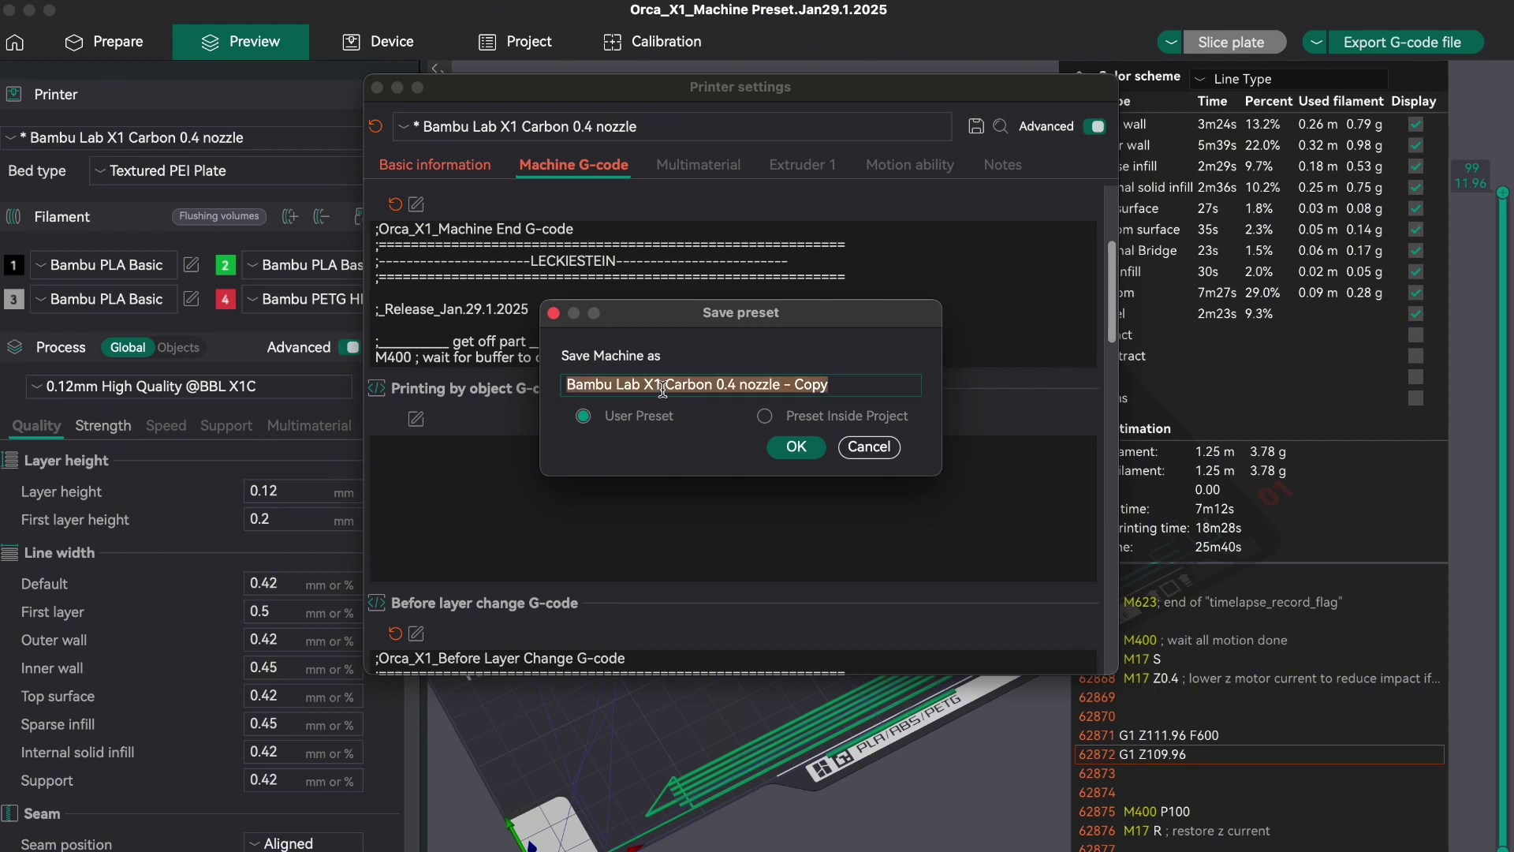
pyautogui.write('X1 SteinWipe')
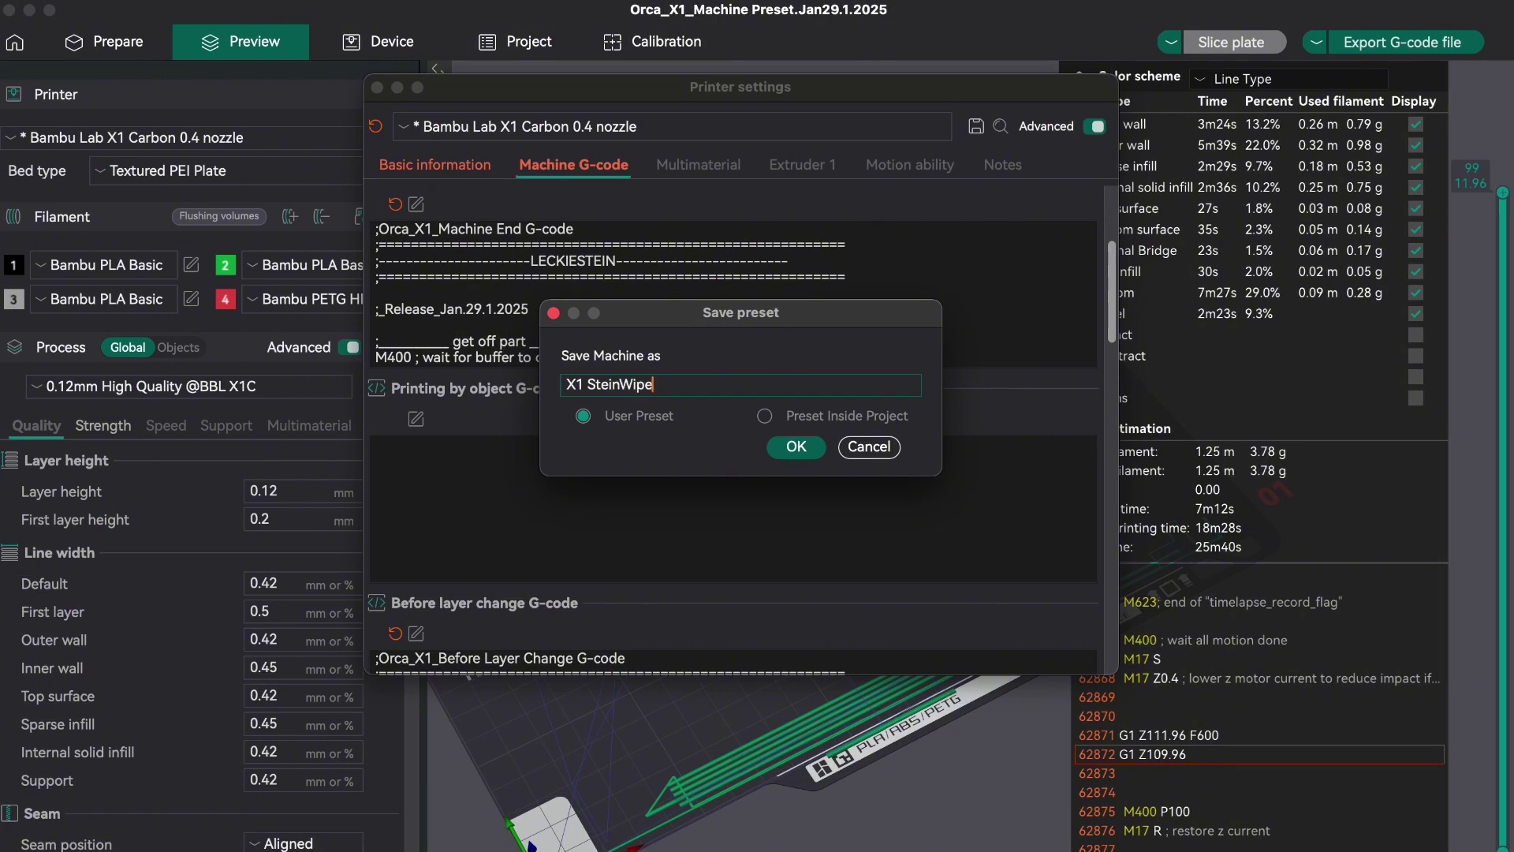
pyautogui.click(796, 444)
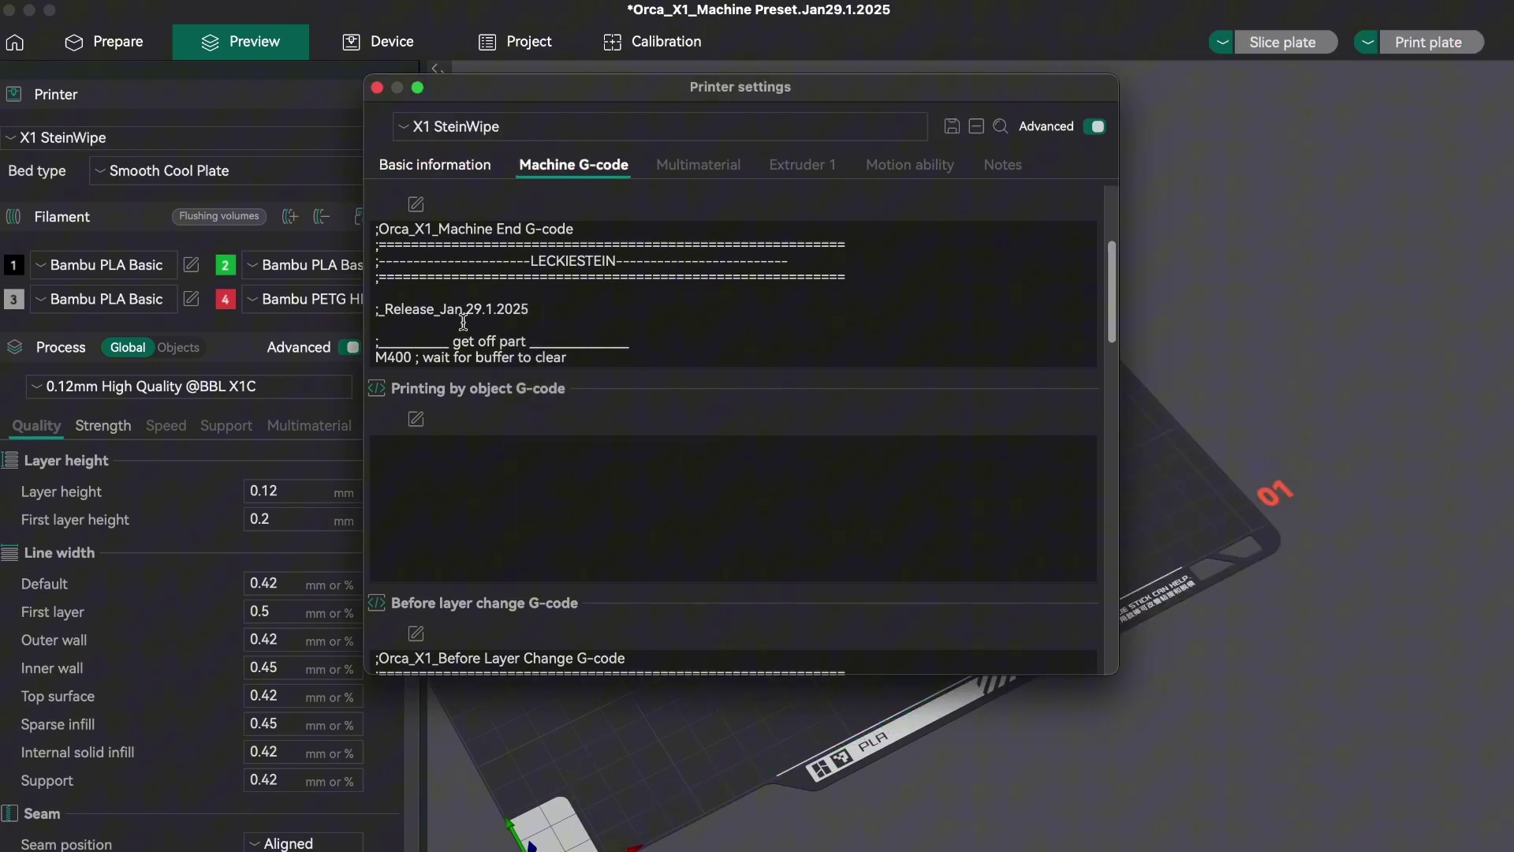
pyautogui.moveTo(476, 90); pyautogui.dragTo(475, 156)
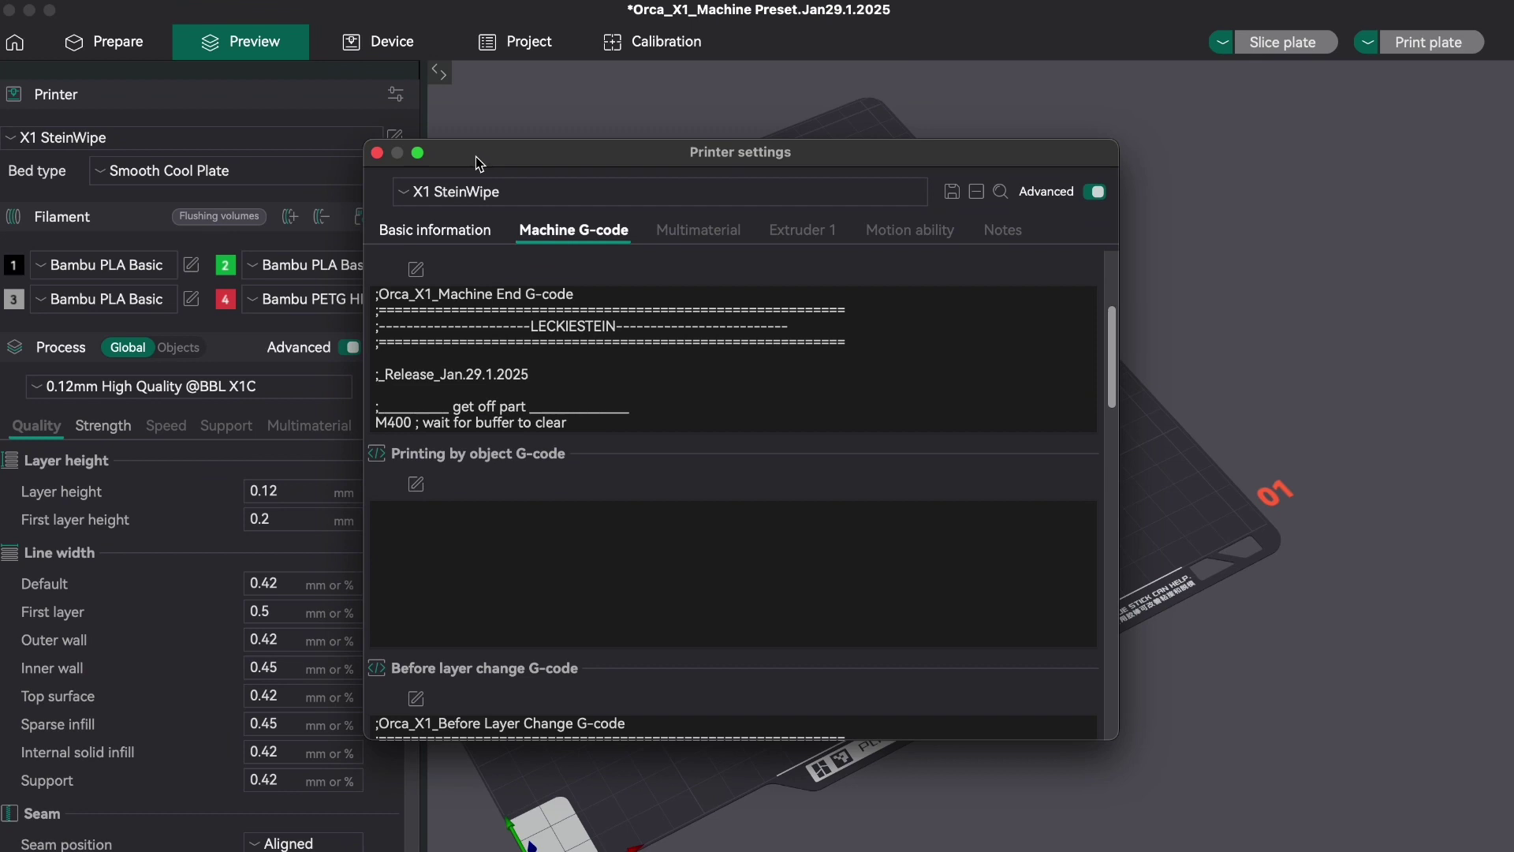
pyautogui.click(377, 152)
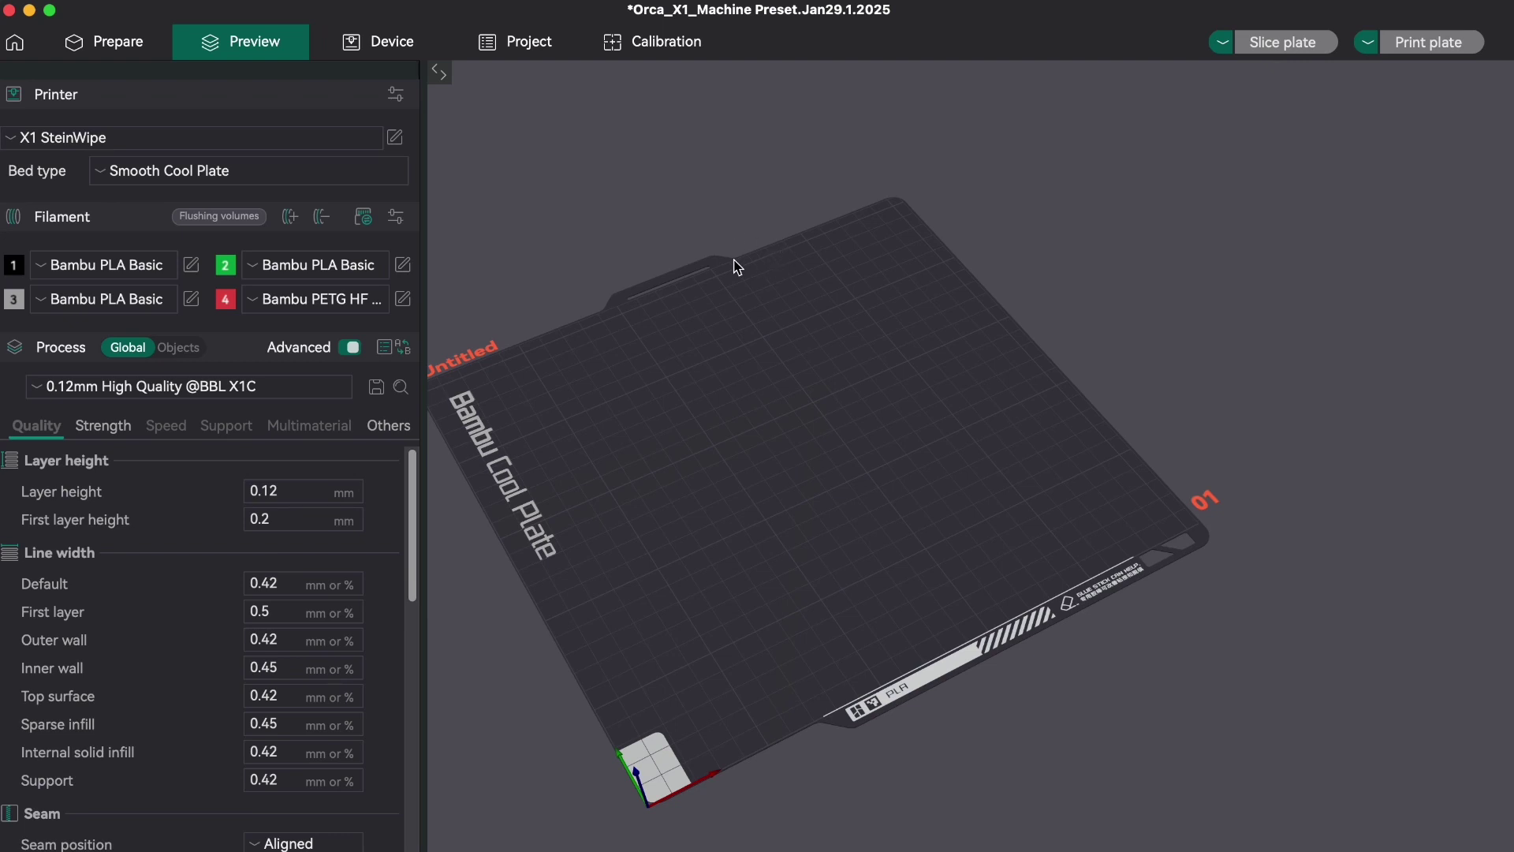
# - Load Orca_X1SteinWipe Machine Model.stl as the bed model for the X1 SteinWipe printable area
pyautogui.click(395, 139)
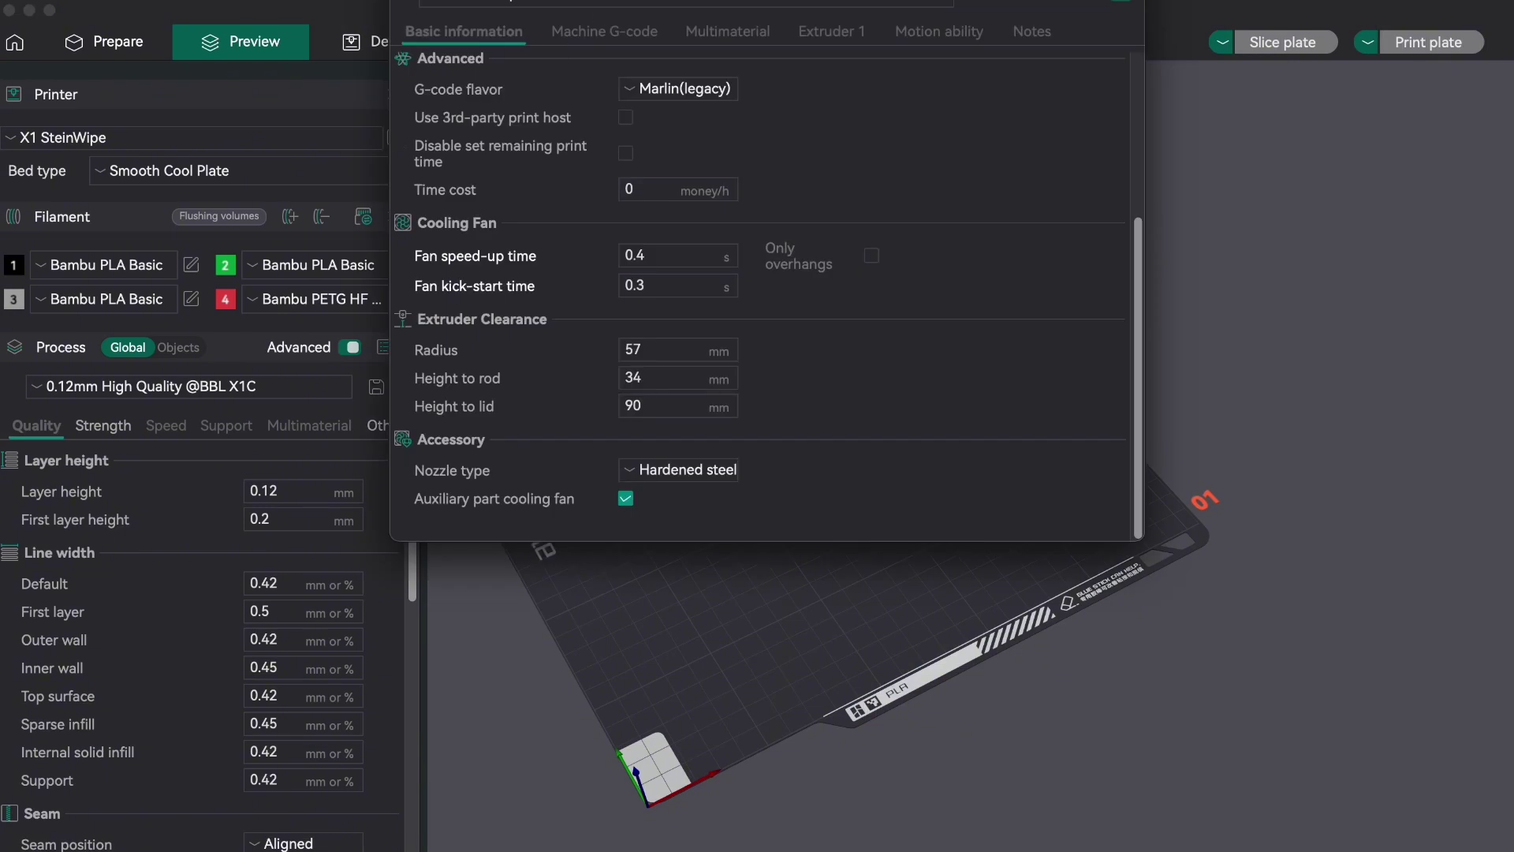
pyautogui.press('Escape')
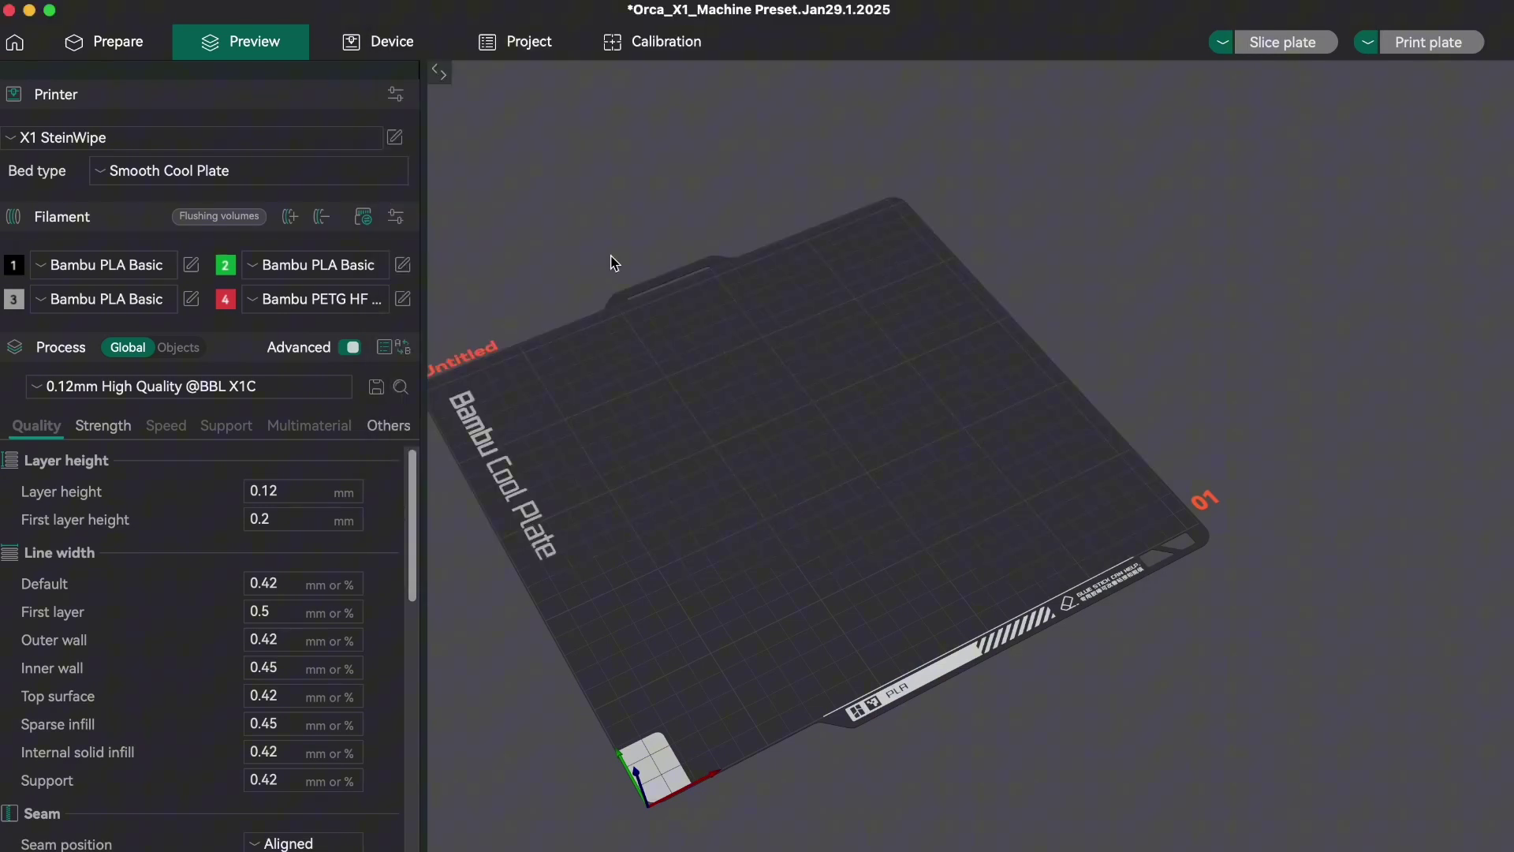
pyautogui.scroll(1, 821, 619)
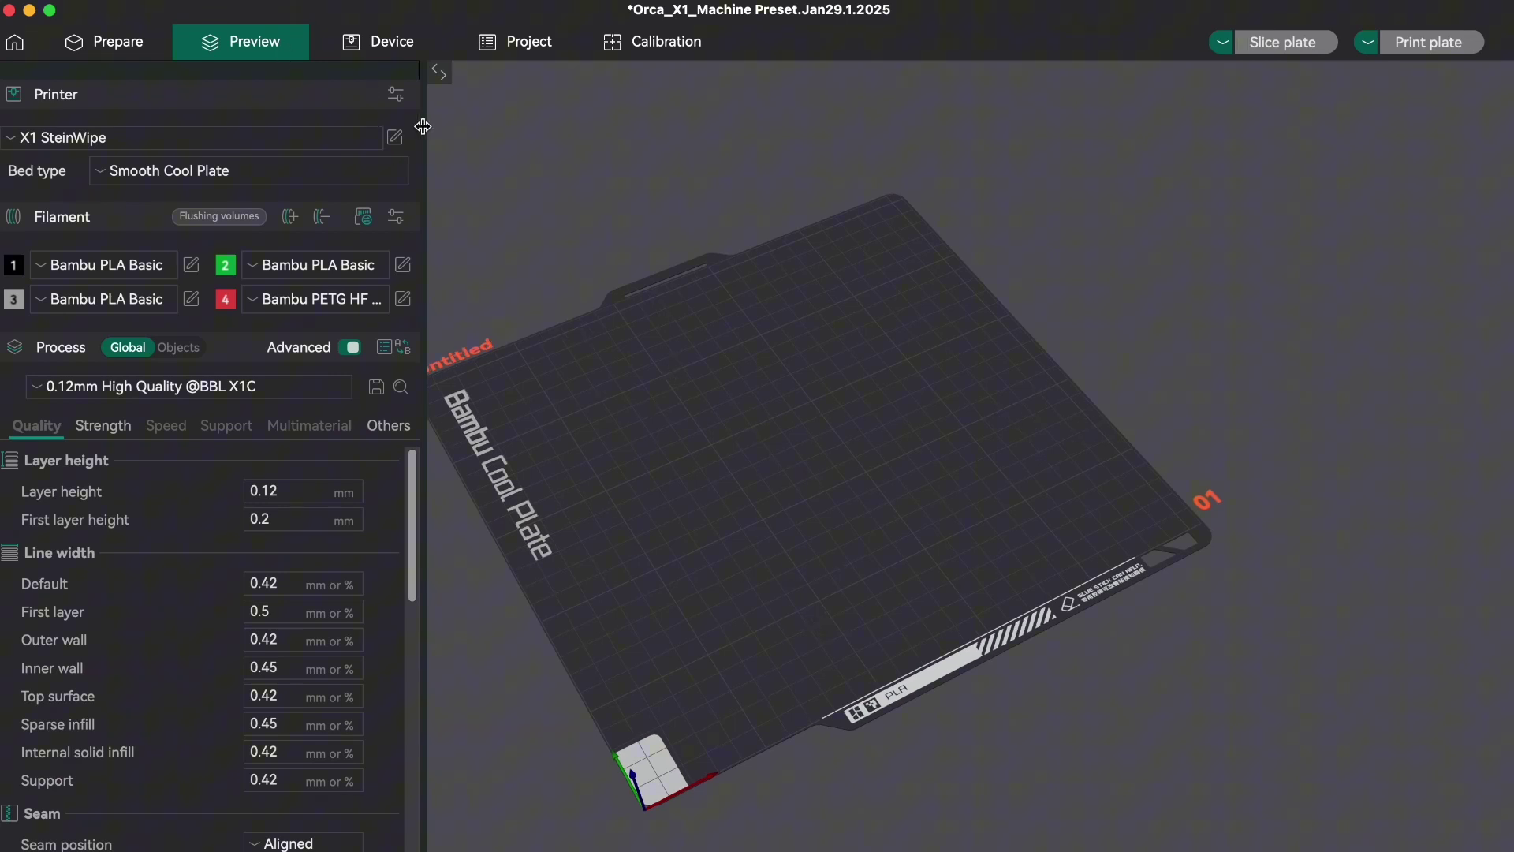
pyautogui.click(396, 139)
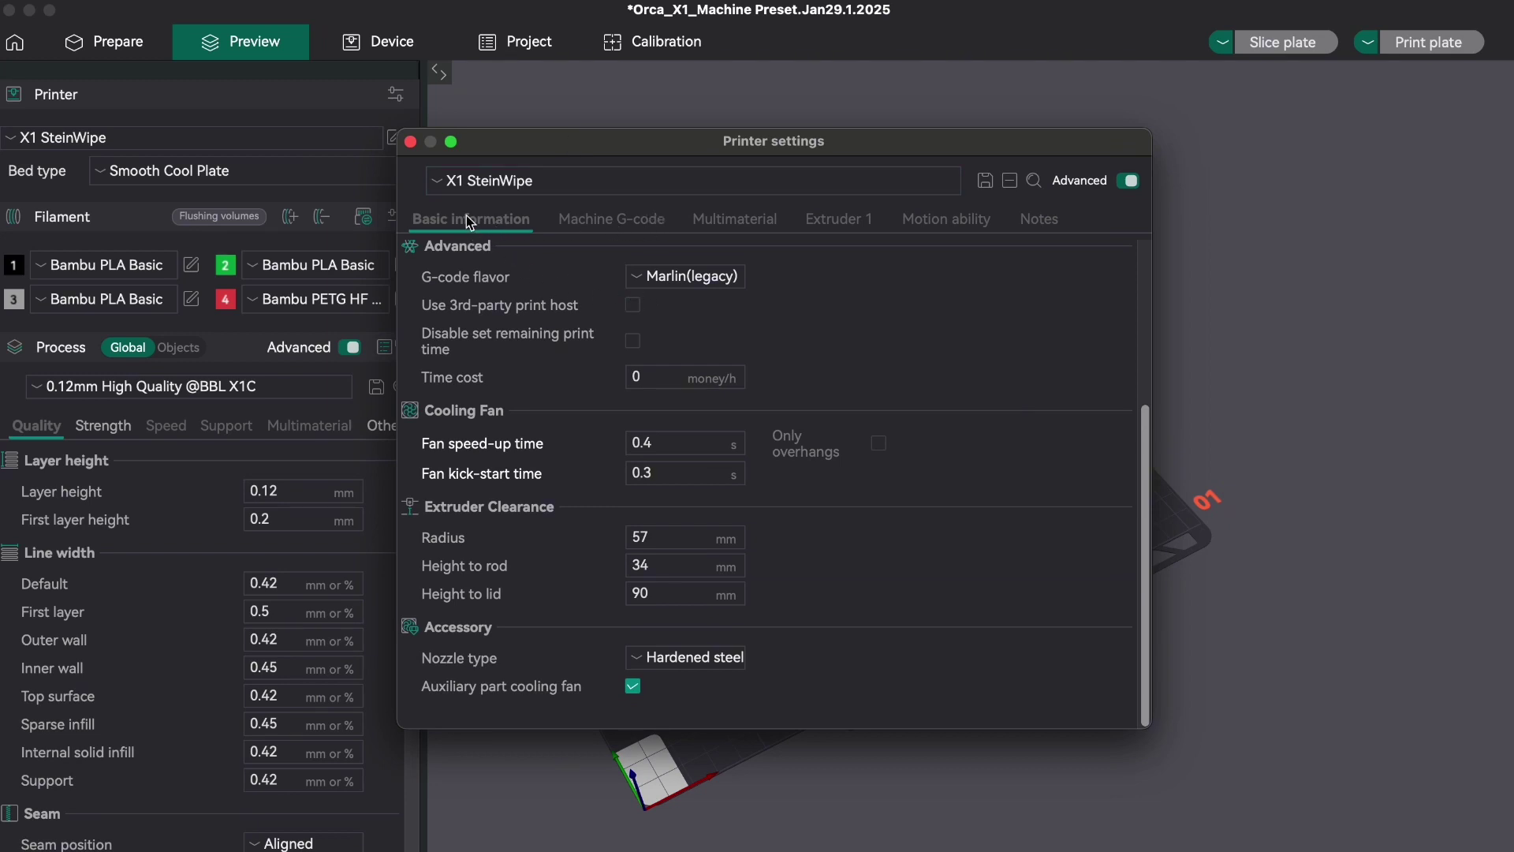
pyautogui.scroll(5, 612, 294)
pyautogui.click(663, 284)
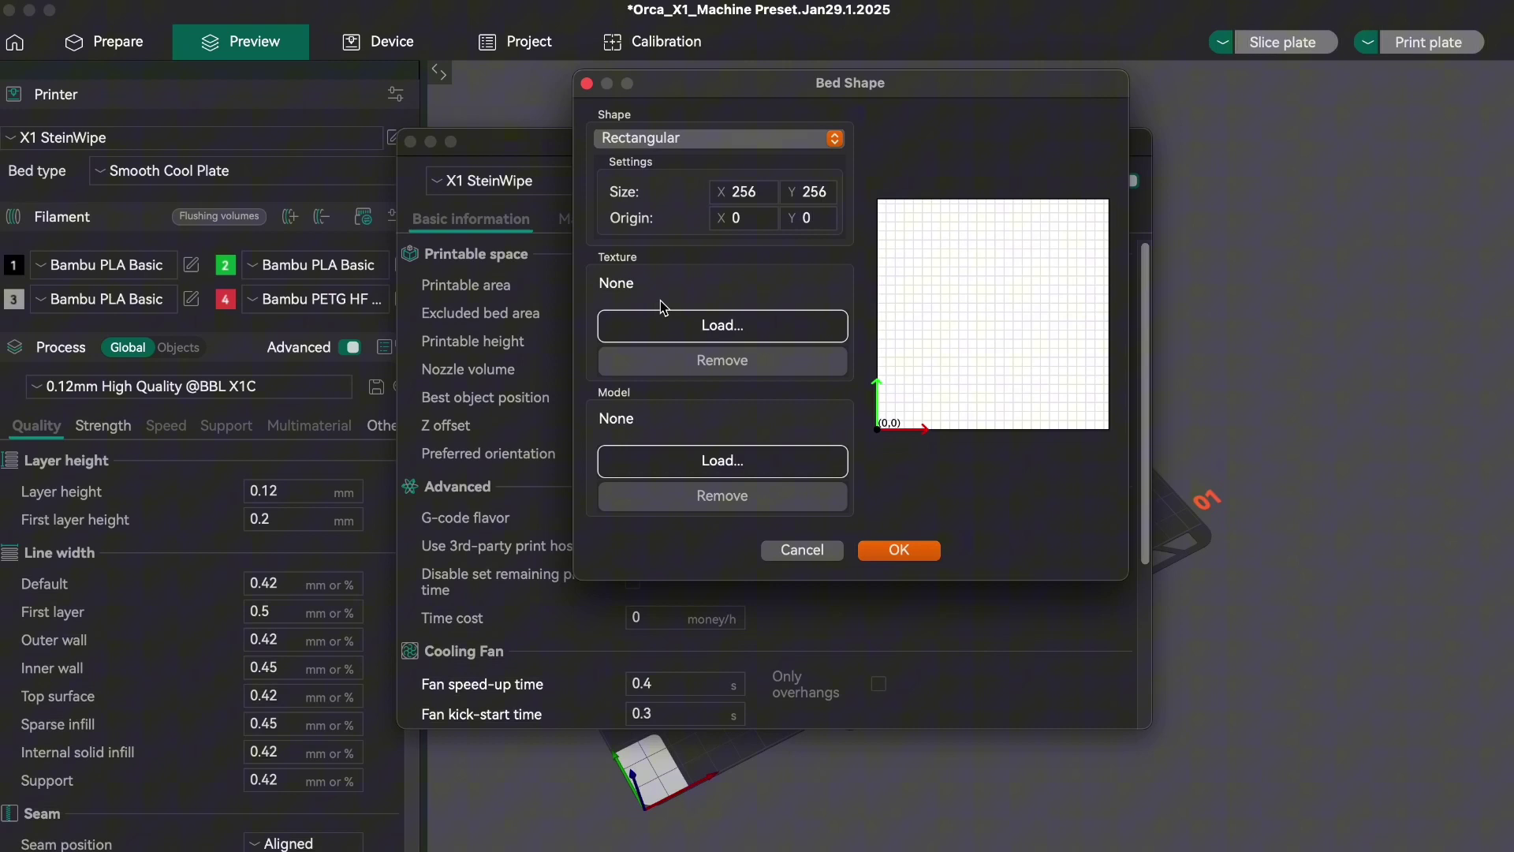
pyautogui.click(701, 460)
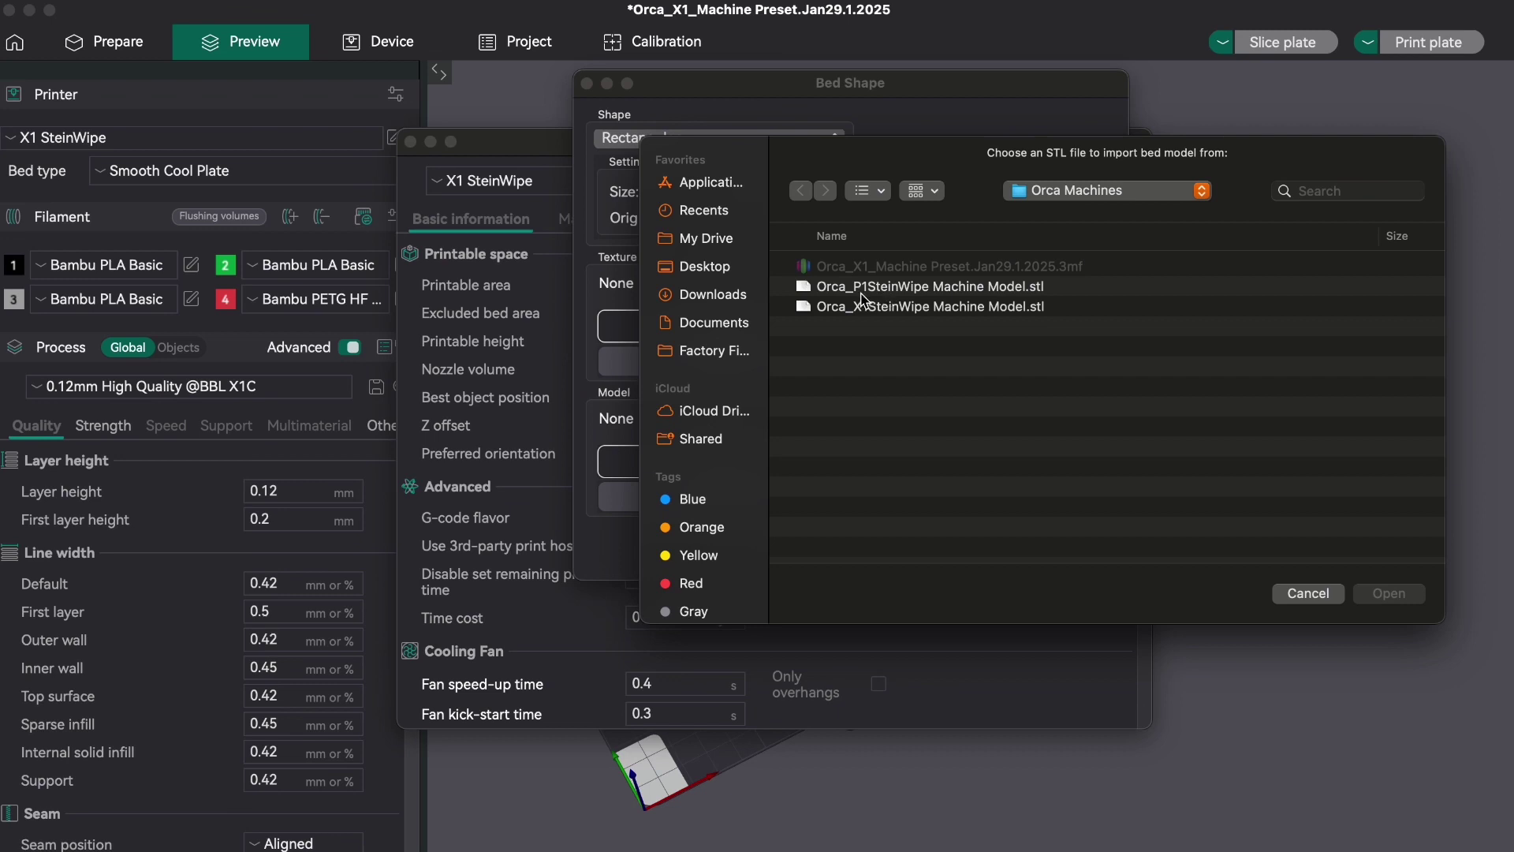
pyautogui.click(961, 308)
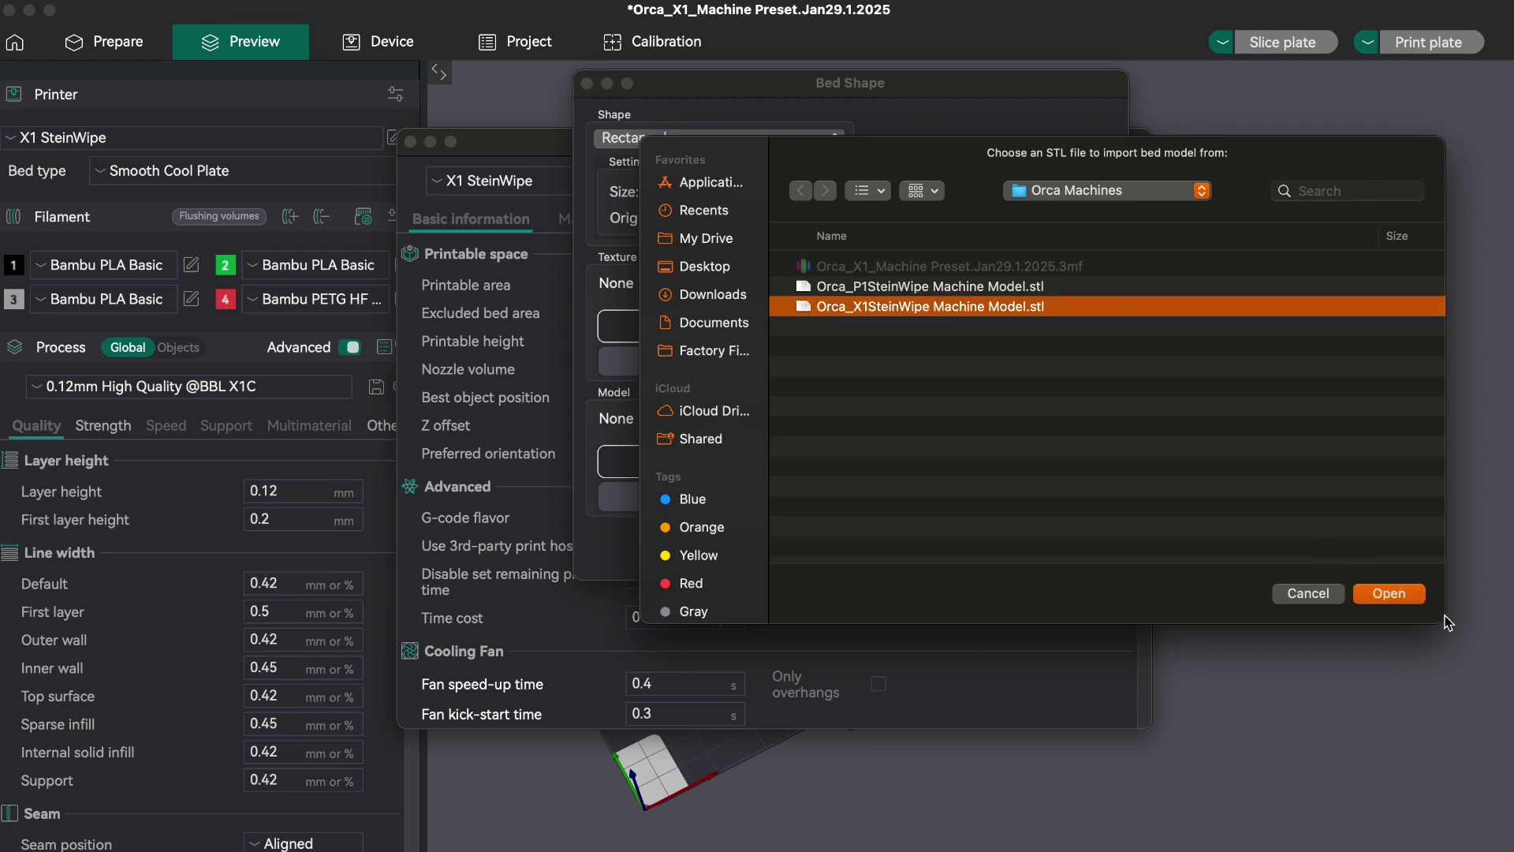
pyautogui.click(1408, 601)
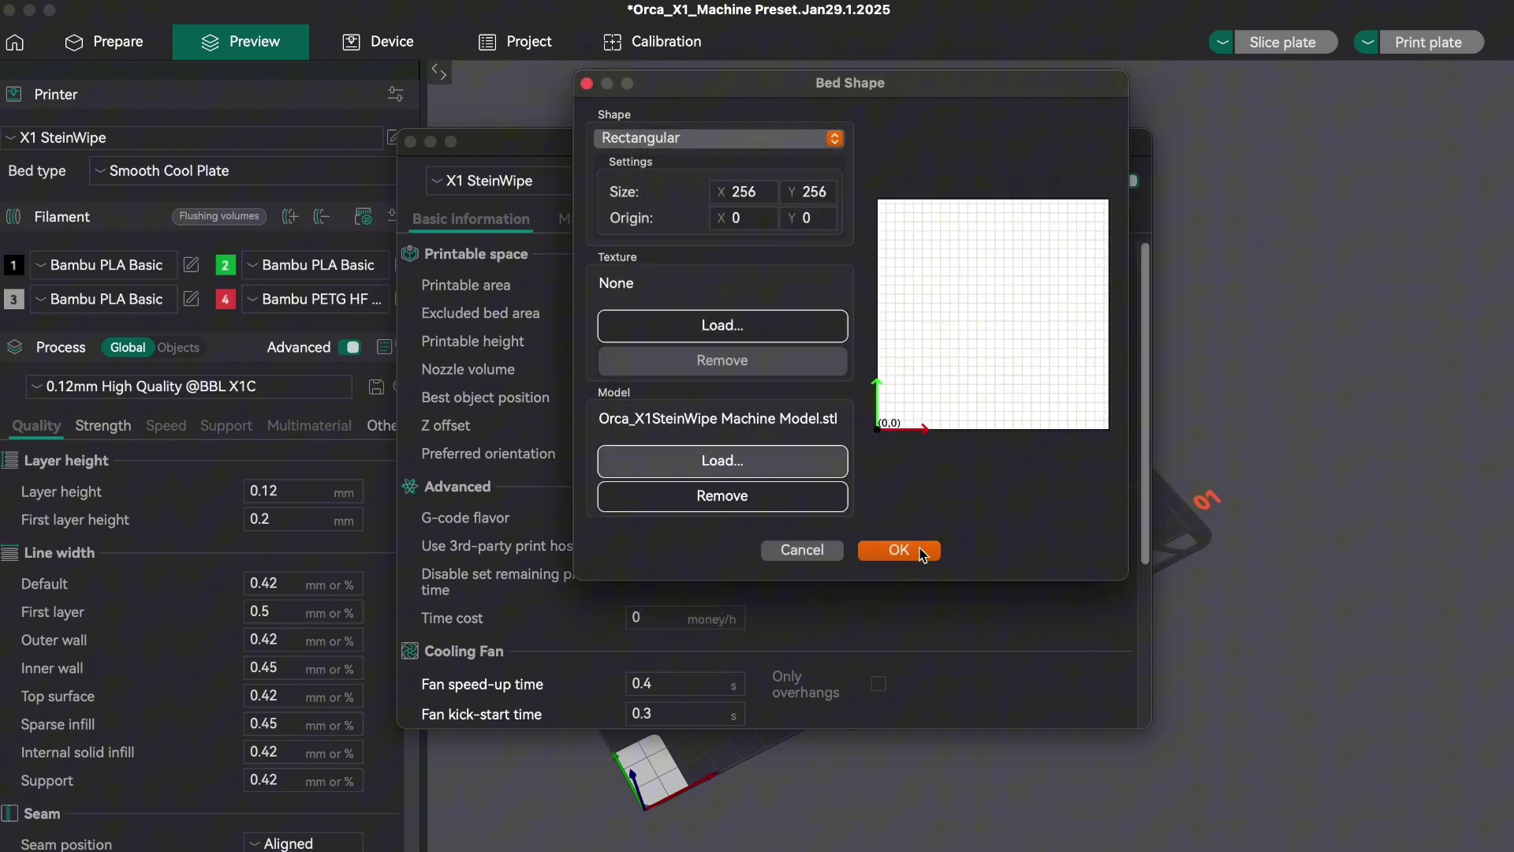
pyautogui.click(899, 550)
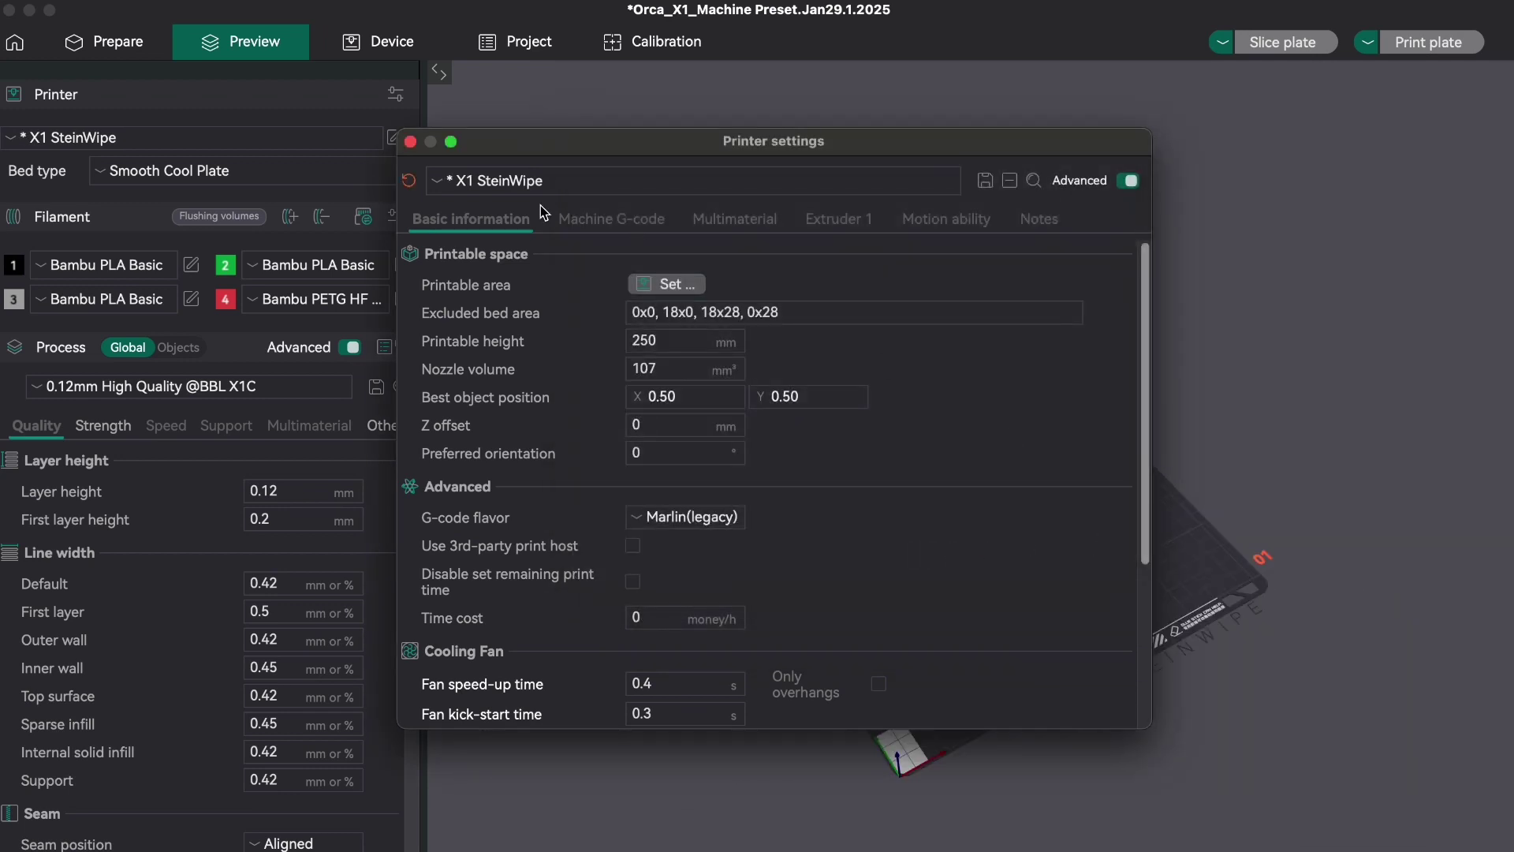
pyautogui.moveTo(479, 141); pyautogui.dragTo(547, 180)
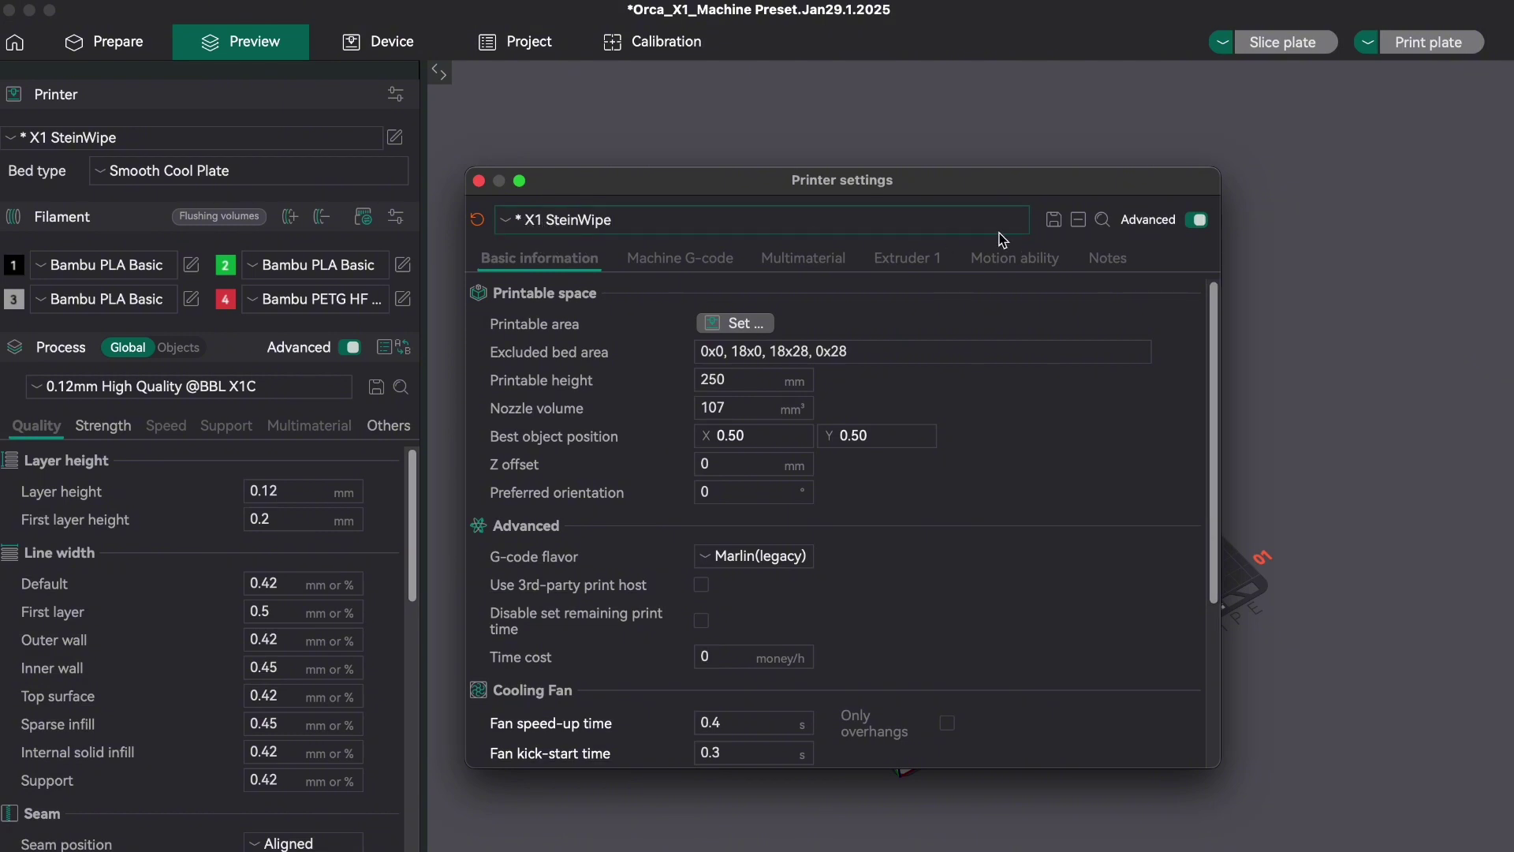
# - Save the X1 SteinWipe preset with its new bed model and close printer settings
pyautogui.click(1054, 223)
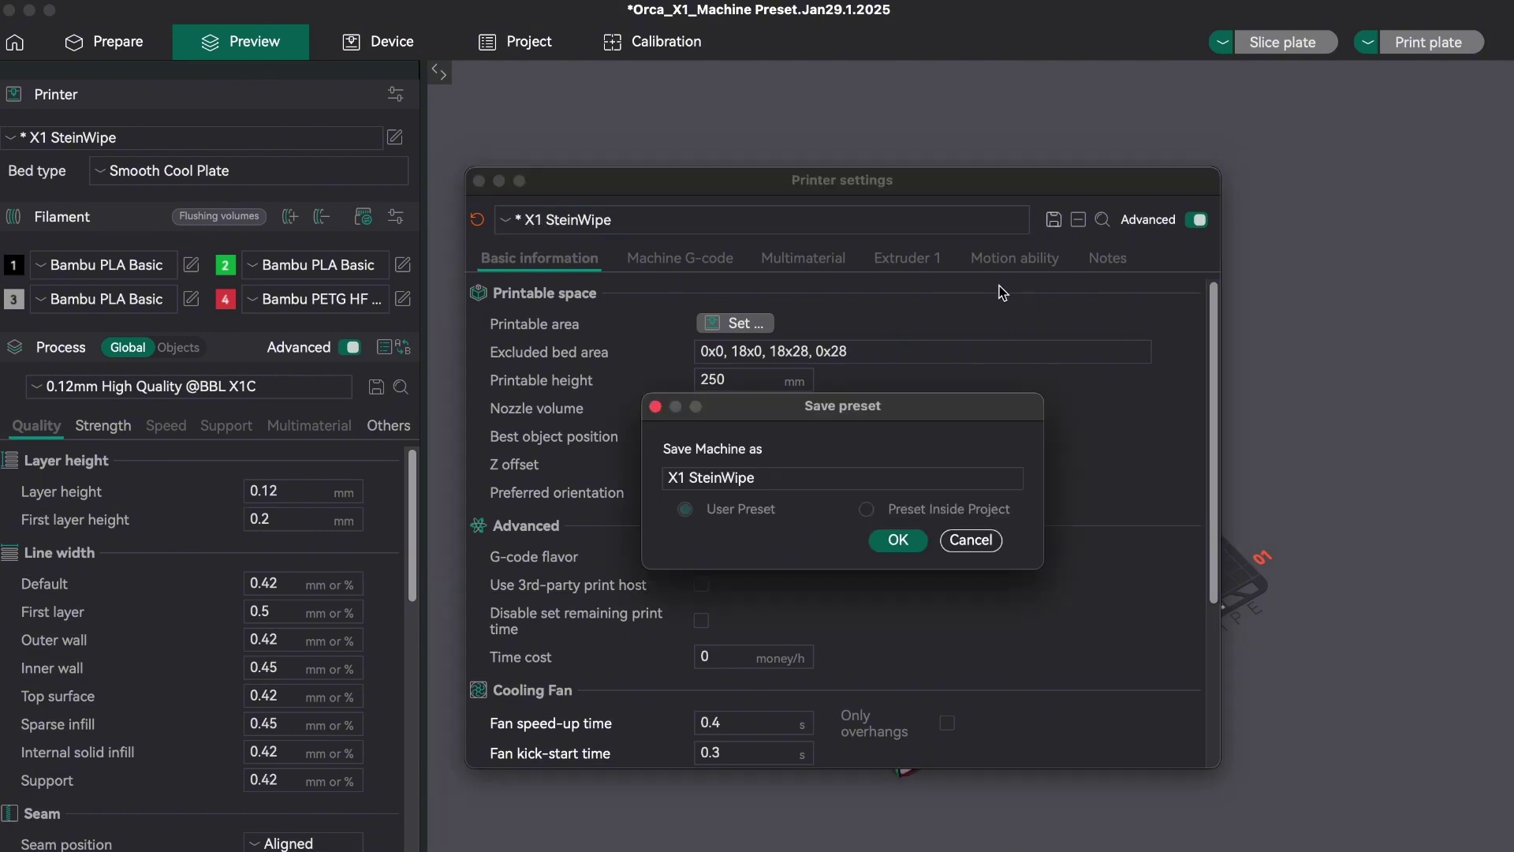
pyautogui.click(898, 540)
pyautogui.click(479, 181)
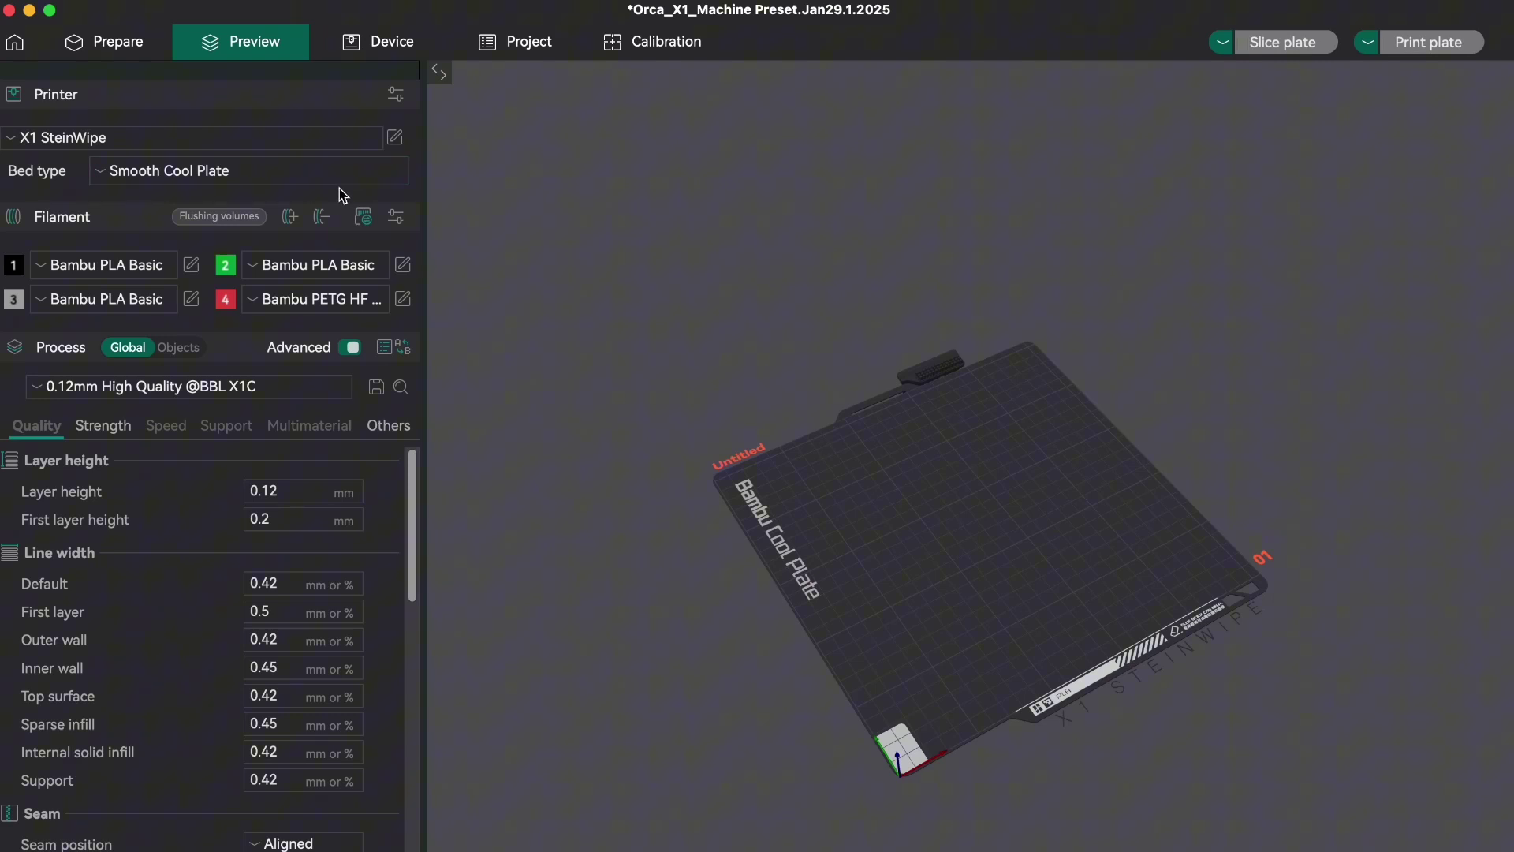
# - Set the bed type to Textured PEI Plate and bring up the preset's machine G-code settings
pyautogui.click(315, 178)
pyautogui.click(214, 284)
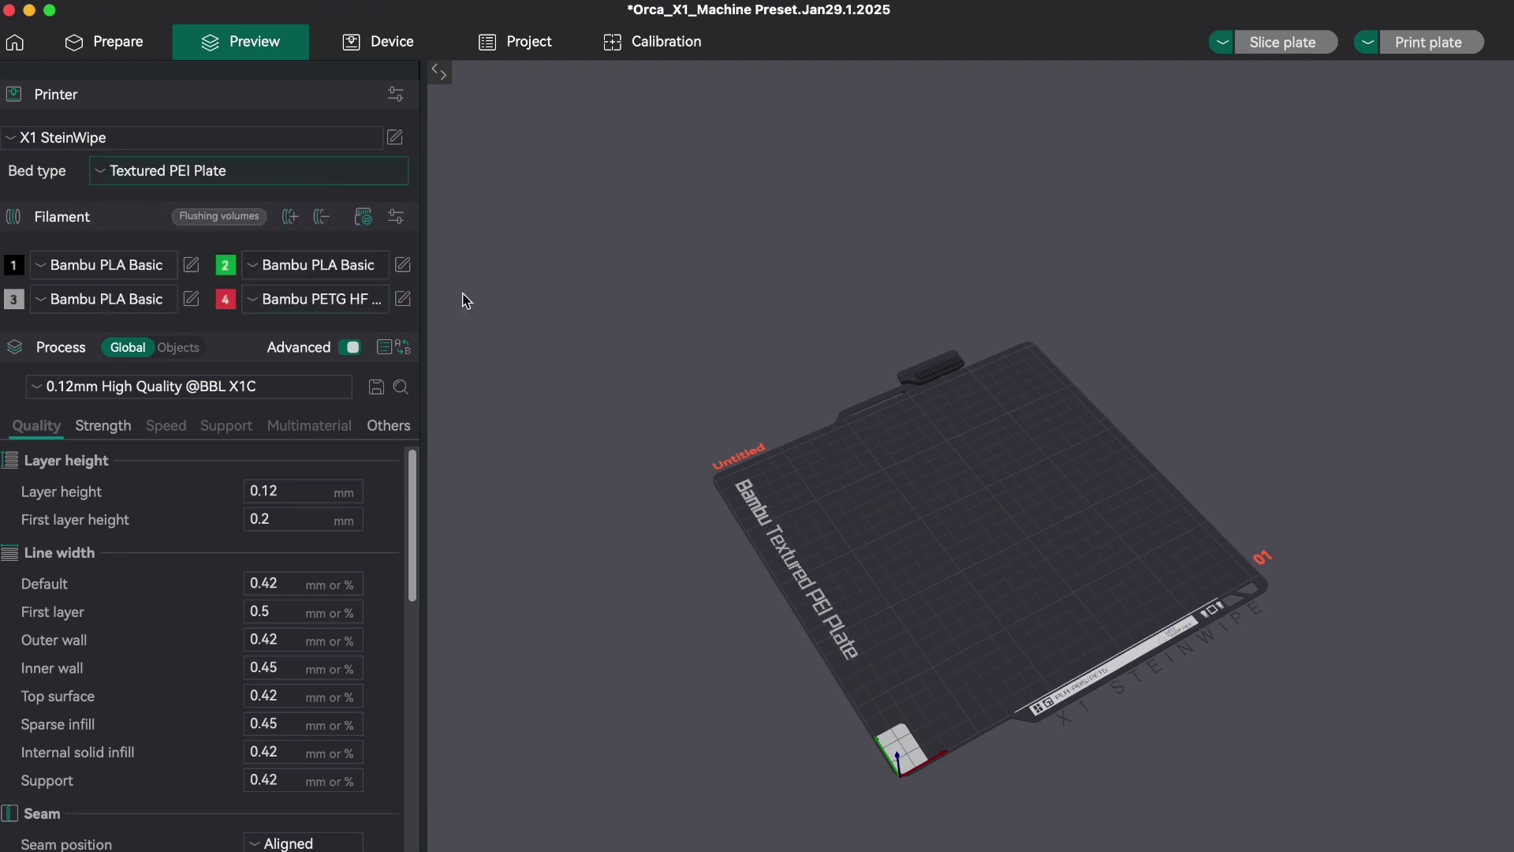
pyautogui.scroll(5, 924, 556)
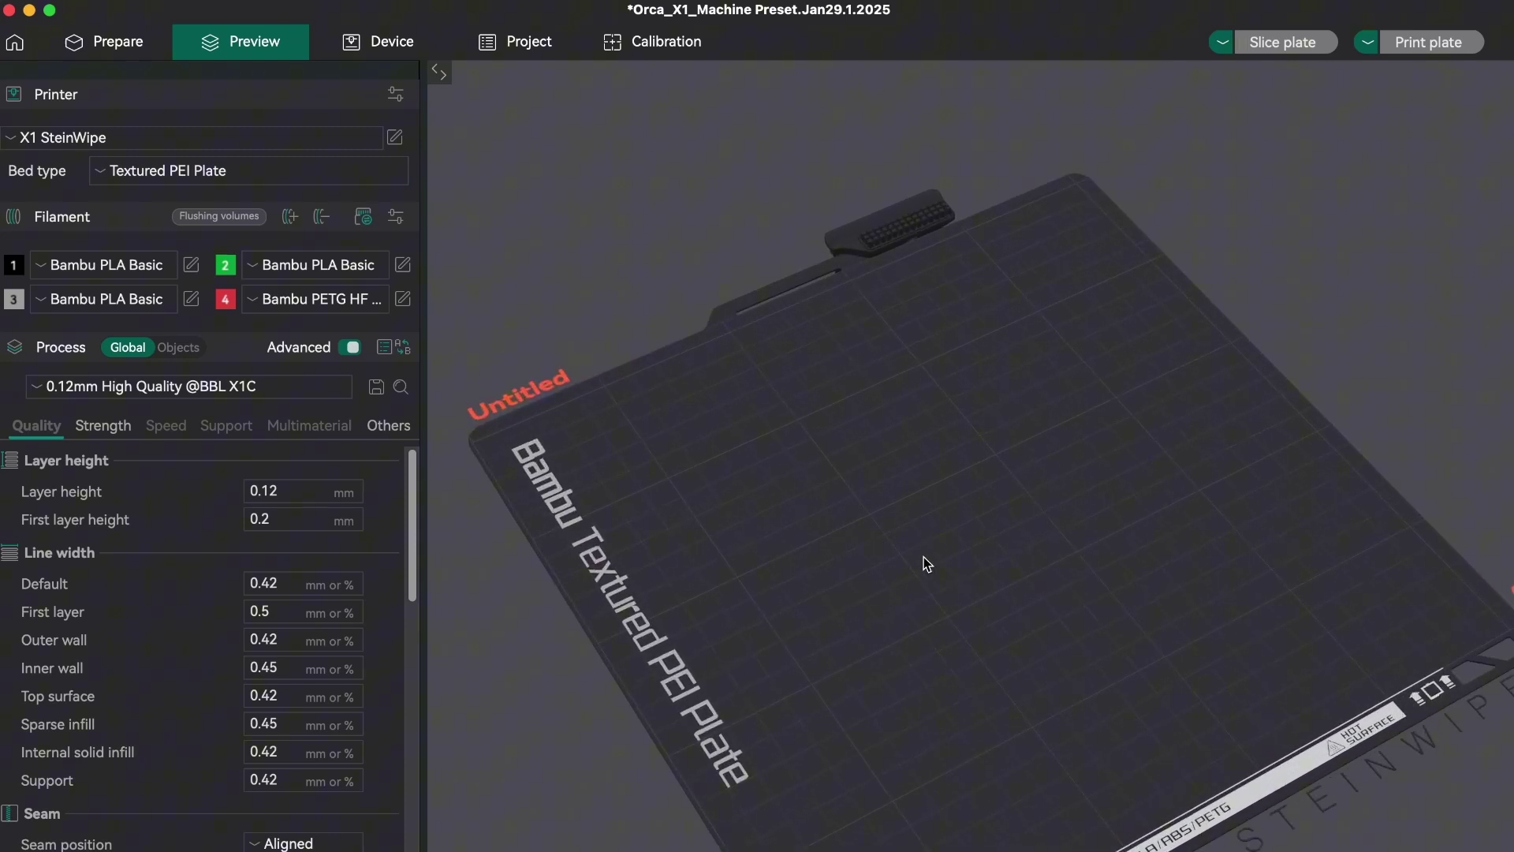
pyautogui.moveTo(924, 557); pyautogui.dragTo(910, 555)
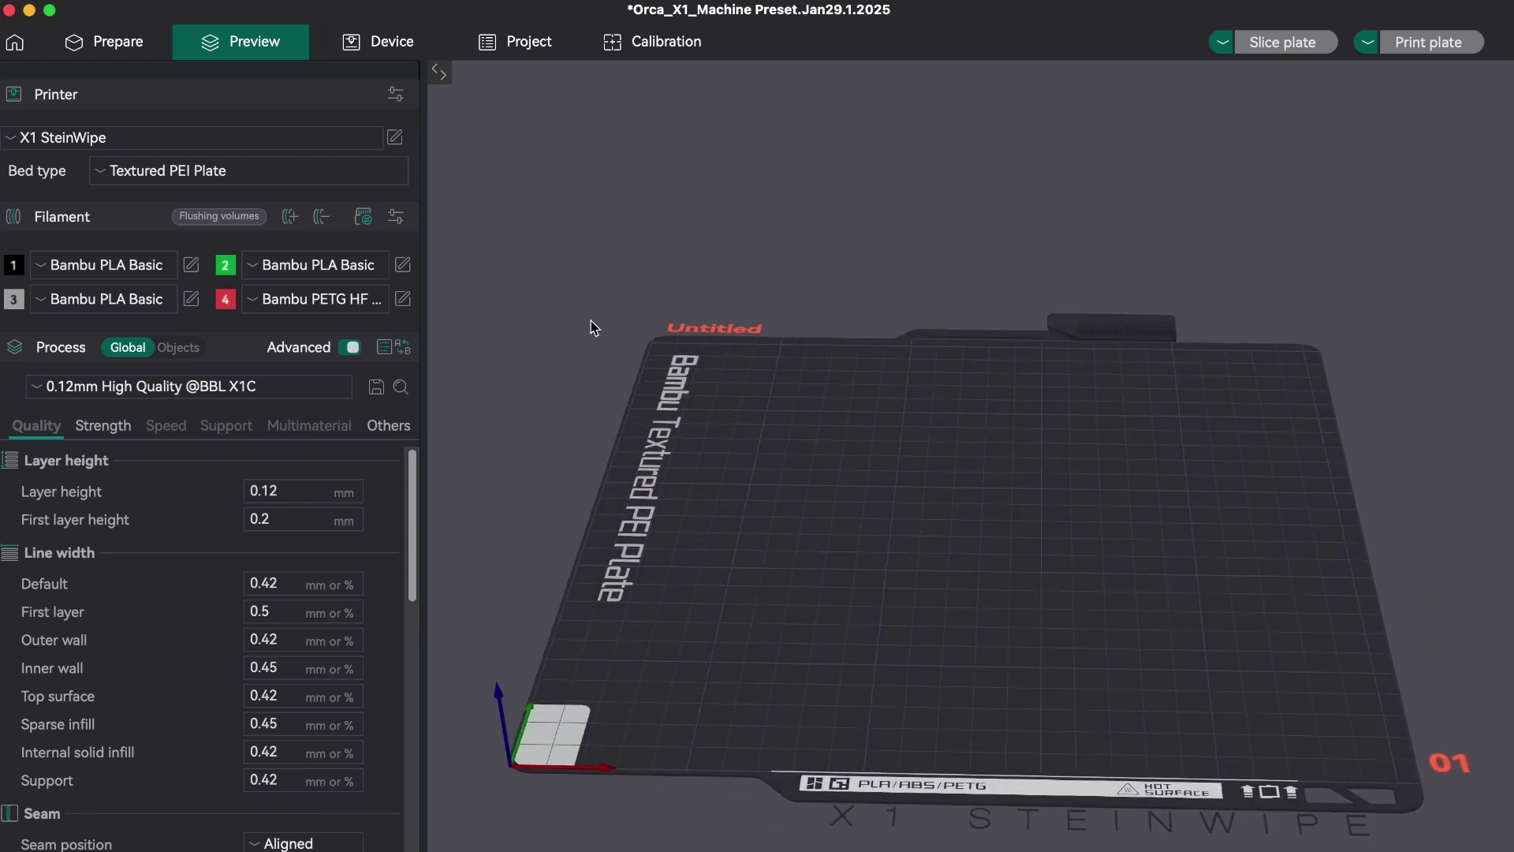
pyautogui.click(396, 139)
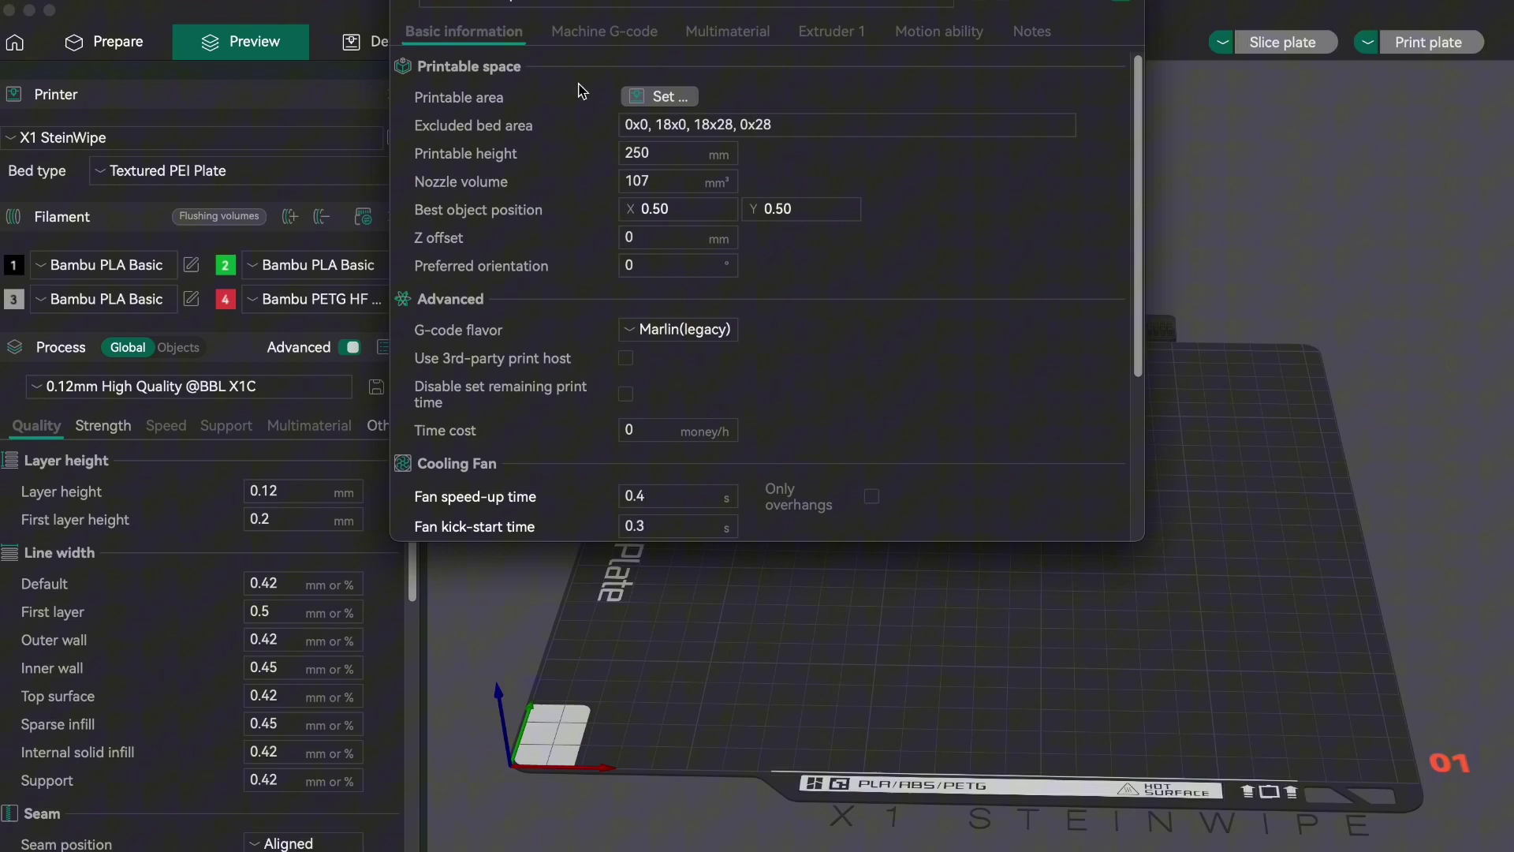
pyautogui.click(584, 31)
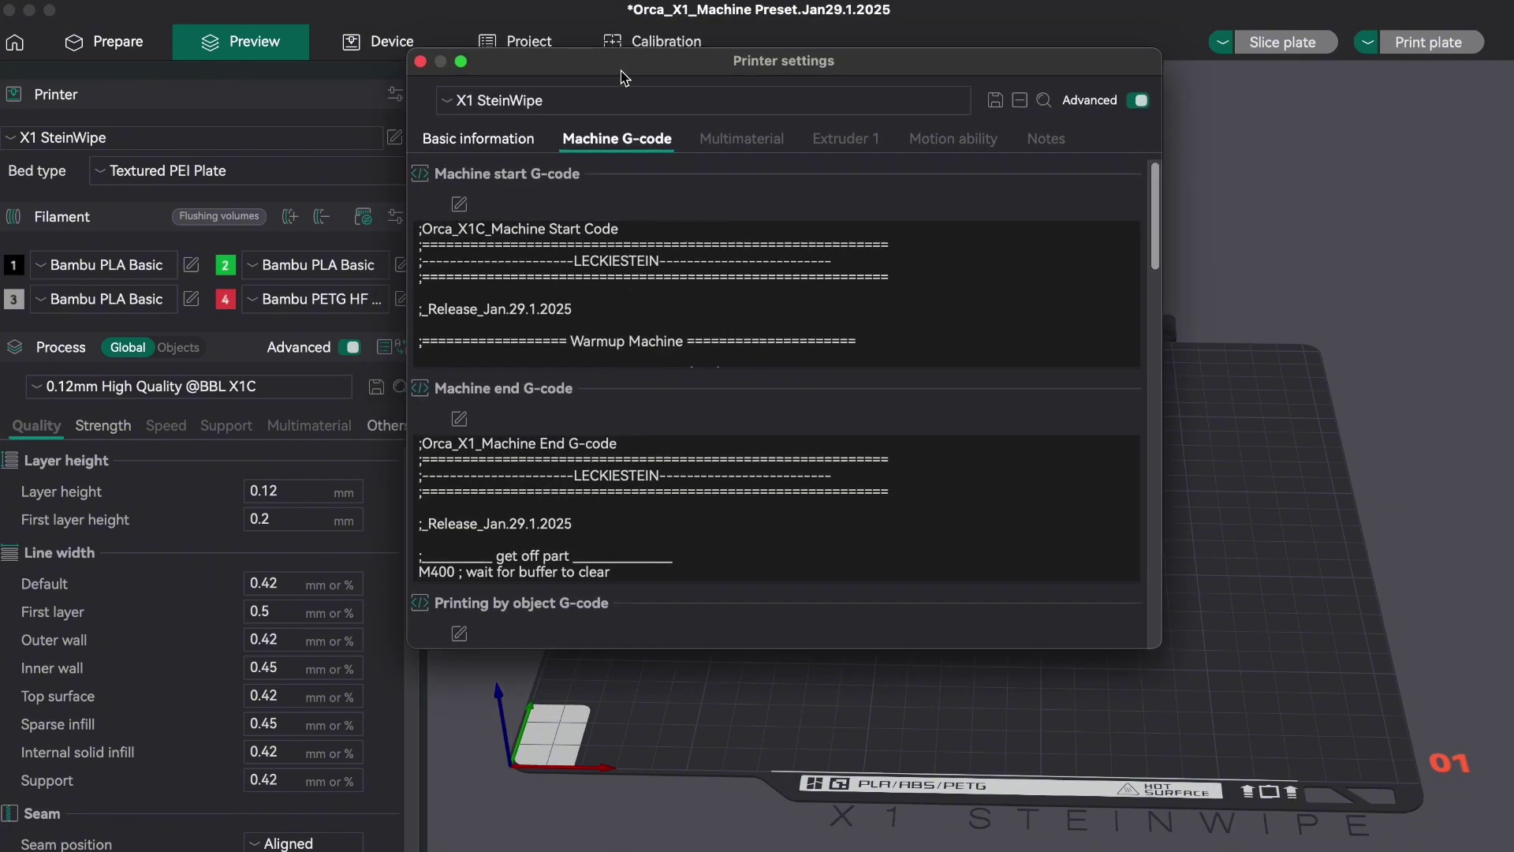
pyautogui.moveTo(1158, 218); pyautogui.dragTo(1138, 616)
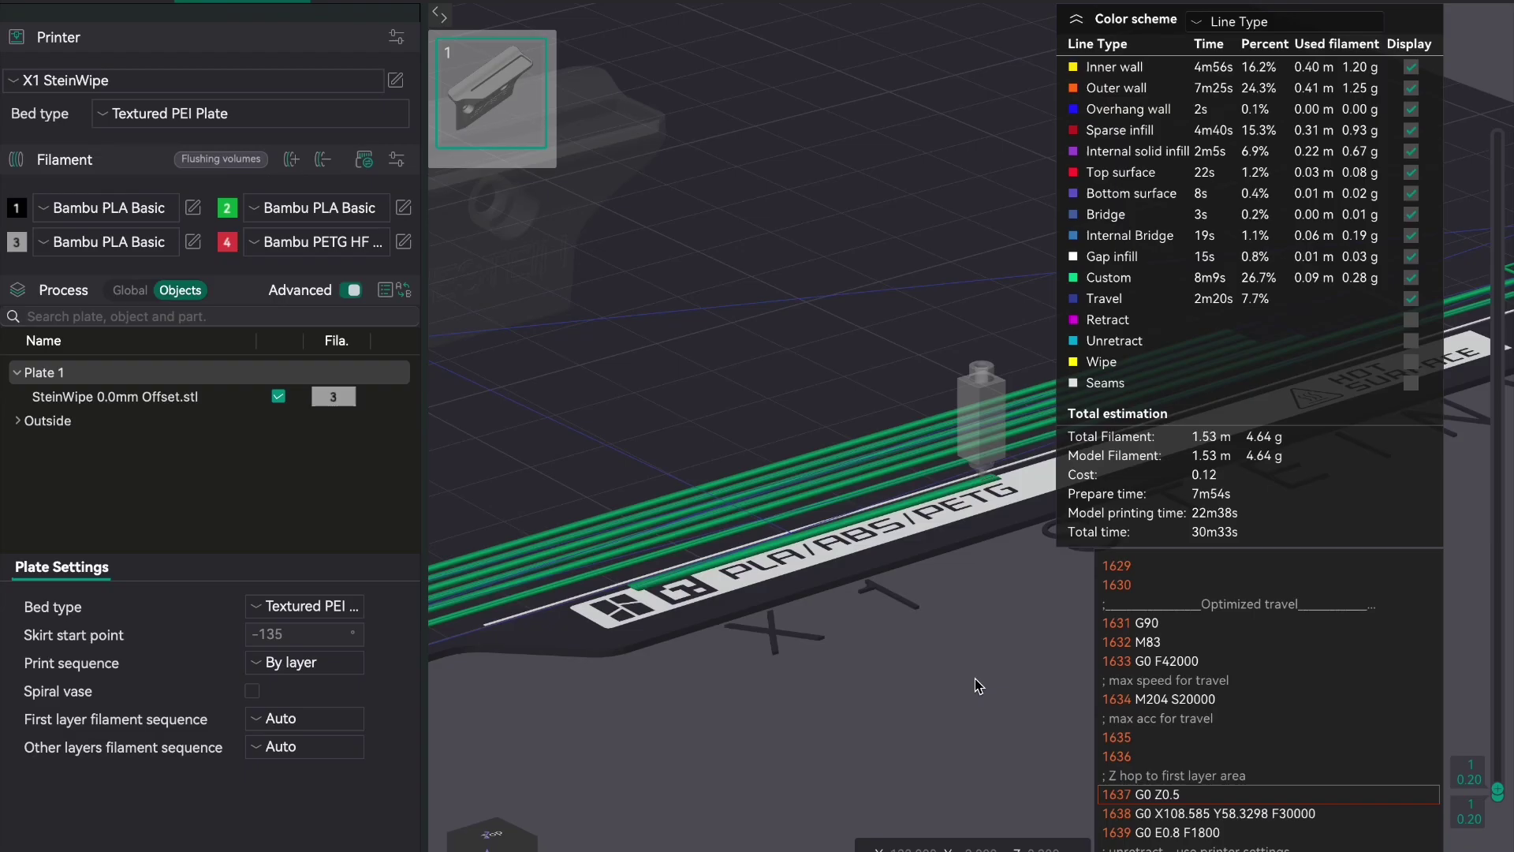
# - Step through the wipe-line G-code in the preview, then set the plate to Smooth Cool Plate
pyautogui.press('Left')
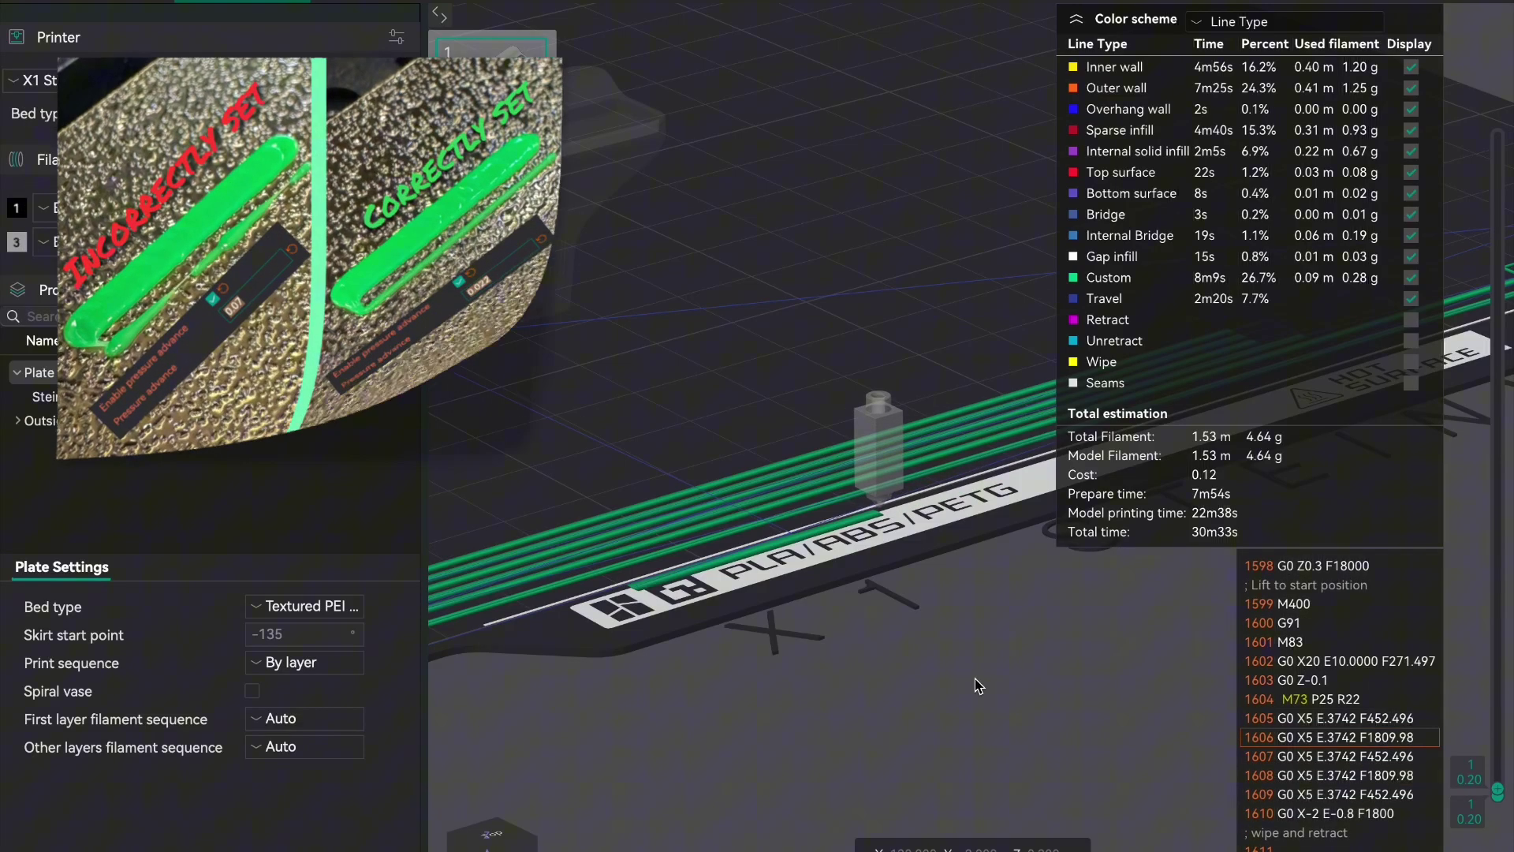
pyautogui.press('Right')
pyautogui.press('Right')
pyautogui.press('Right')
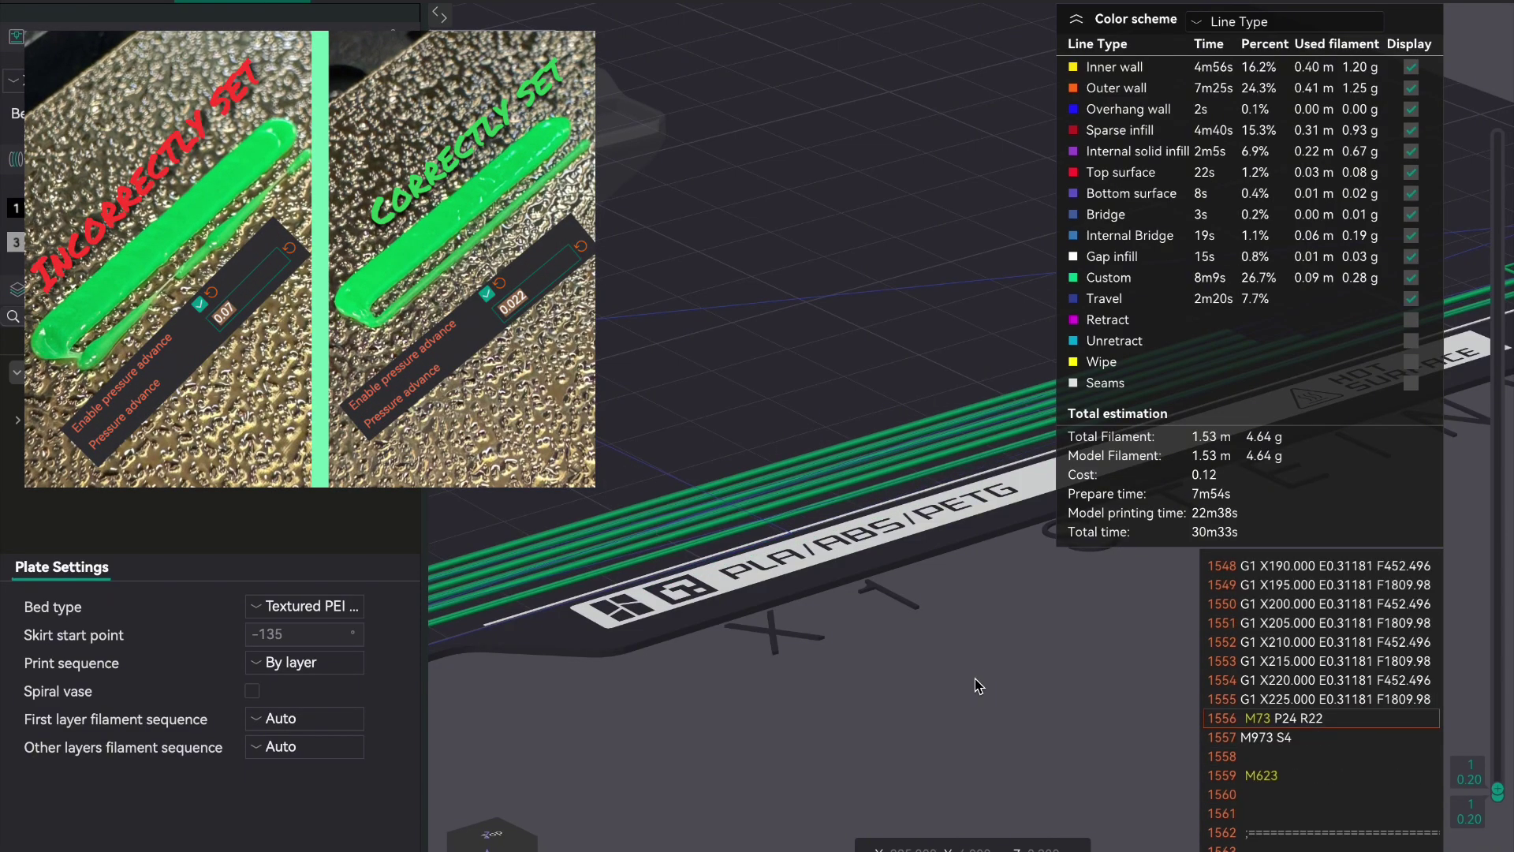
pyautogui.press('Right')
pyautogui.press('Right')
pyautogui.press('Right')
pyautogui.press('Right')
pyautogui.press('Right')
pyautogui.press('Right')
pyautogui.press('Right')
pyautogui.press('Right')
pyautogui.press('Right')
pyautogui.press('Right')
pyautogui.press('Right')
pyautogui.press('Right')
pyautogui.press('Right')
pyautogui.press('Right')
pyautogui.press('Right')
pyautogui.press('Right')
pyautogui.press('Right')
pyautogui.press('Right')
pyautogui.press('Right')
pyautogui.press('Right')
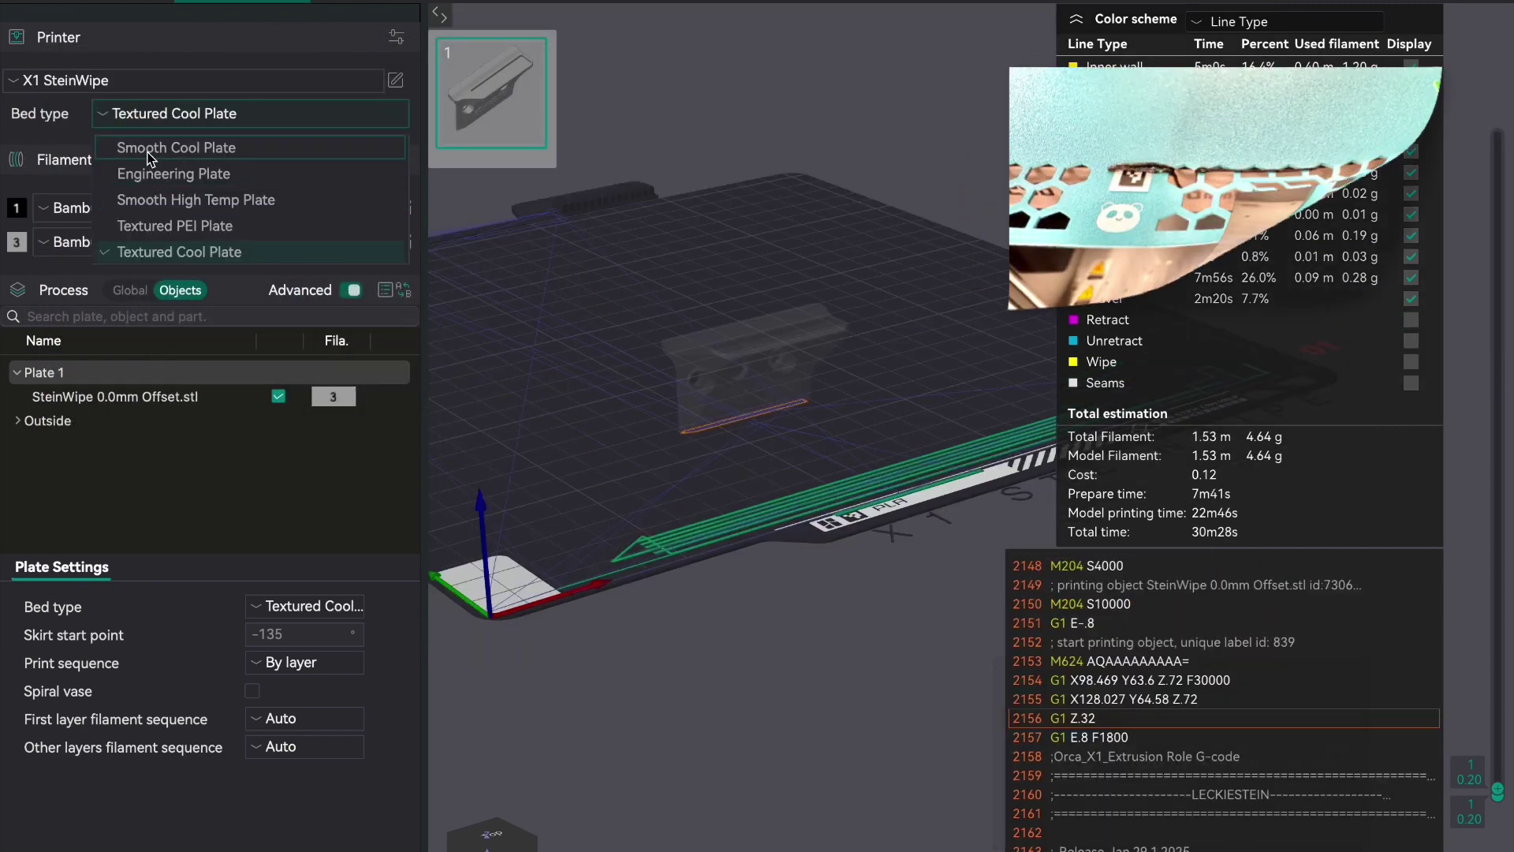
pyautogui.click(176, 149)
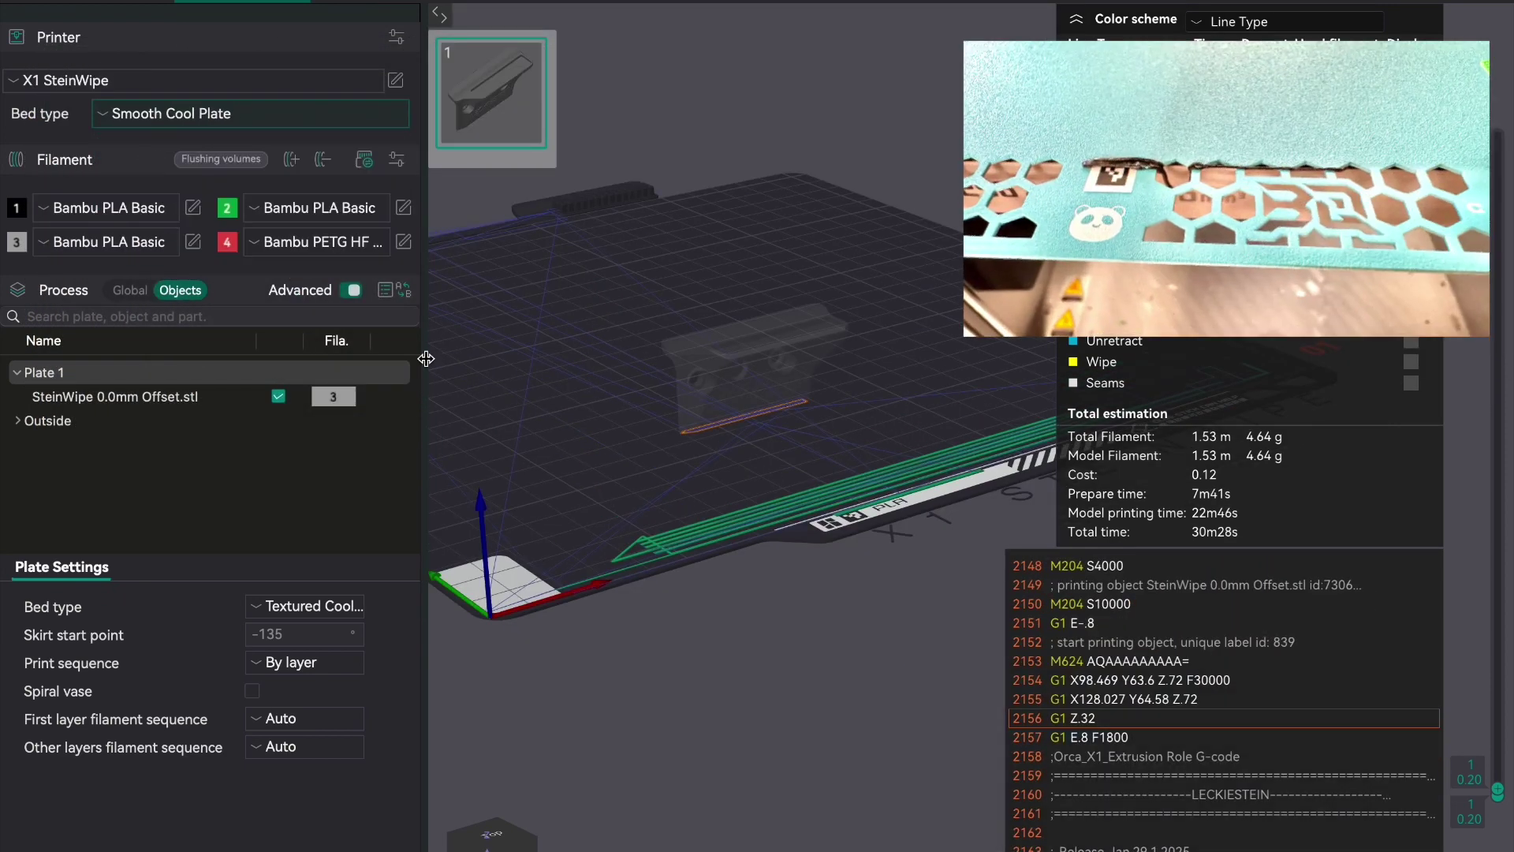